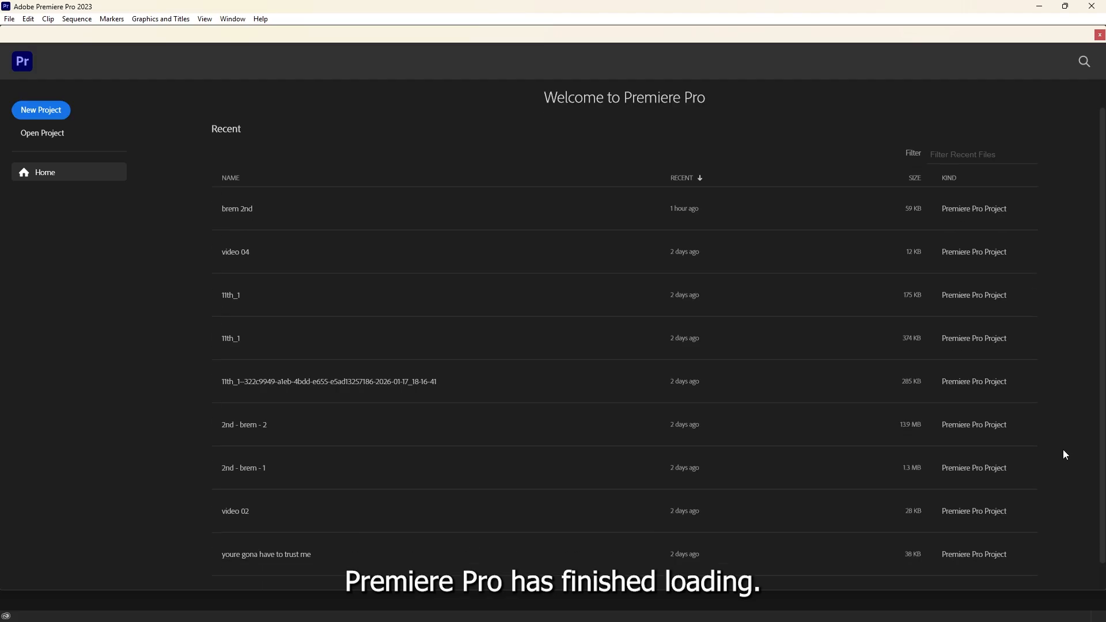
# Step: Create a new project named "Premiere pro beginner" stored in D:\Youtube channel\Freelance\video 03
pyautogui.scroll(2, 1063, 451)
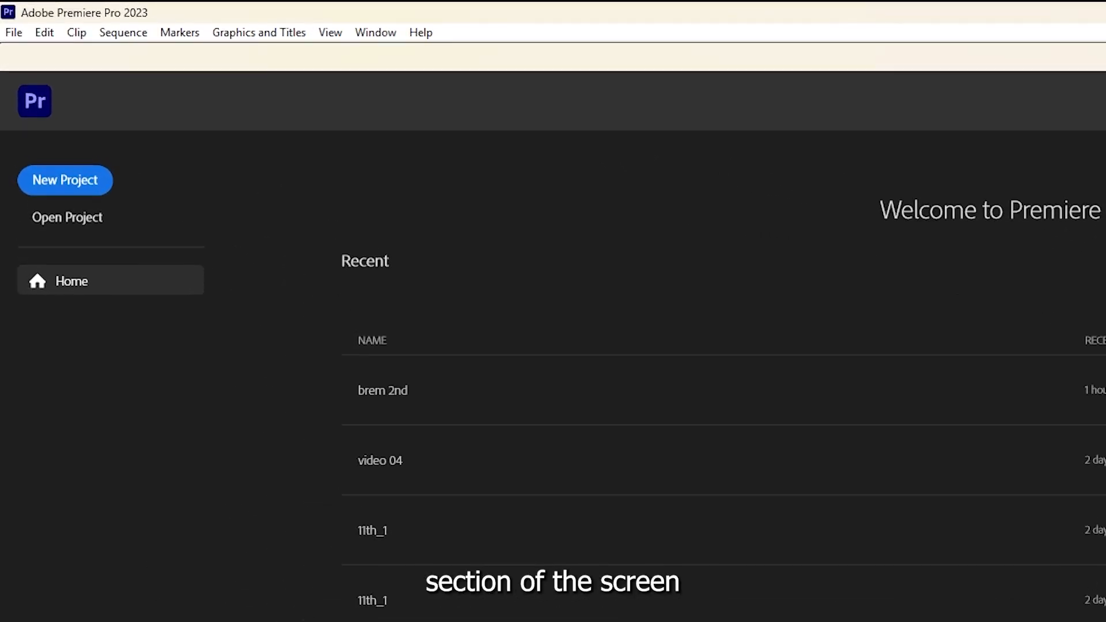
pyautogui.click(72, 185)
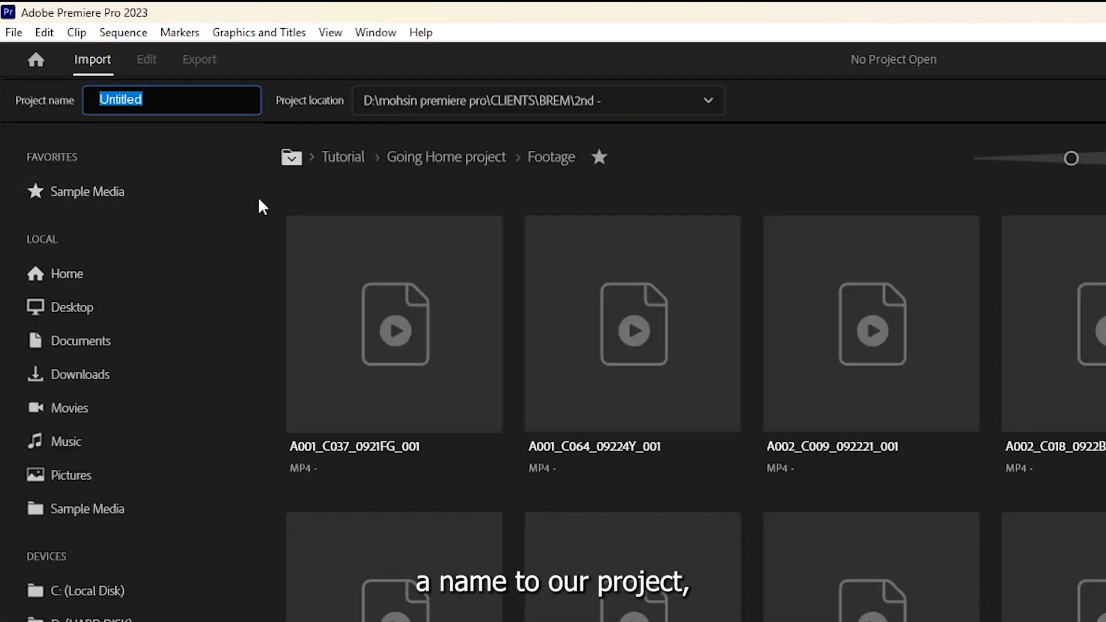
pyautogui.write('Premie')
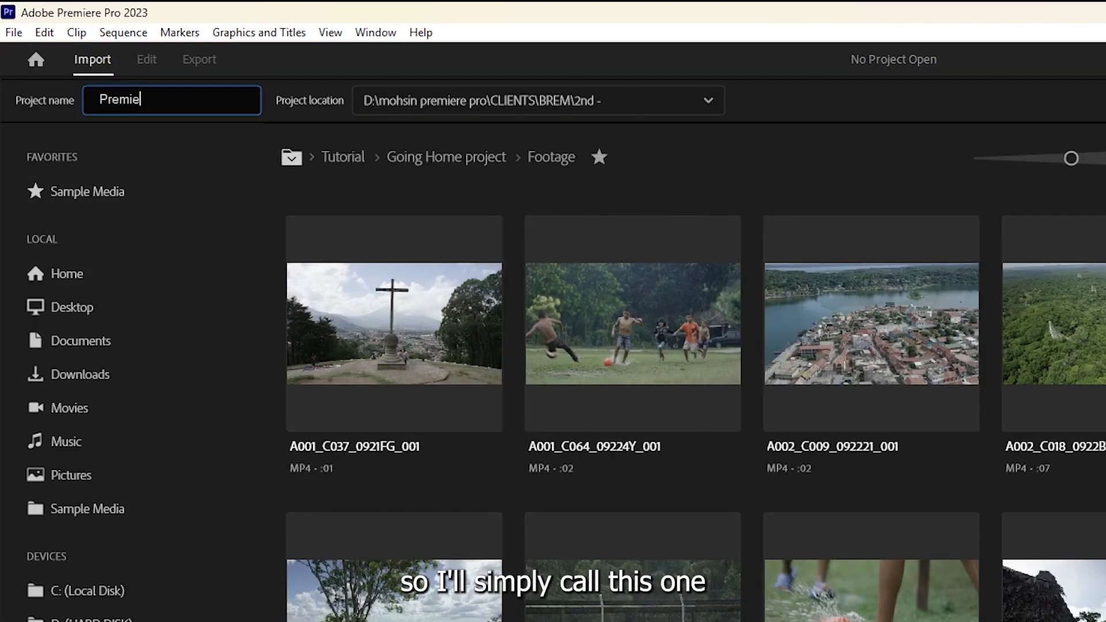
pyautogui.write('re pro begi')
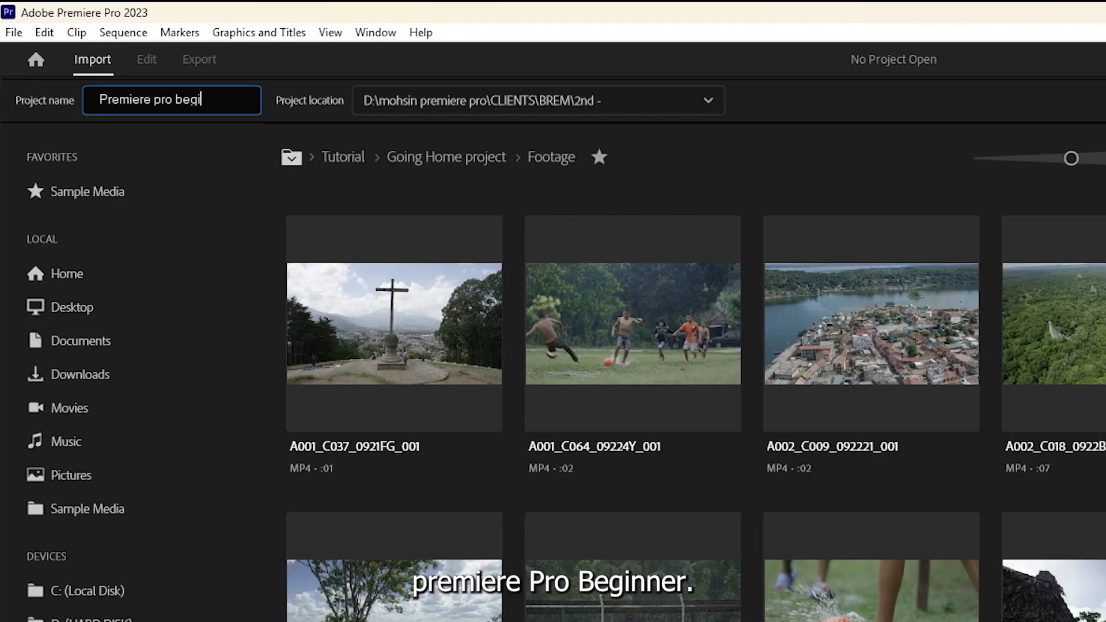
pyautogui.write('nner')
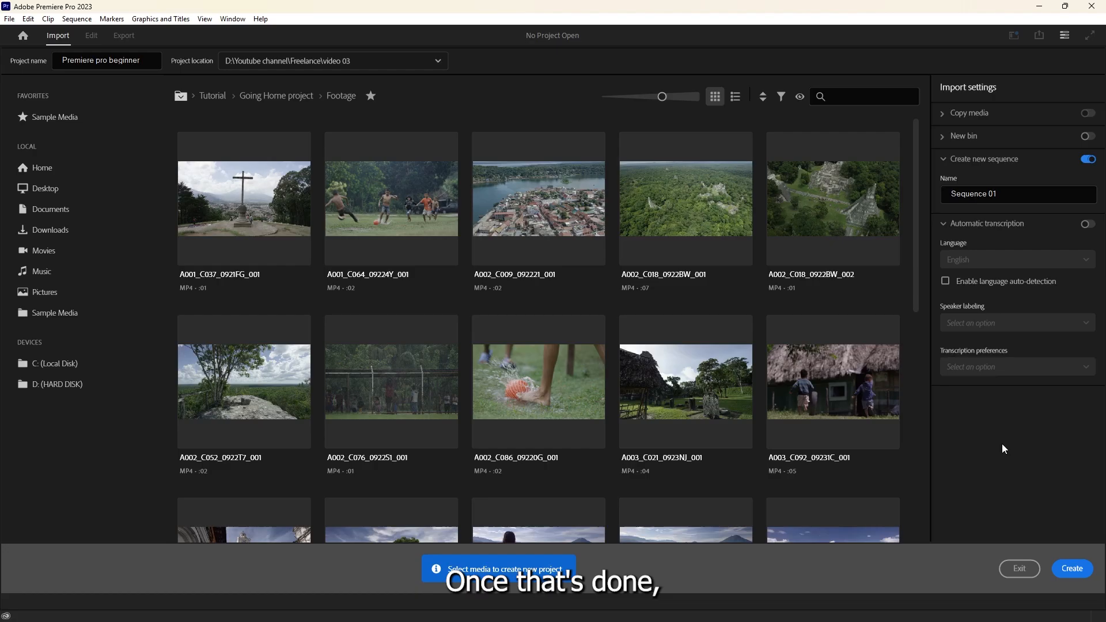
pyautogui.click(1081, 569)
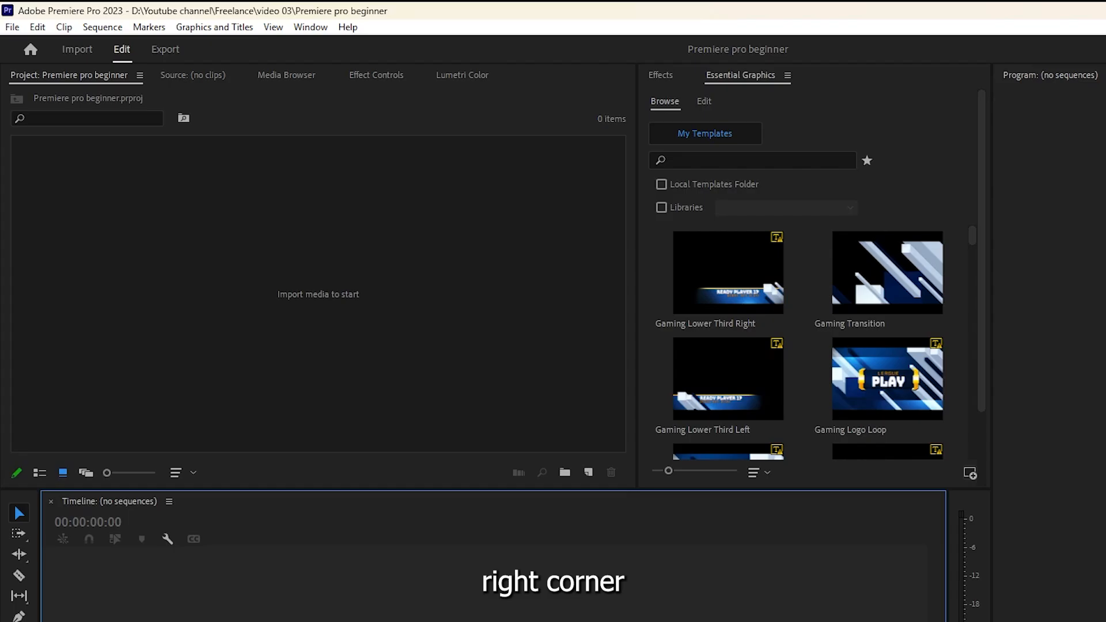
# Step: Switch the workspace layout to Editing
pyautogui.click(310, 27)
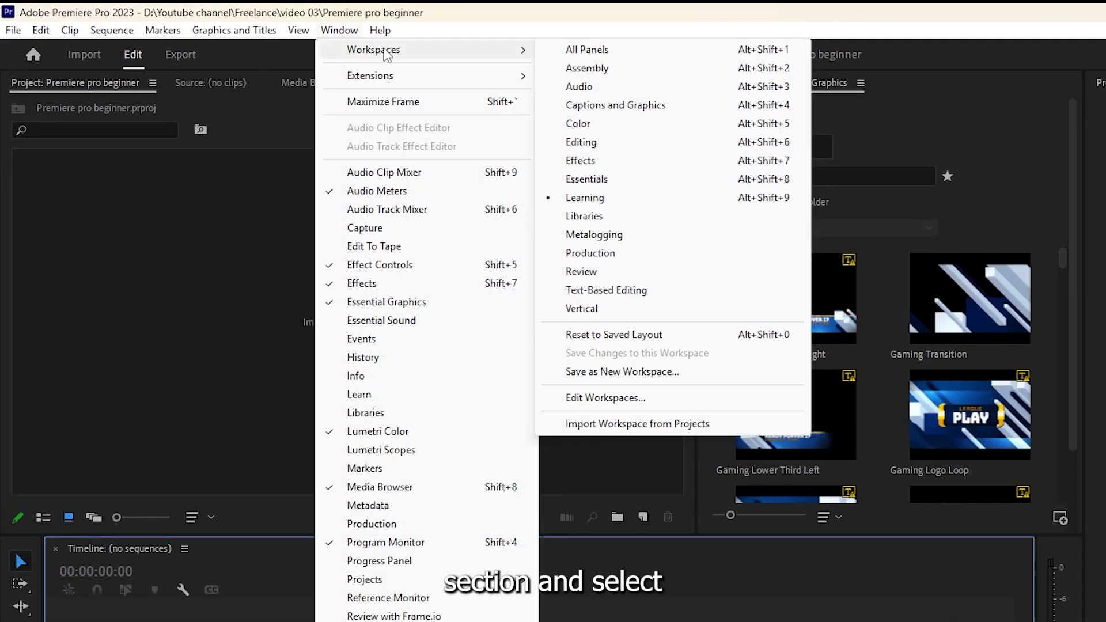
pyautogui.moveTo(381, 51)
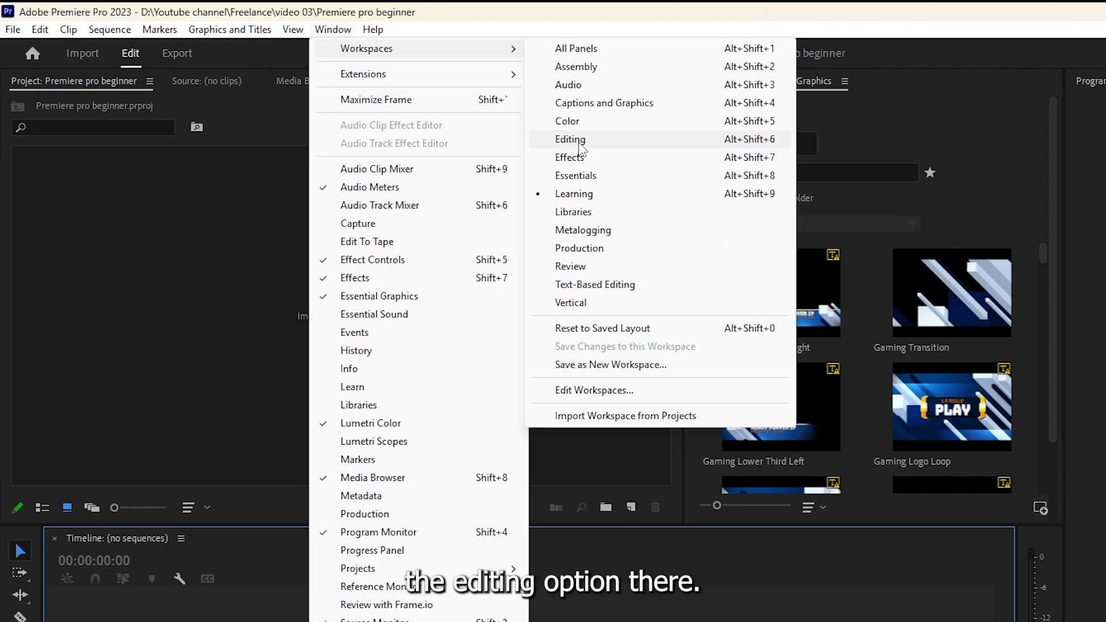
pyautogui.click(578, 143)
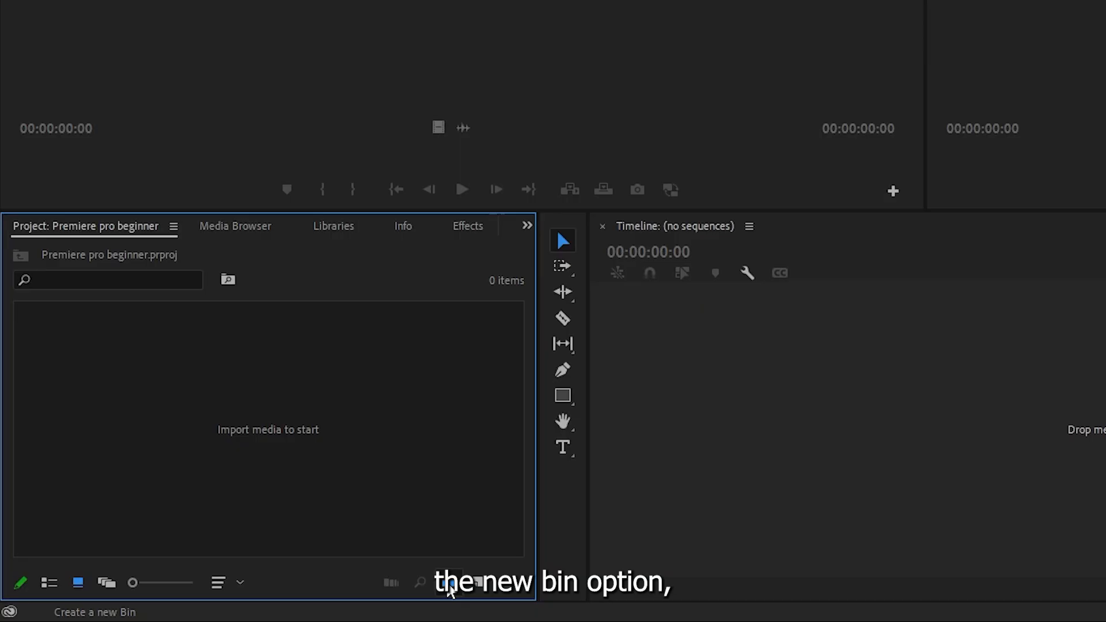
# Step: Create a new bin in the project and name it "b-roll"
pyautogui.click(448, 583)
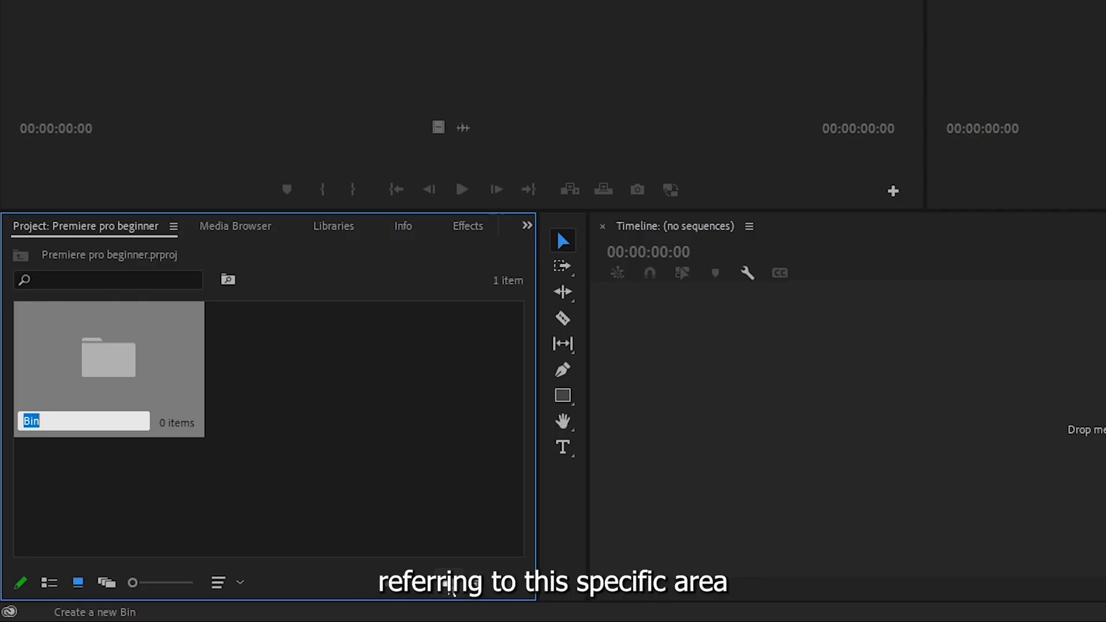
pyautogui.write('b-rolls')
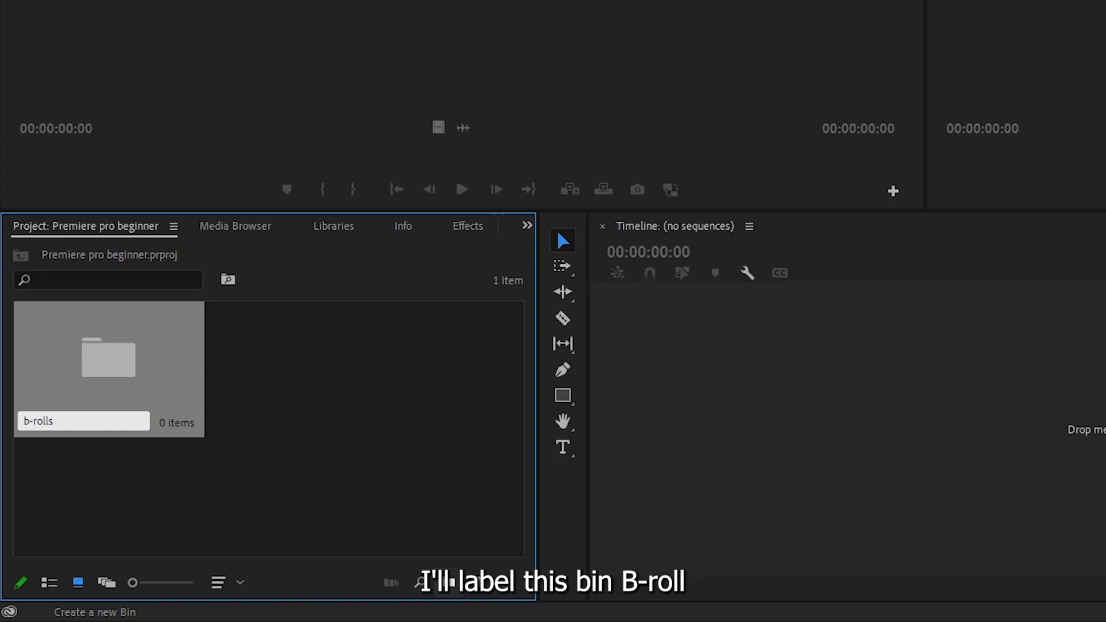
pyautogui.press('BackSpace')
pyautogui.click(425, 448)
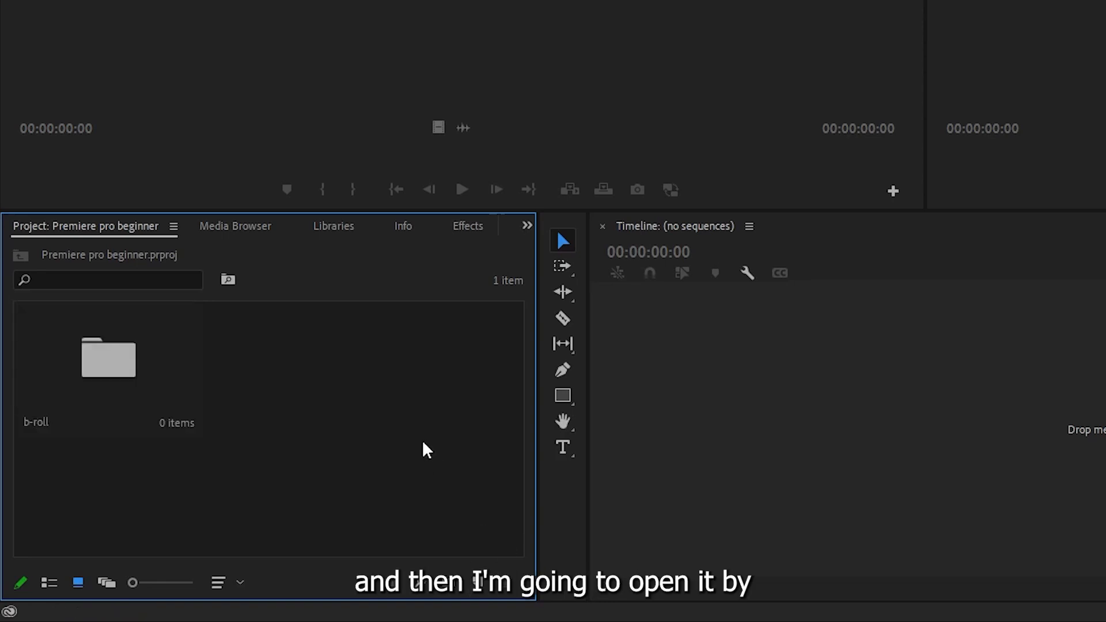
# Step: Open the b-roll bin and import both video files from the clips folder into it
pyautogui.doubleClick(123, 361)
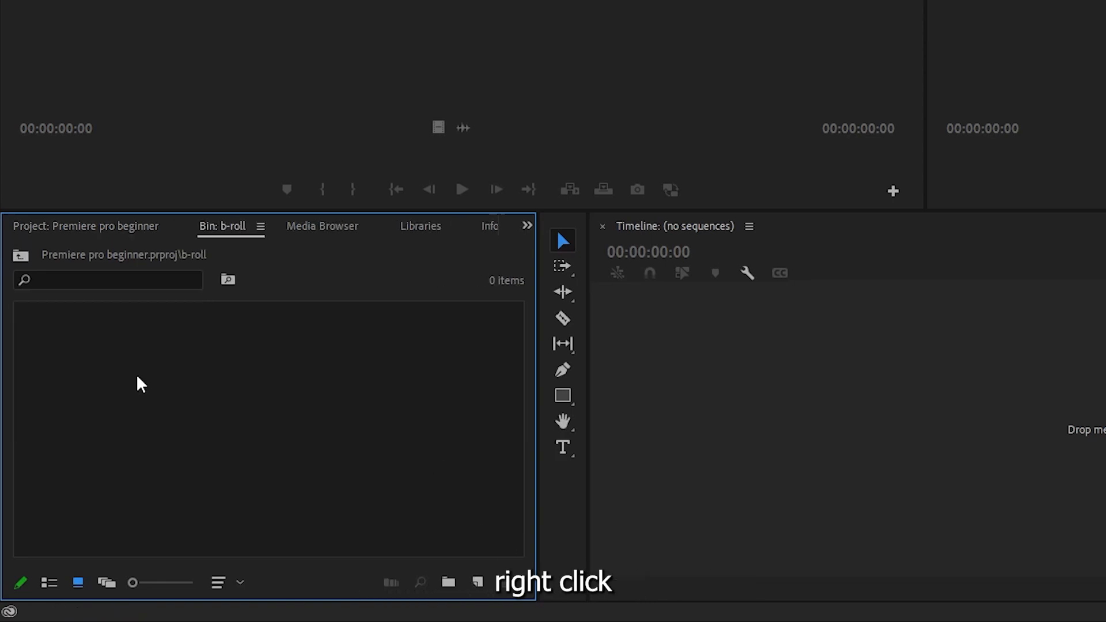
pyautogui.rightClick(144, 386)
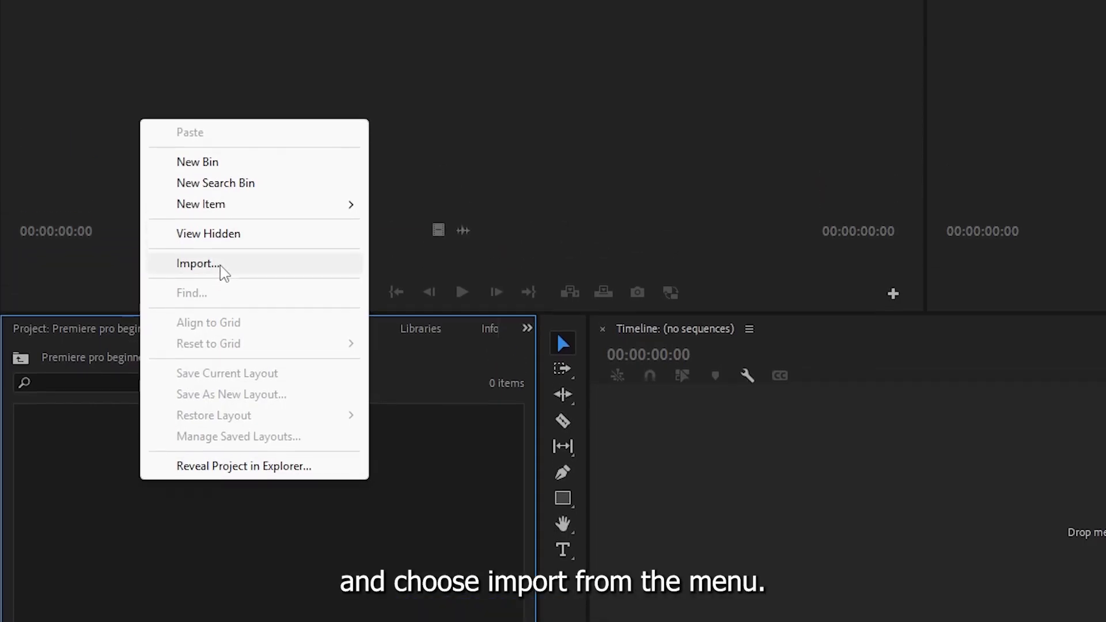
pyautogui.click(216, 160)
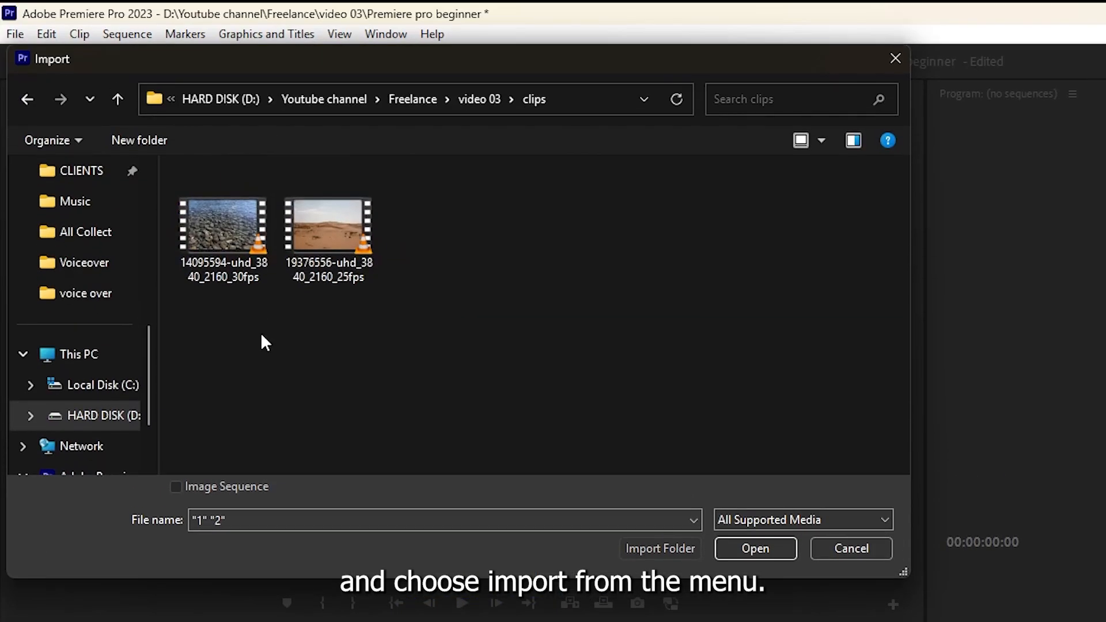
pyautogui.moveTo(442, 376); pyautogui.dragTo(209, 272)
pyautogui.click(740, 552)
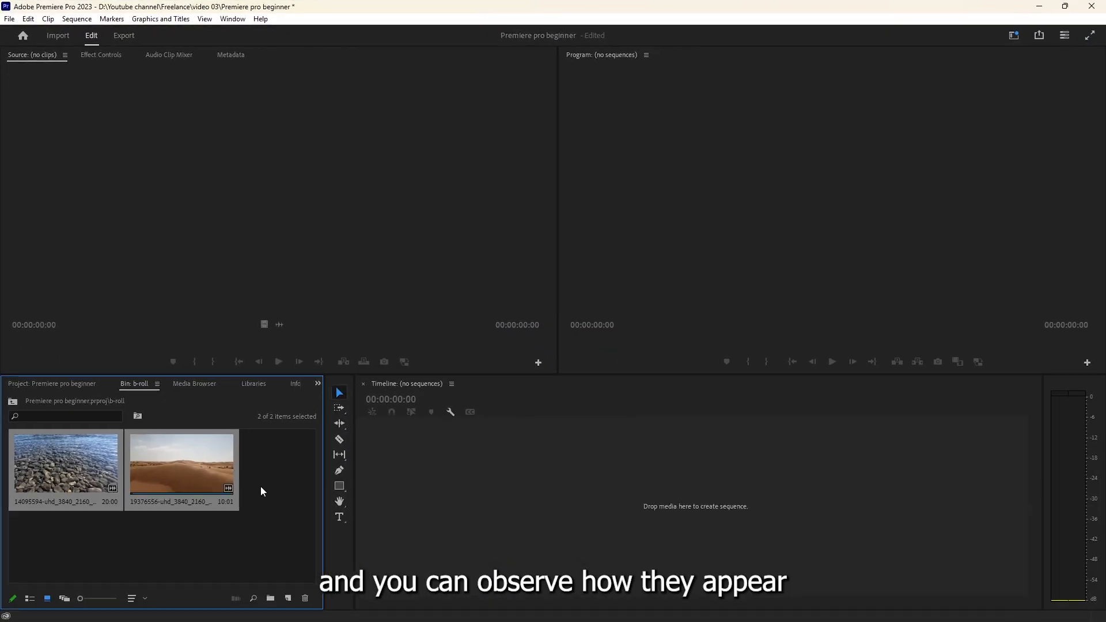
pyautogui.click(261, 487)
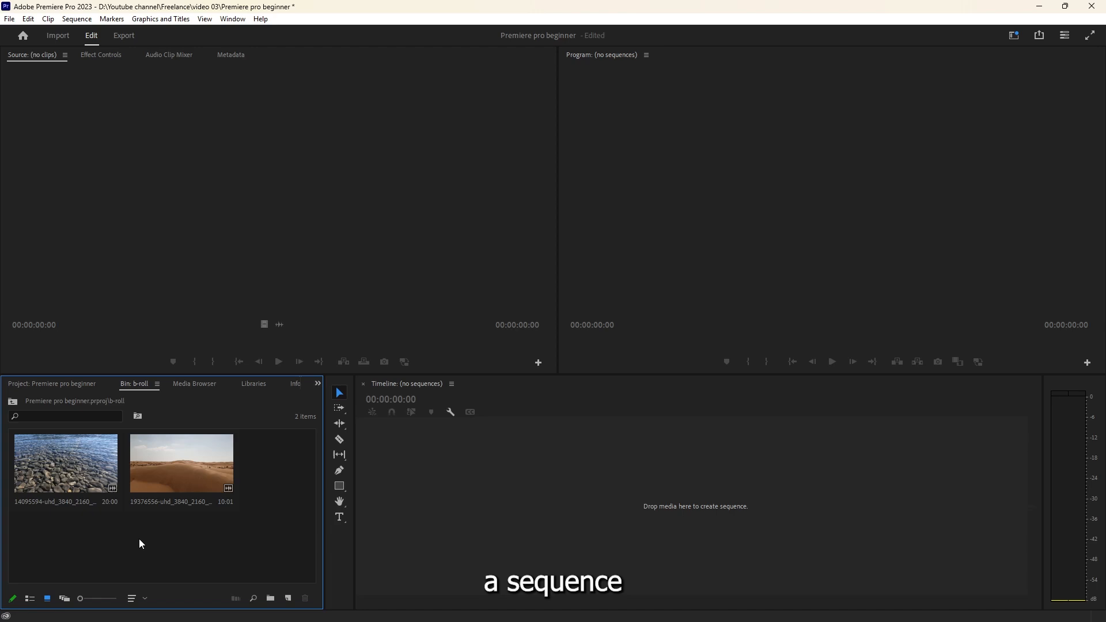
# Step: Create a sequence from the pebble water clip 14095594-uhd_3840_2160_30fps by placing it in the empty timeline
pyautogui.click(77, 485)
pyautogui.moveTo(84, 479)
pyautogui.mouseDown()
pyautogui.moveTo(209, 497)
pyautogui.moveTo(493, 496)
pyautogui.mouseUp()
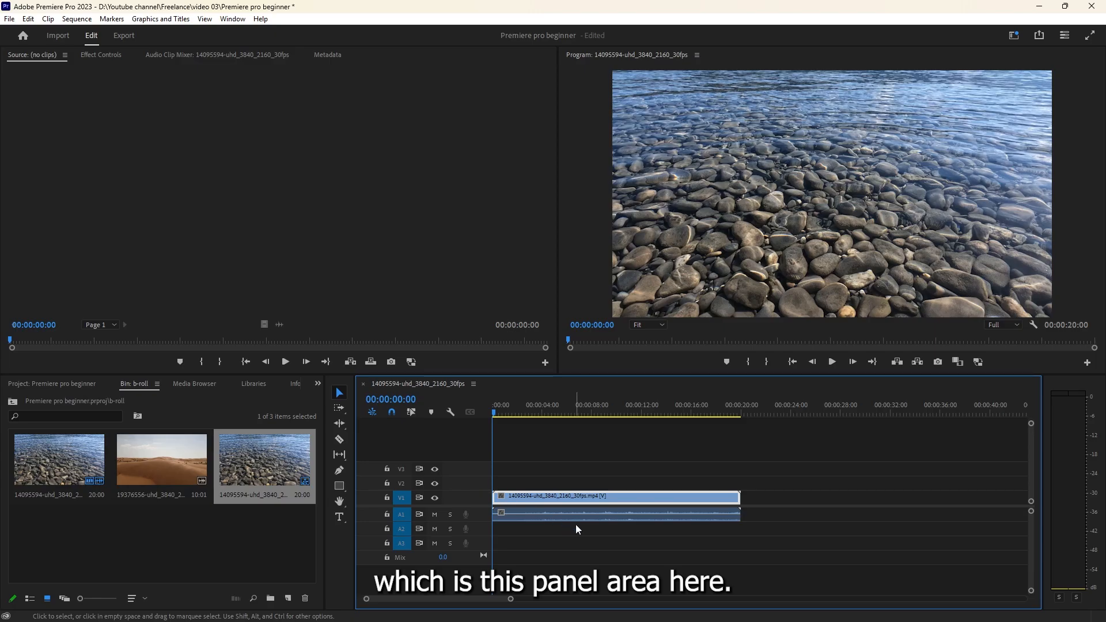
pyautogui.click(580, 526)
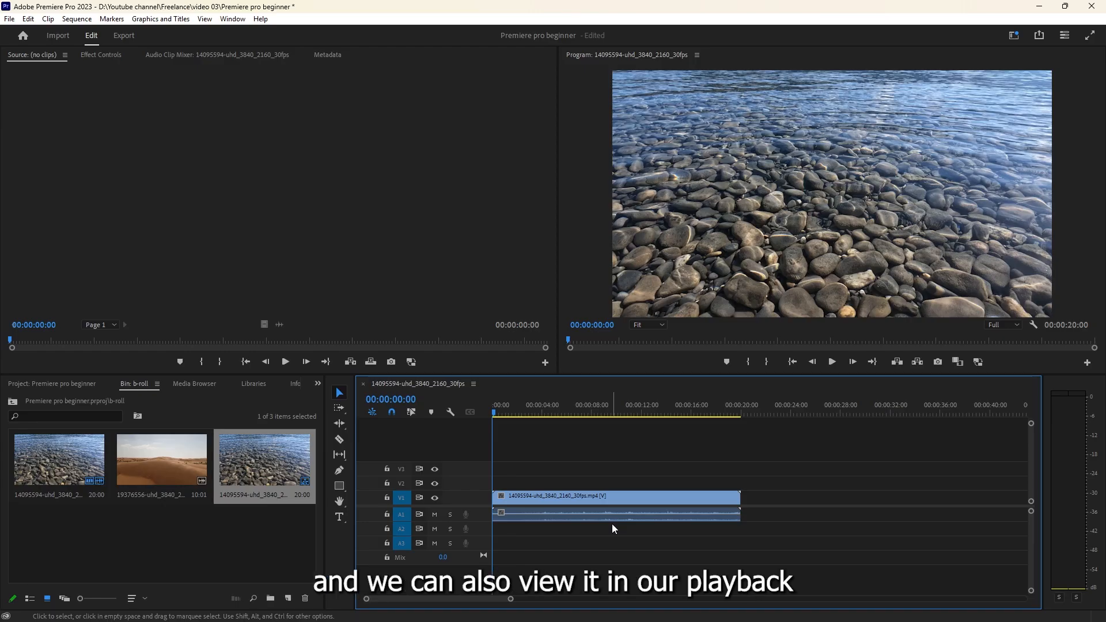
# Step: Scrub the playhead through the water clip in the timeline and look over the source clips in the bin
pyautogui.scroll(-5, 613, 528)
pyautogui.scroll(8, 613, 528)
pyautogui.scroll(5, 612, 523)
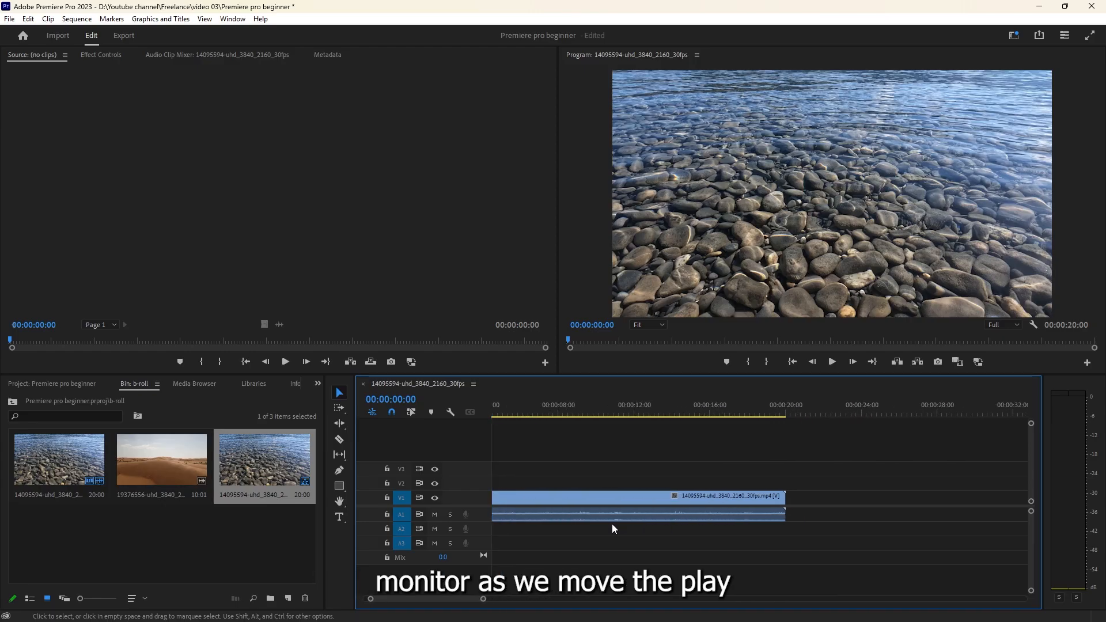
pyautogui.moveTo(499, 413); pyautogui.dragTo(494, 448)
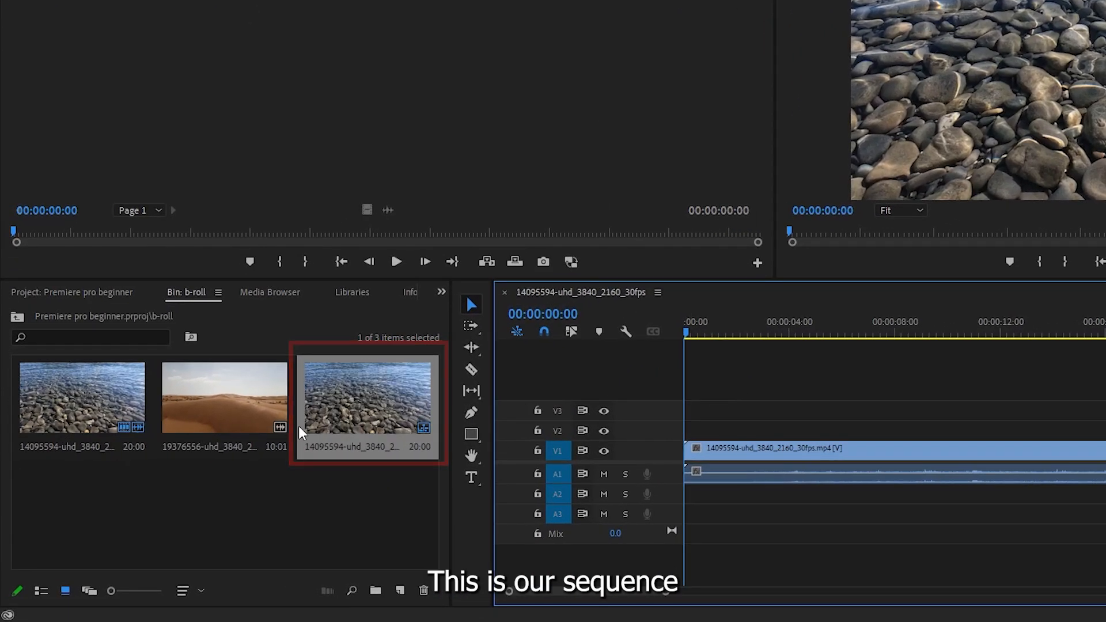
pyautogui.click(25, 406)
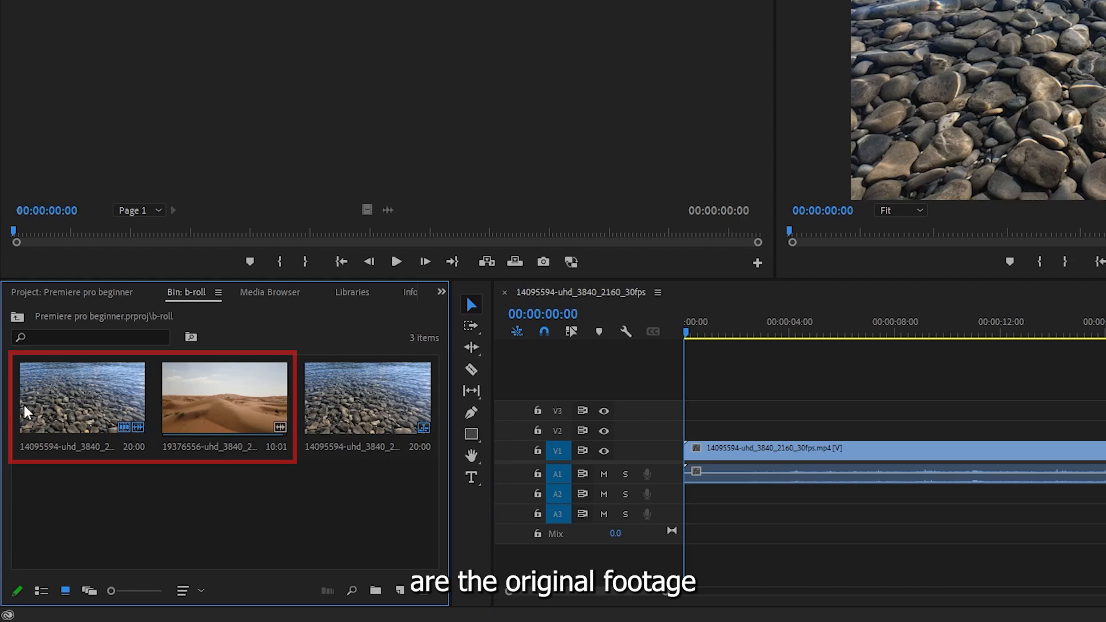
pyautogui.moveTo(227, 479); pyautogui.dragTo(176, 469)
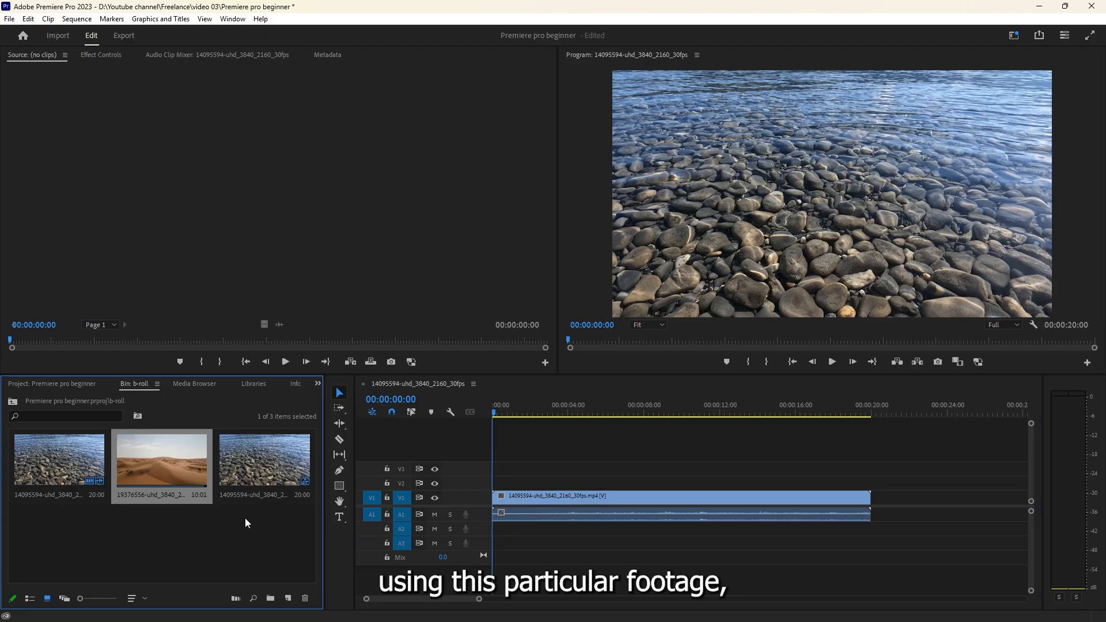
# Step: Try a sequence frame size of 1920 by 1080, accept deleting the preview files, and undo the change
pyautogui.click(558, 464)
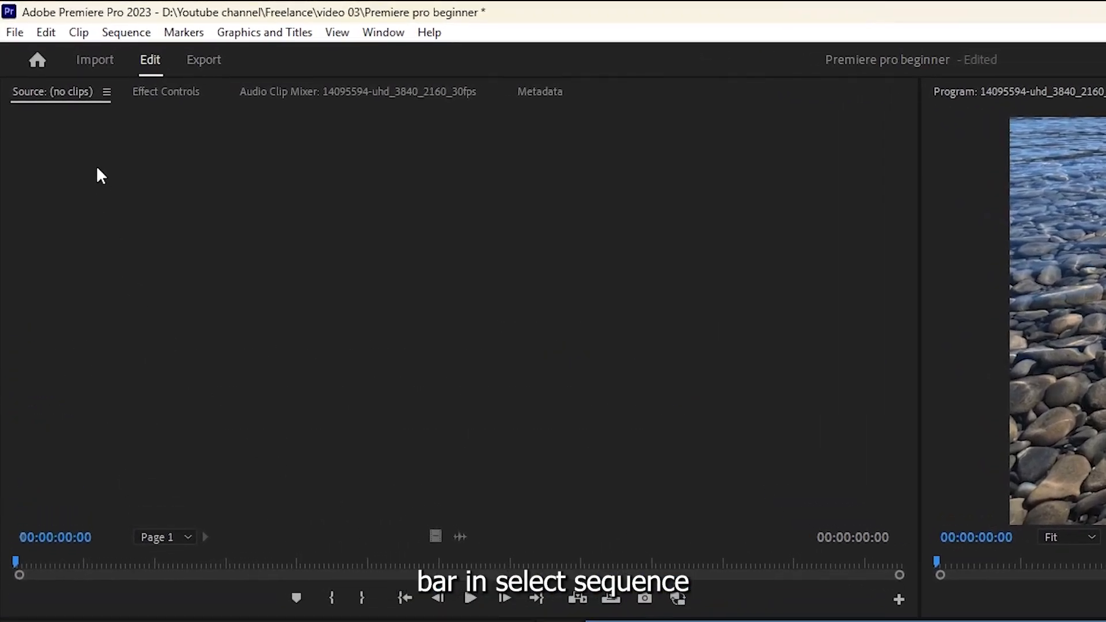
pyautogui.click(122, 33)
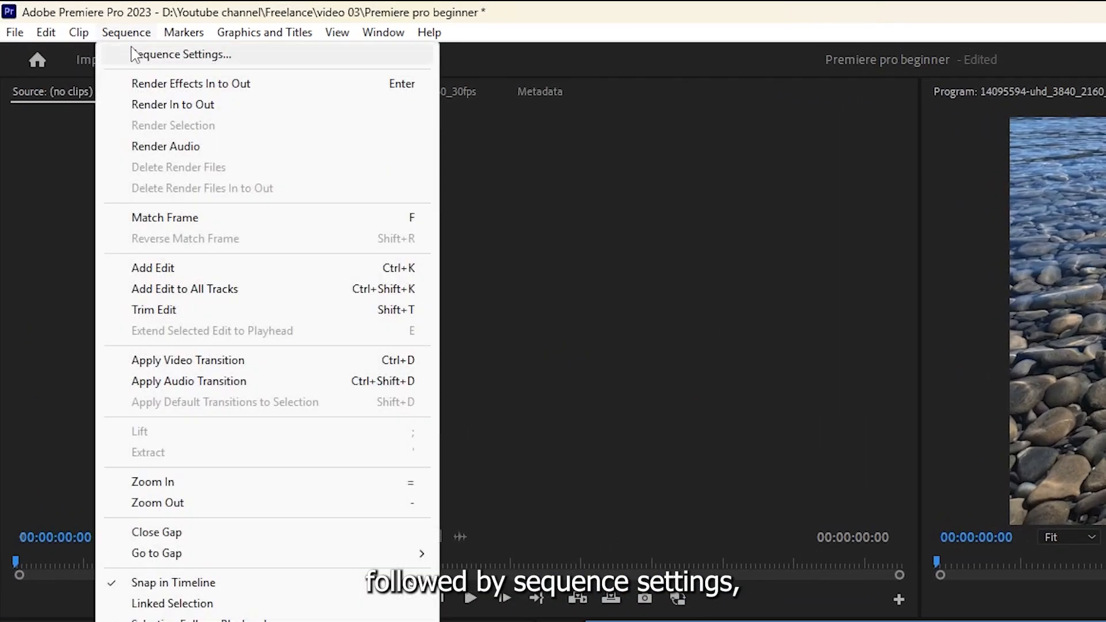
pyautogui.click(140, 56)
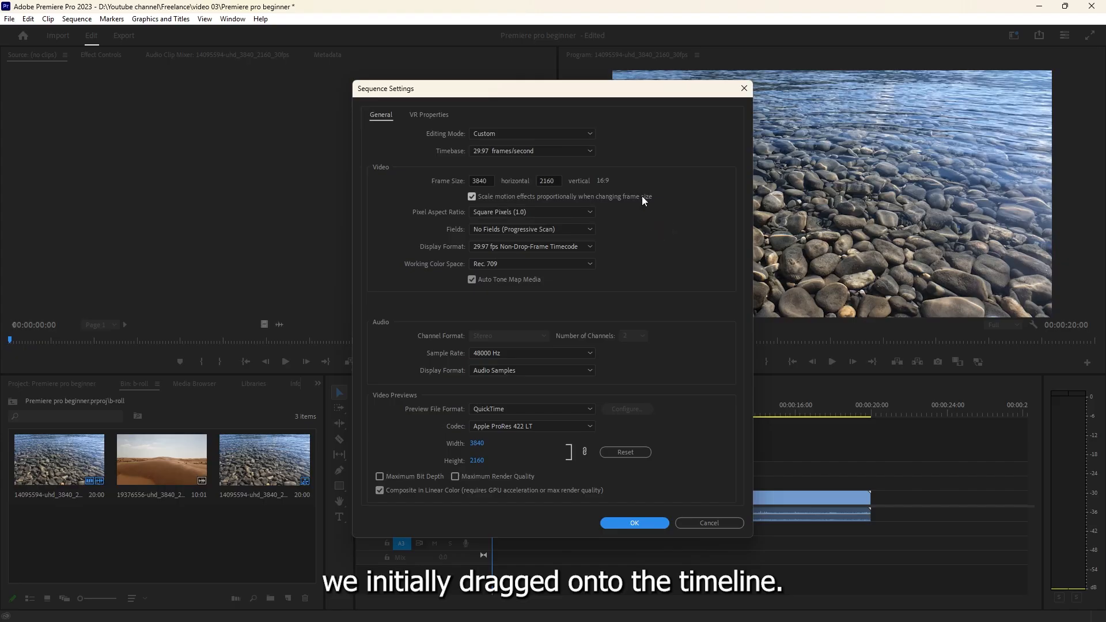
pyautogui.click(492, 179)
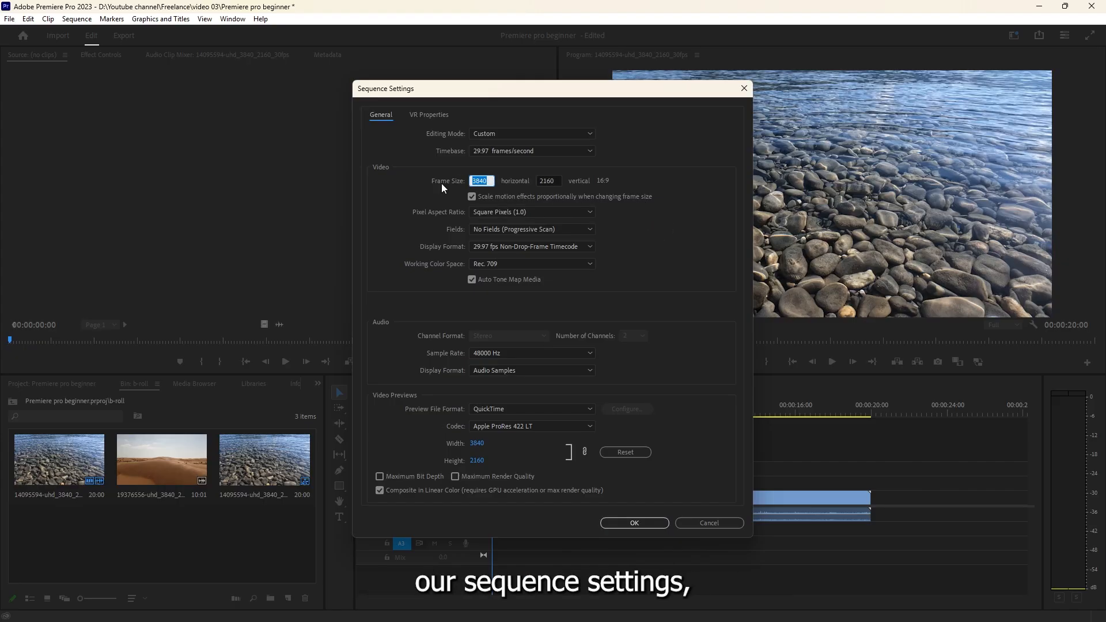
pyautogui.write('1920')
pyautogui.press('Tab')
pyautogui.write('1')
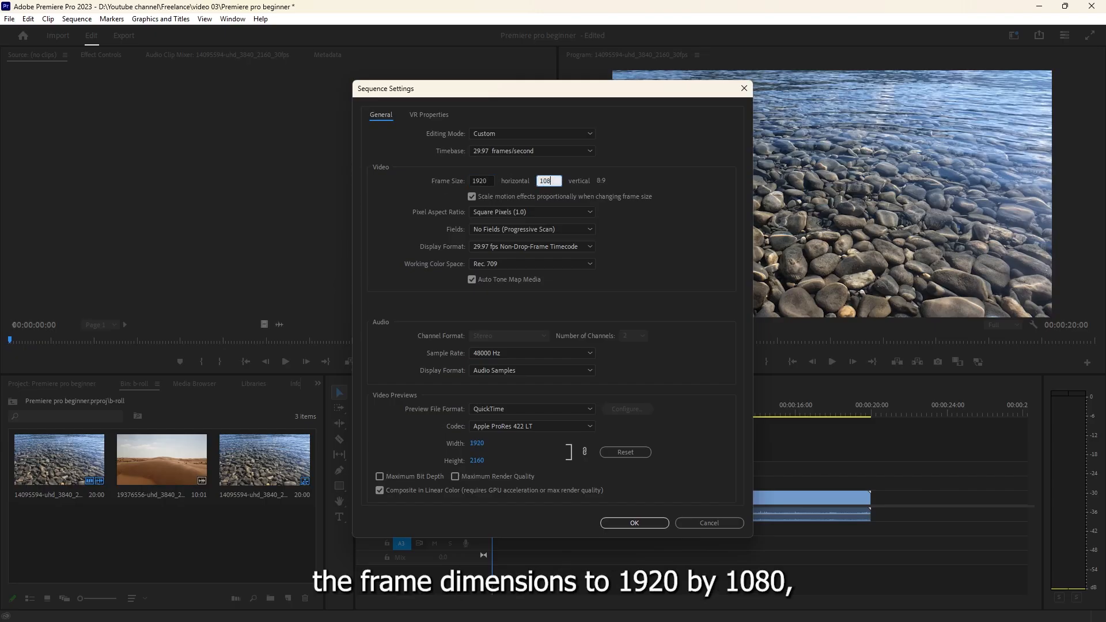
pyautogui.write('080')
pyautogui.press('Tab')
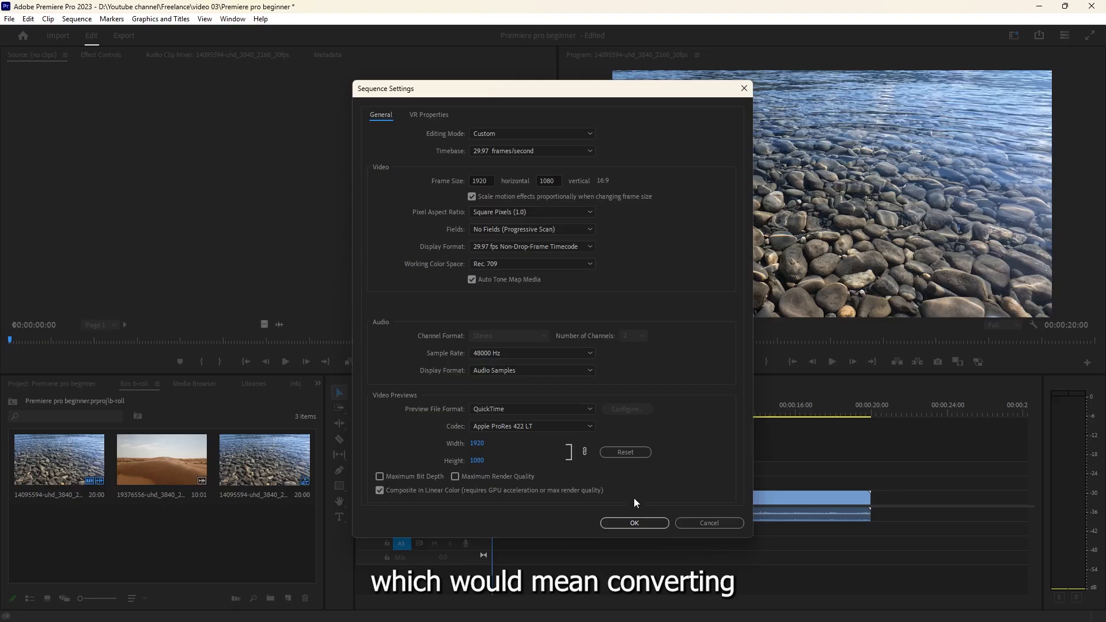
pyautogui.click(618, 524)
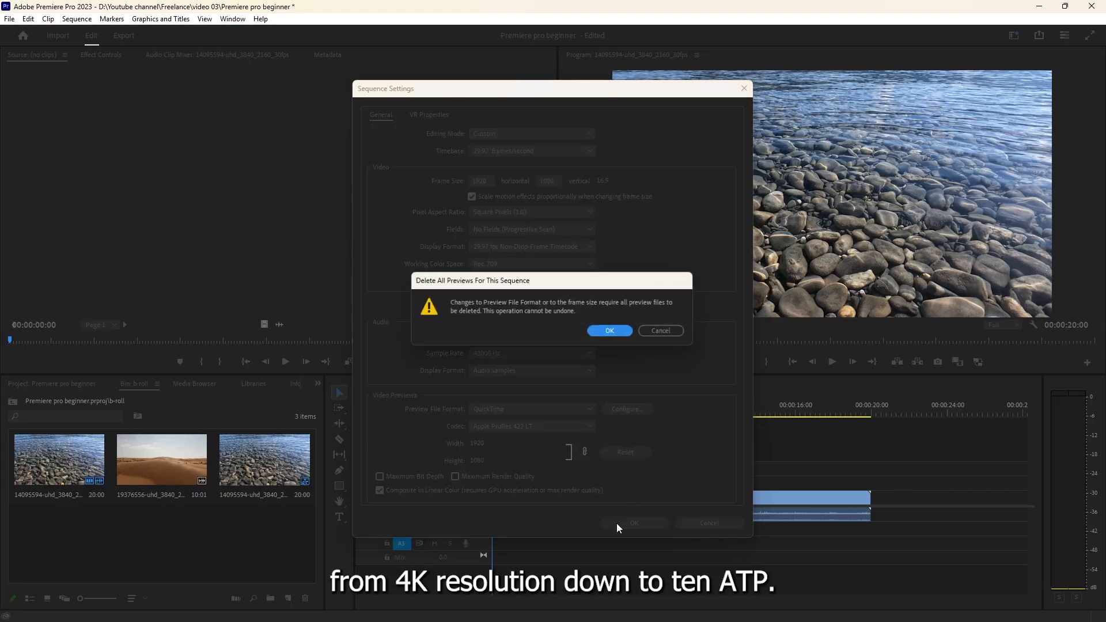
pyautogui.click(611, 332)
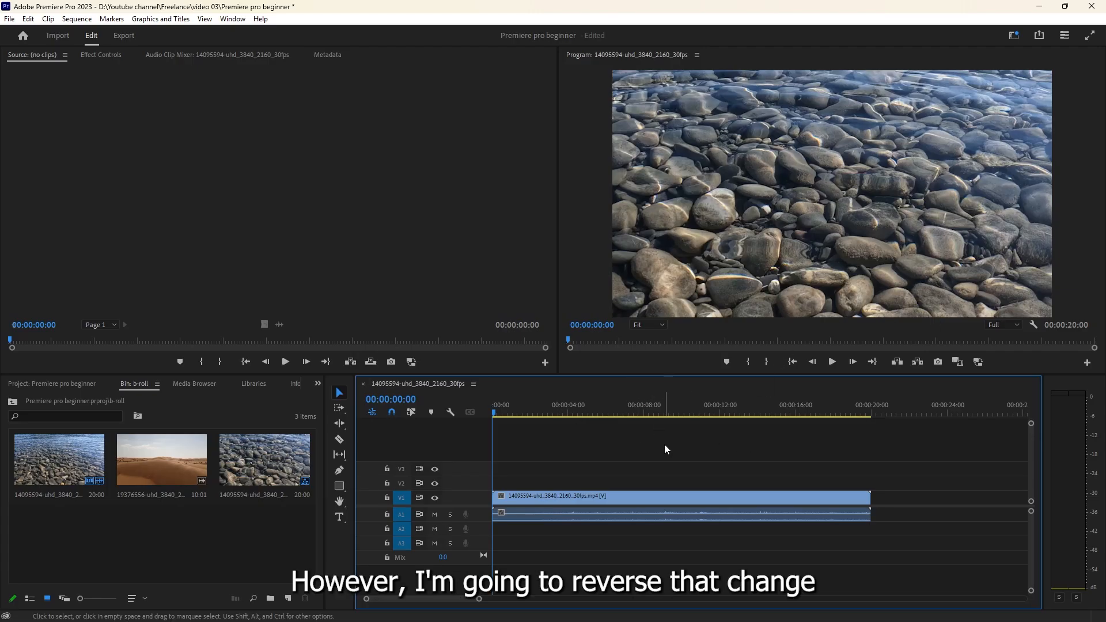
pyautogui.hotkey('ctrl', 'z')
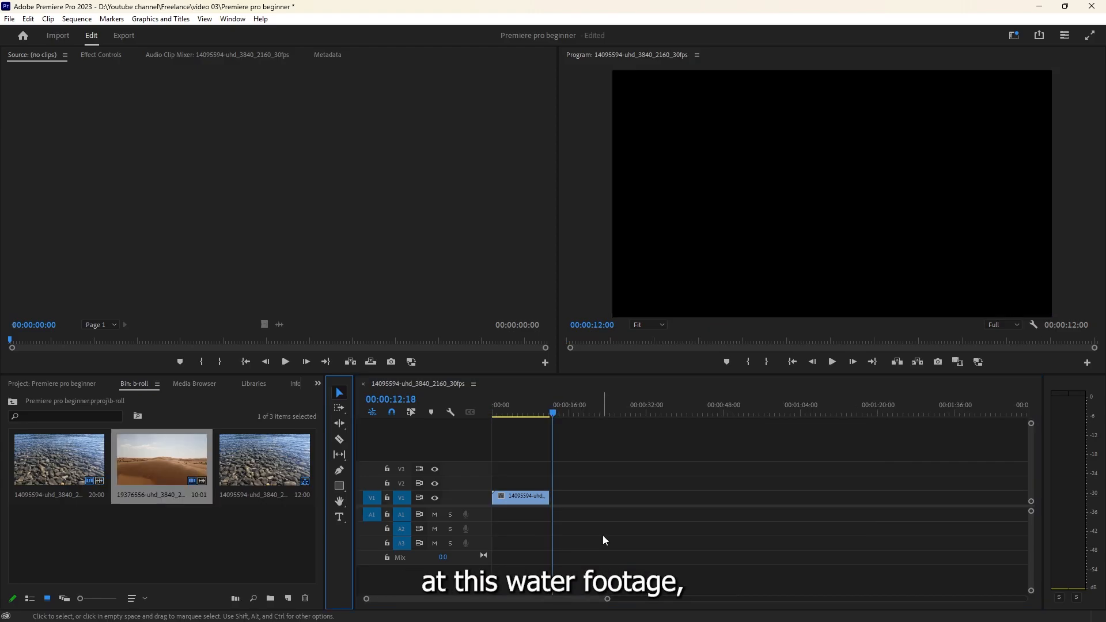
# Step: Place the desert clip from the b-roll bin on track V1 directly after the trimmed water clip
pyautogui.click(521, 413)
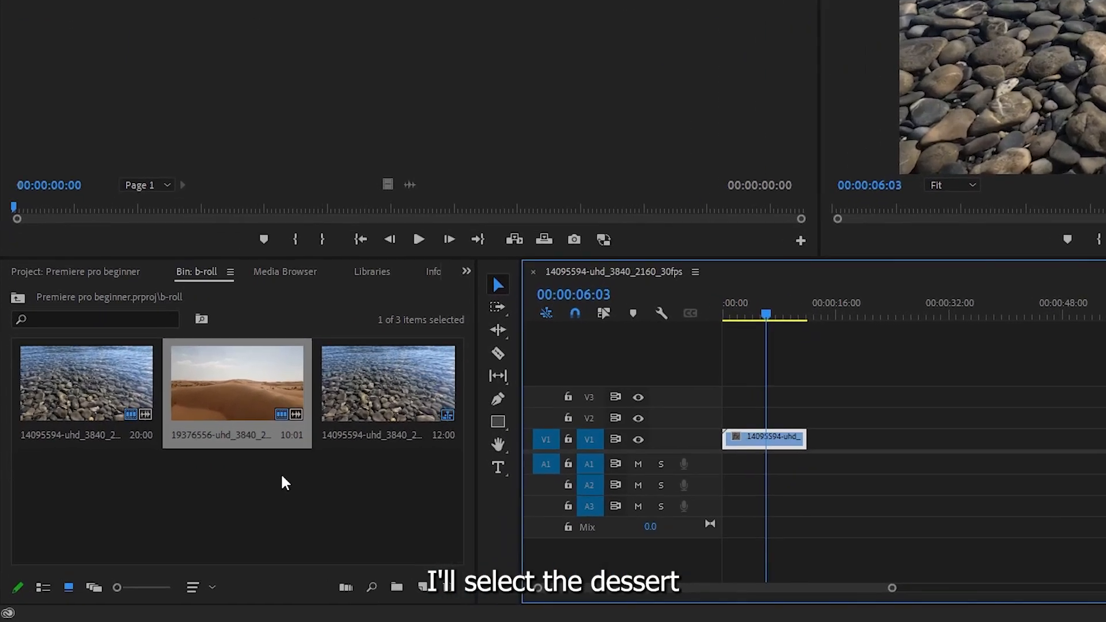
pyautogui.moveTo(305, 392); pyautogui.dragTo(940, 383)
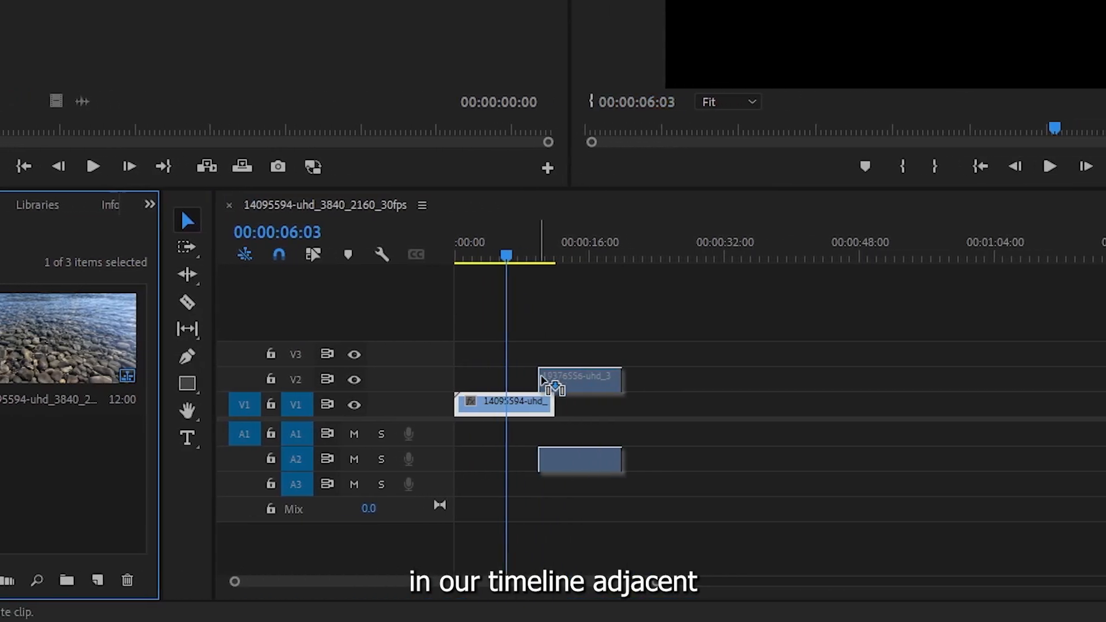
pyautogui.moveTo(541, 380); pyautogui.dragTo(654, 457)
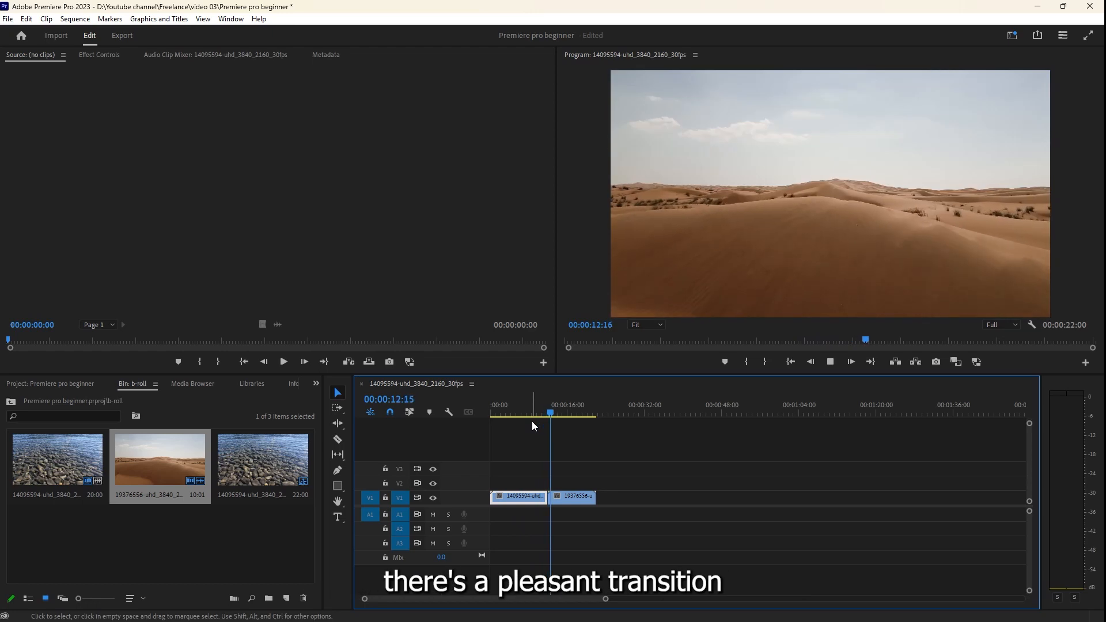
# Step: Scrub the playhead back and forth across the water and desert clips on the timeline and try selecting individual clips
pyautogui.click(536, 469)
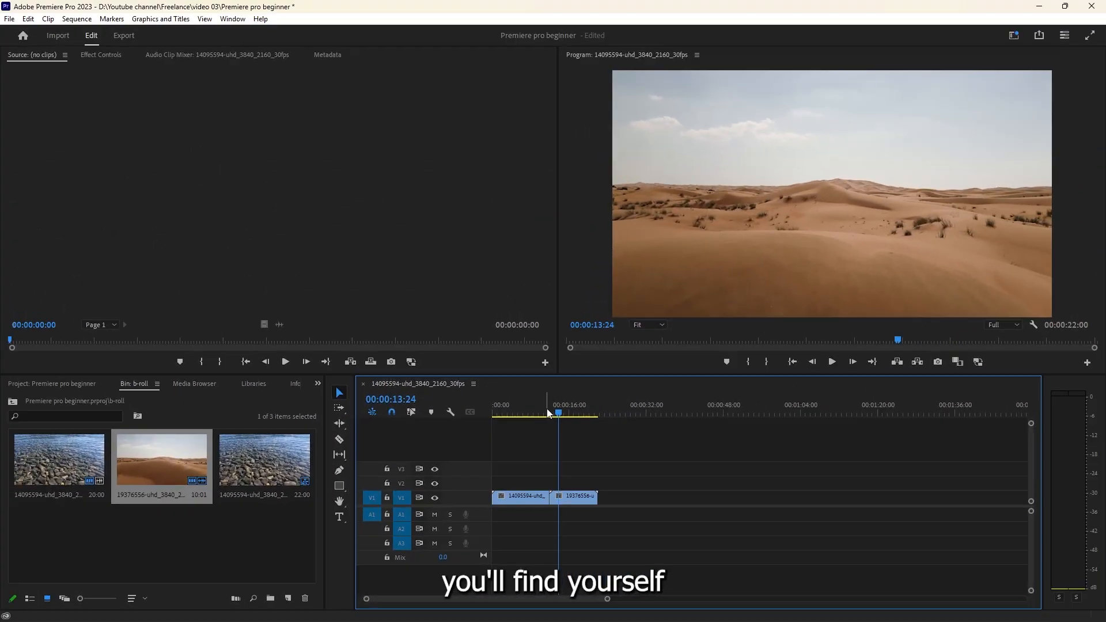
pyautogui.moveTo(671, 276); pyautogui.dragTo(691, 277)
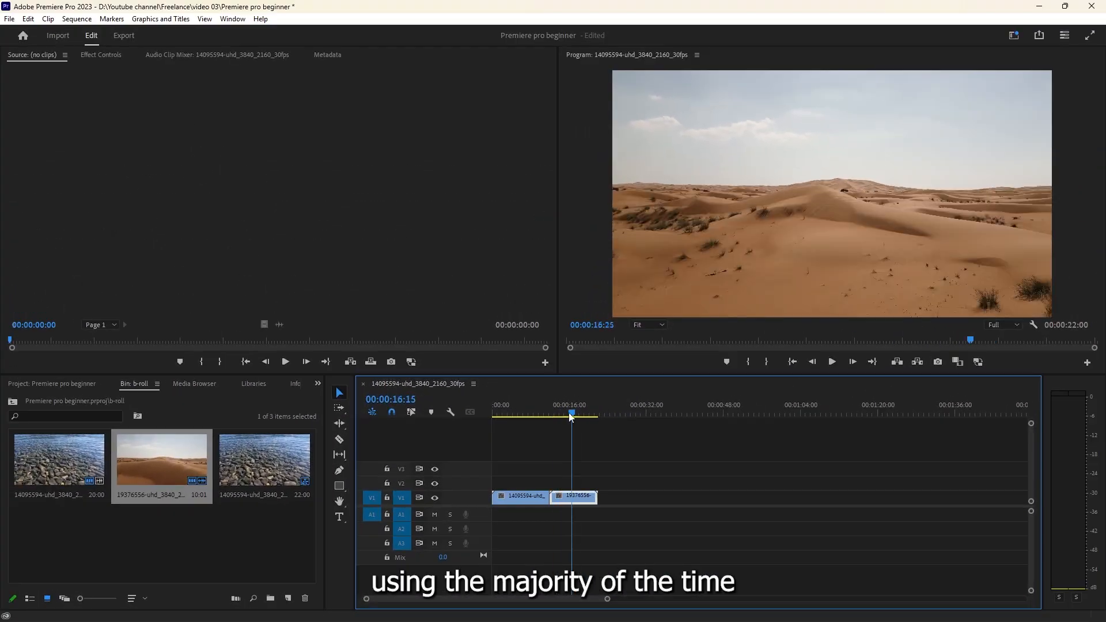
pyautogui.moveTo(571, 416); pyautogui.dragTo(542, 414)
pyautogui.click(630, 484)
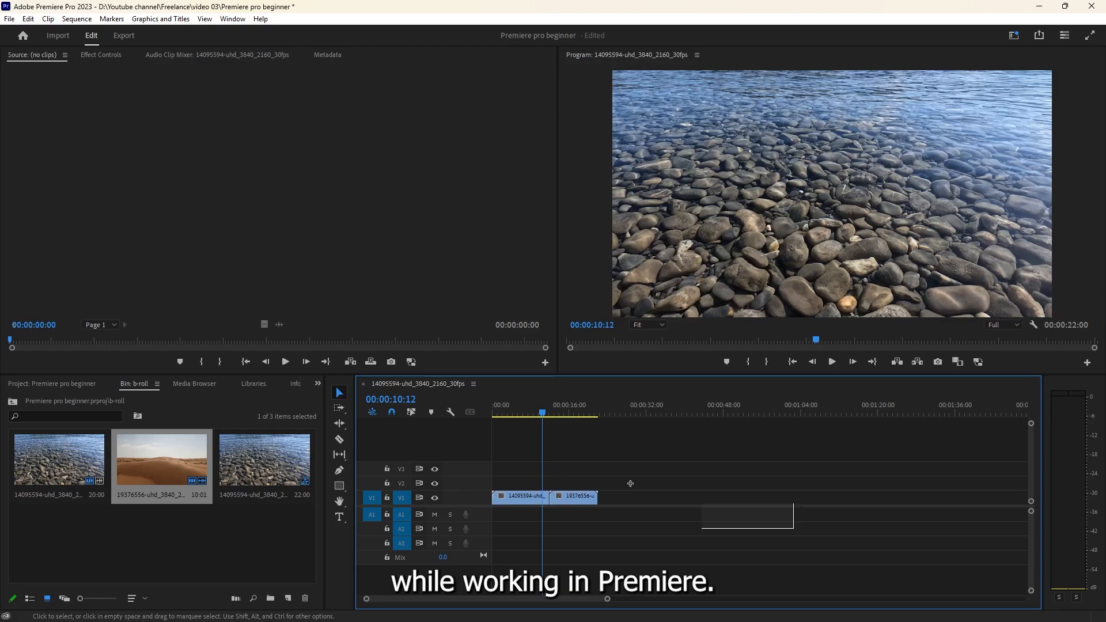
pyautogui.click(589, 414)
# Step: Trim the end of the water clip on V1 back to the playhead at 00:00:07:16, with timeline snapping on
pyautogui.moveTo(591, 421); pyautogui.dragTo(529, 437)
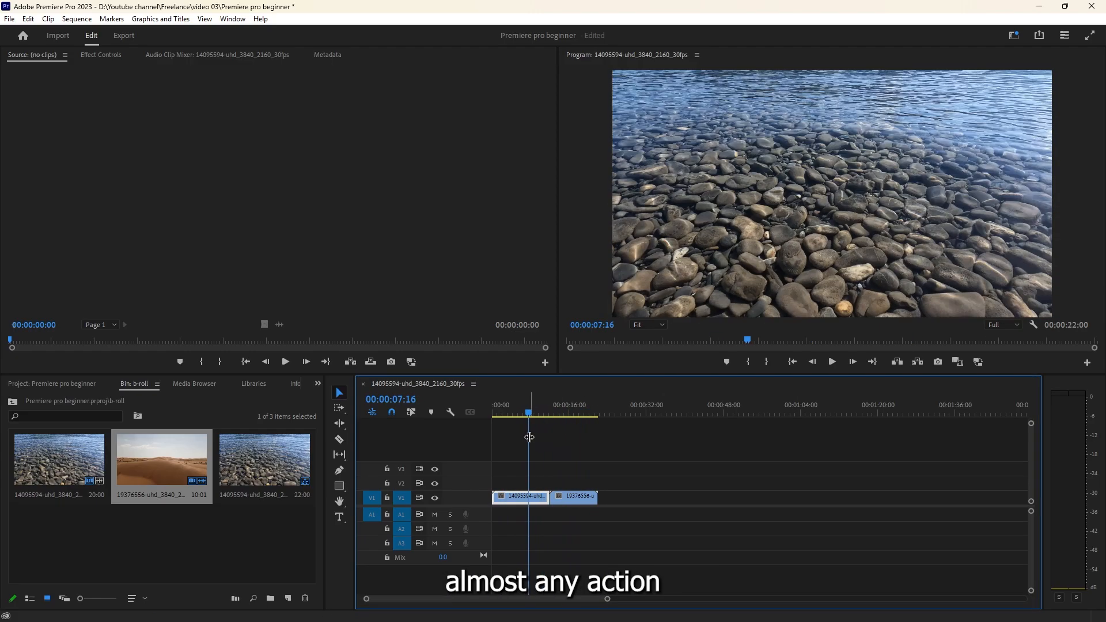
pyautogui.press('=')
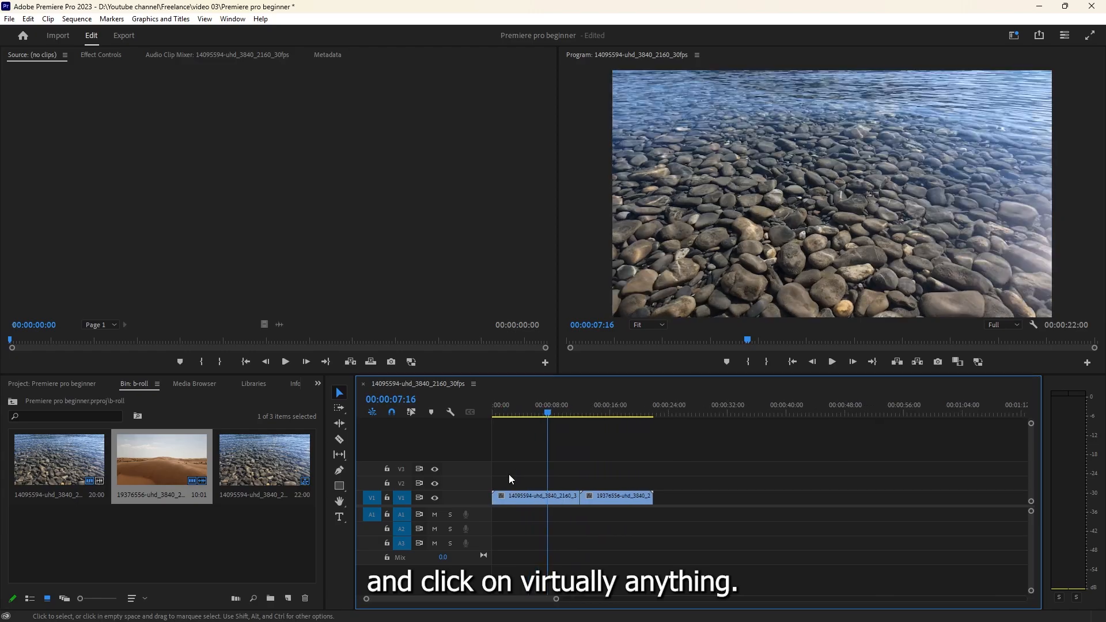
pyautogui.scroll(3, 509, 476)
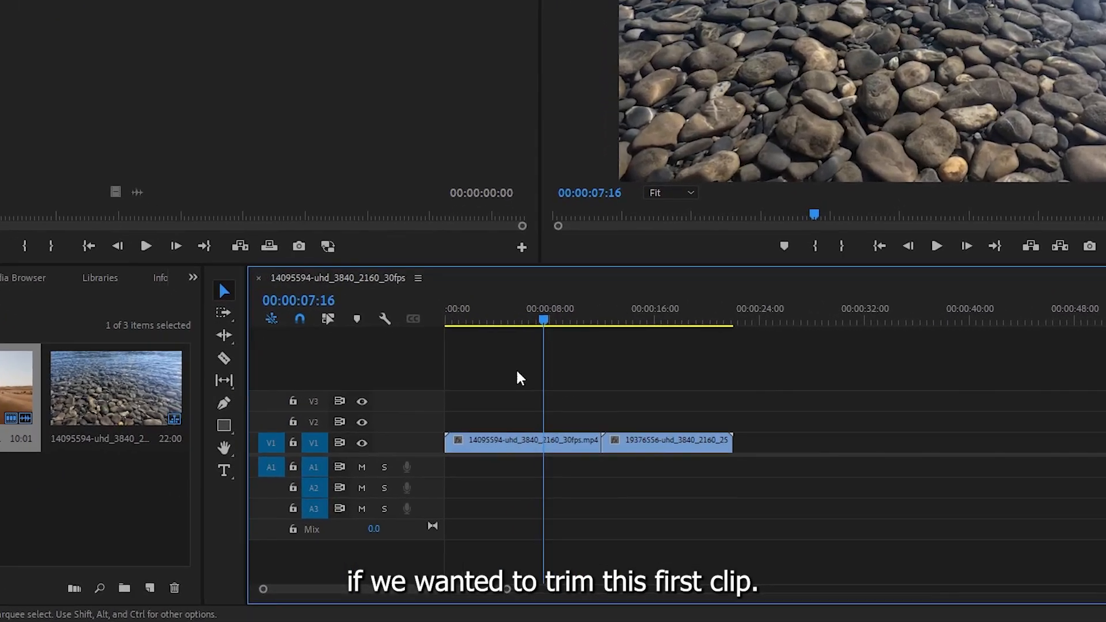
pyautogui.scroll(-1, 470, 410)
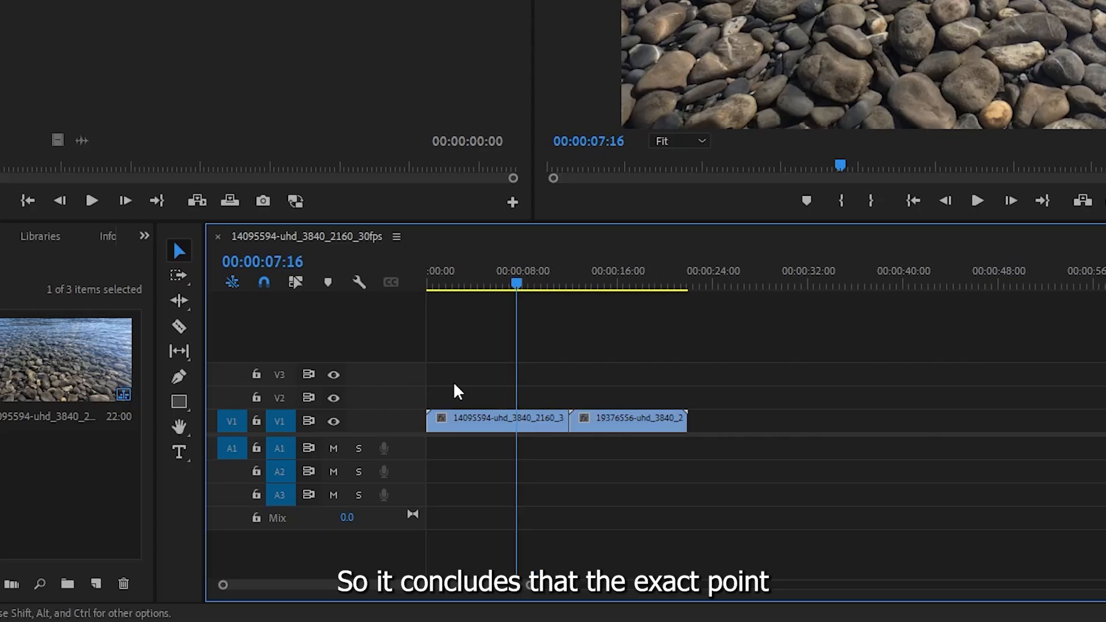
pyautogui.scroll(1, 454, 392)
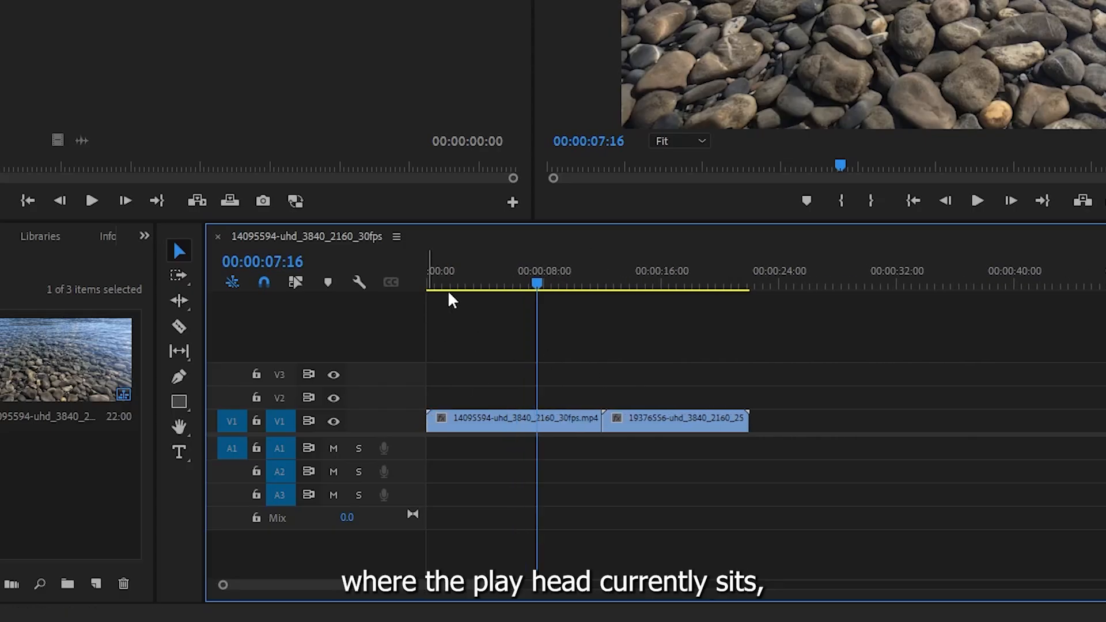
pyautogui.moveTo(592, 424); pyautogui.dragTo(529, 435)
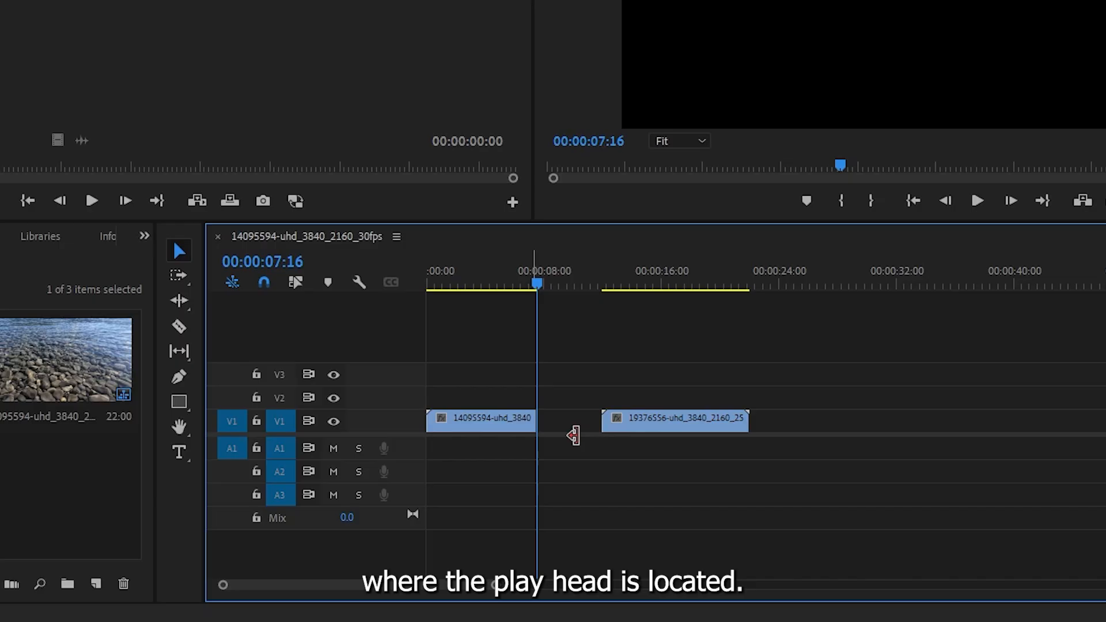
pyautogui.moveTo(540, 429); pyautogui.dragTo(534, 477)
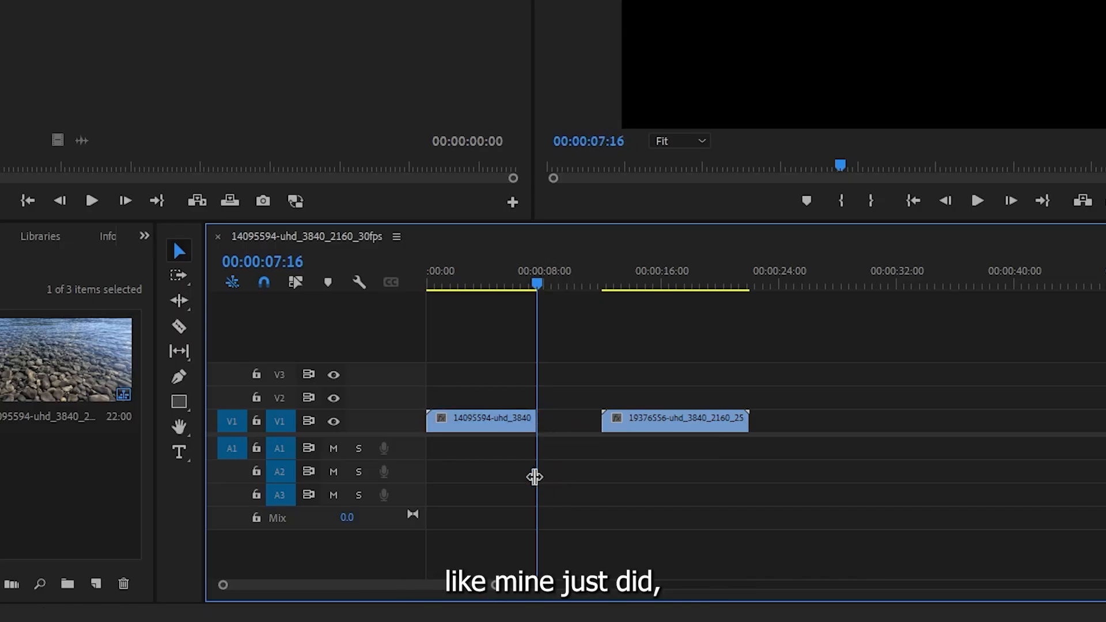
pyautogui.click(264, 285)
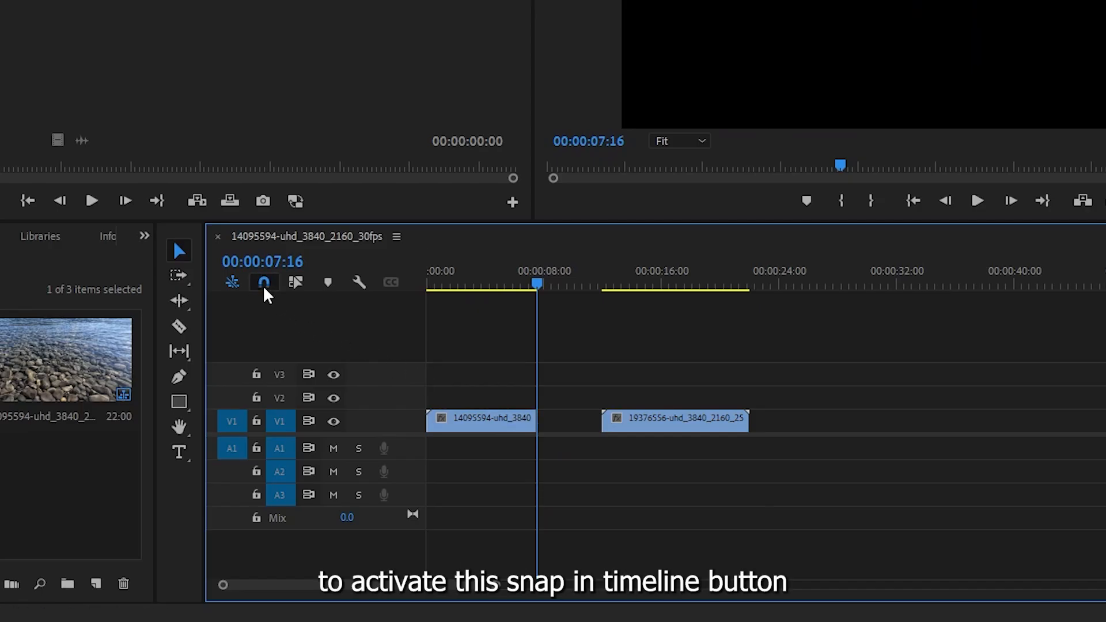
pyautogui.moveTo(540, 424); pyautogui.dragTo(540, 472)
# Step: Try moving the desert clip against the end of the trimmed water clip and scrub over the cut
pyautogui.moveTo(659, 425); pyautogui.dragTo(599, 469)
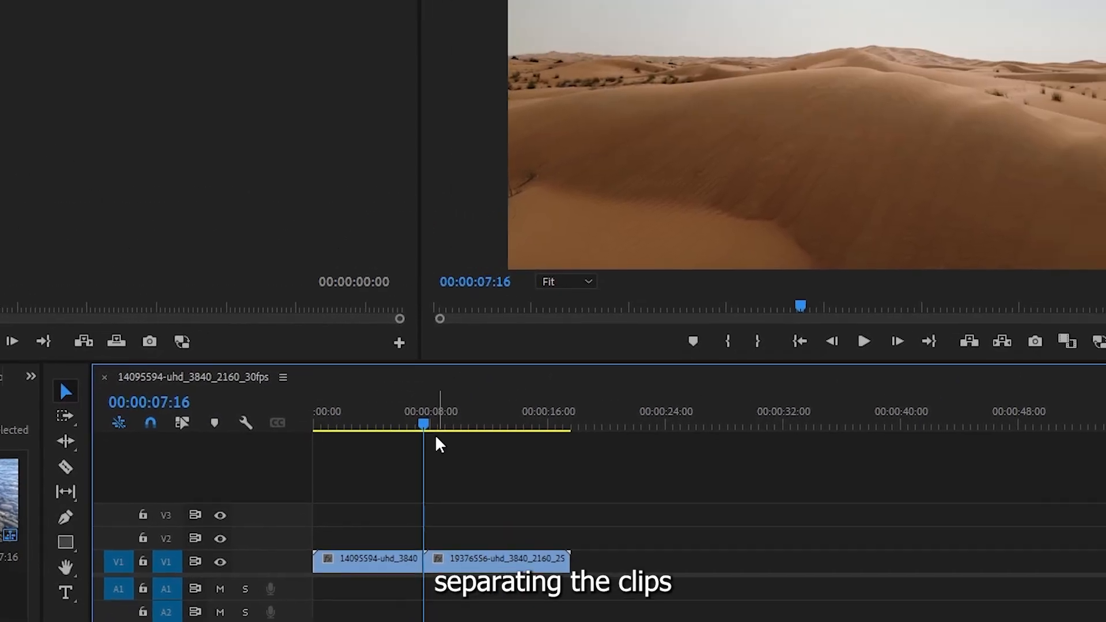
pyautogui.moveTo(538, 282); pyautogui.dragTo(548, 276)
pyautogui.moveTo(323, 555); pyautogui.dragTo(309, 560)
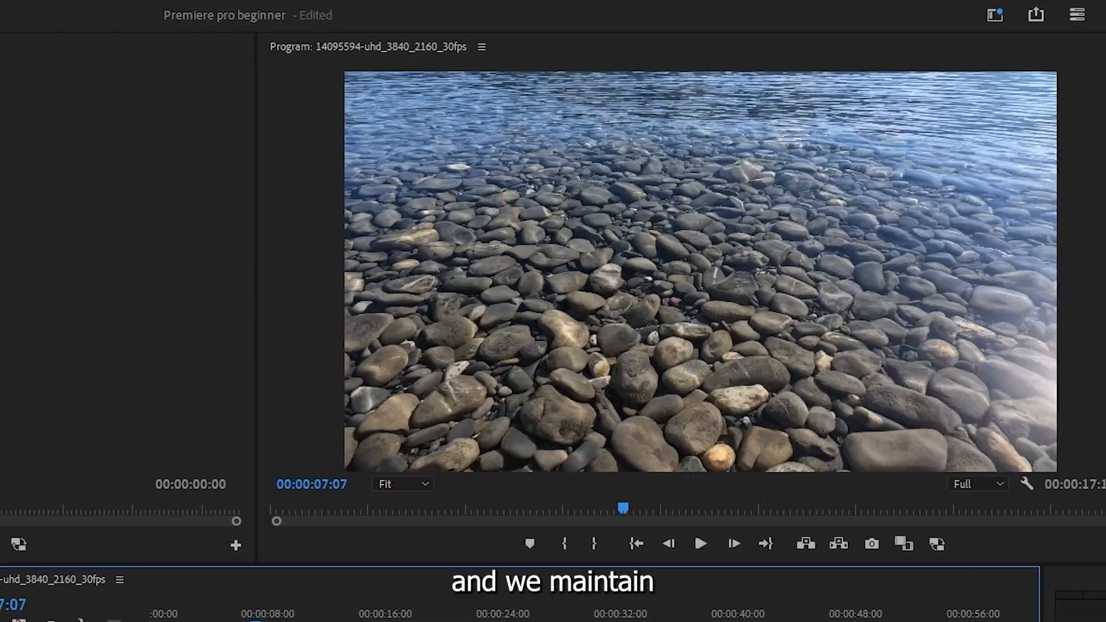
pyautogui.moveTo(256, 621); pyautogui.dragTo(255, 620)
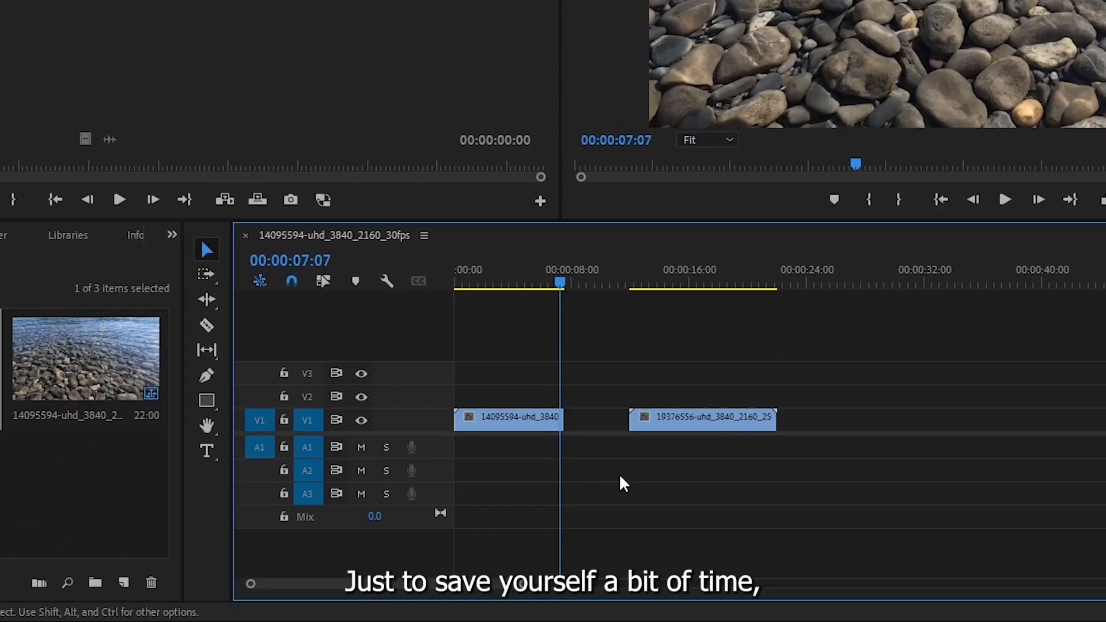
# Step: Ripple delete the empty gap between the water and desert clips on V1 and play across the cut
pyautogui.click(606, 427)
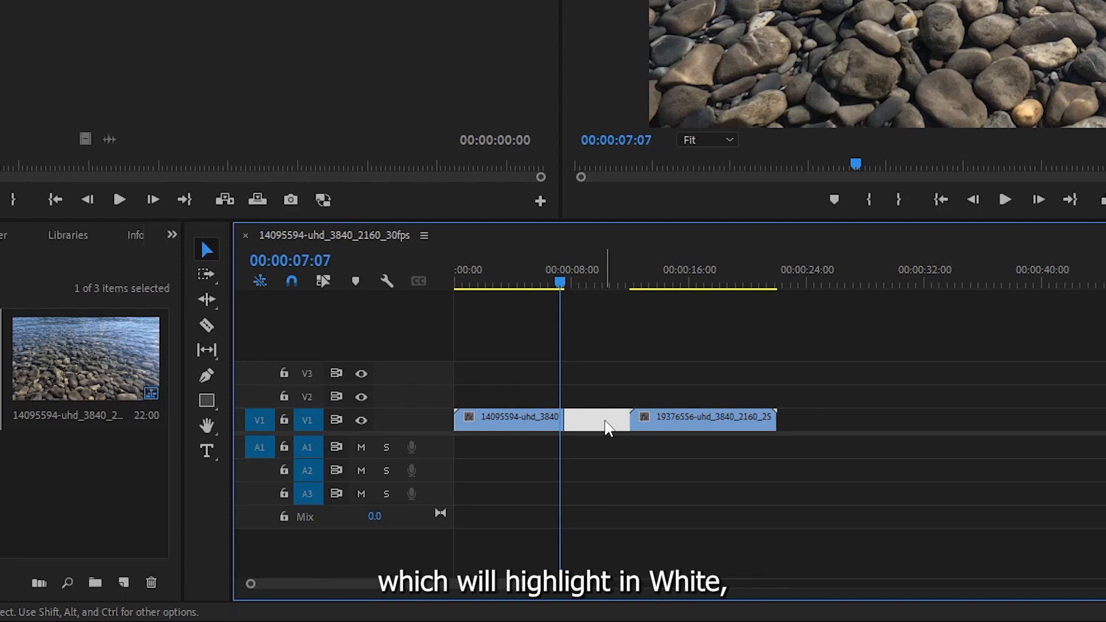
pyautogui.press('BackSpace')
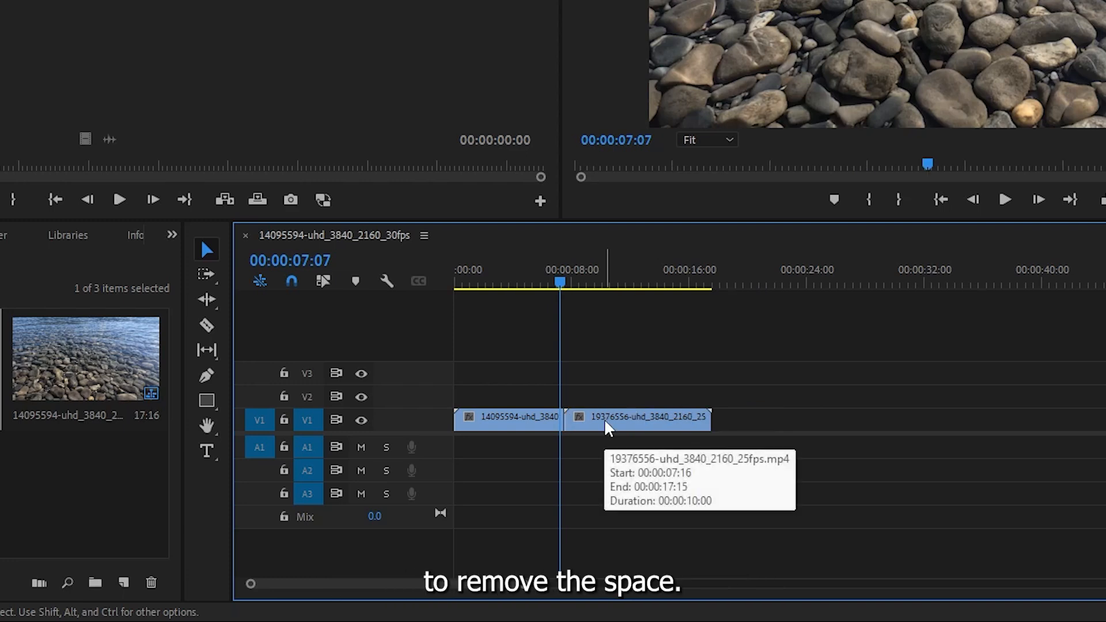
pyautogui.press('space')
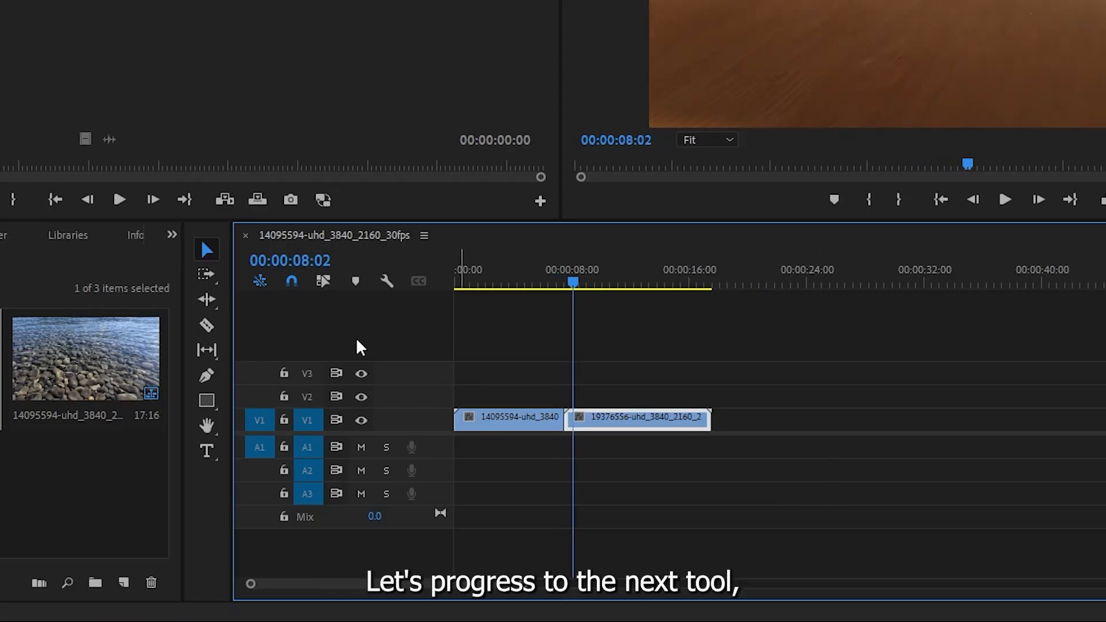
# Step: Duplicate the desert clip repeatedly along tracks V1 and V2 to fill the timeline with practice copies
pyautogui.click(209, 272)
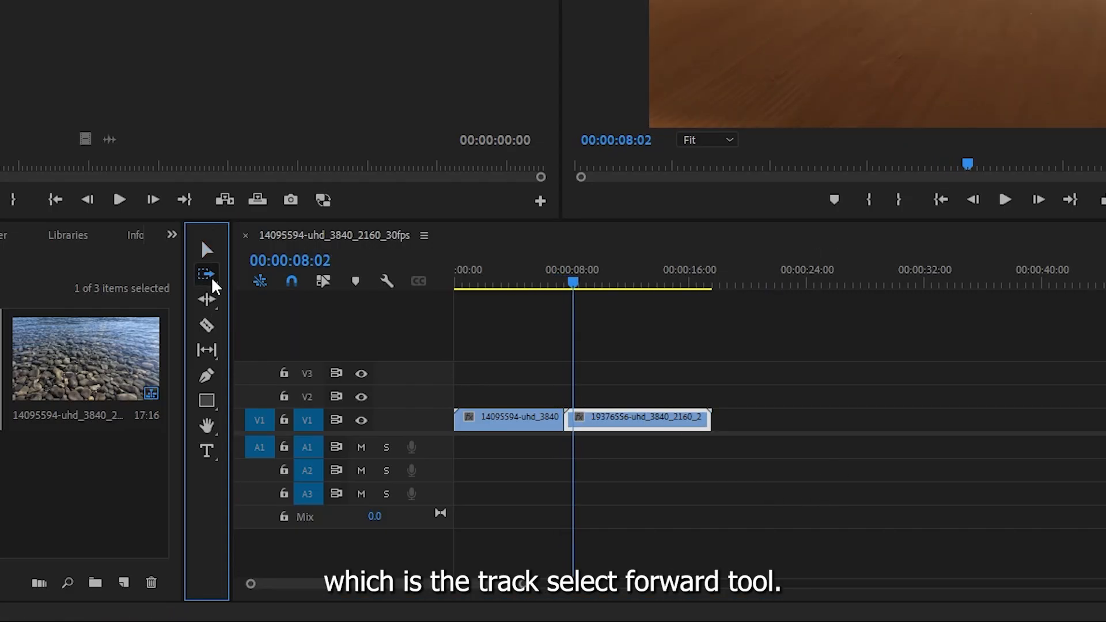
pyautogui.press('-')
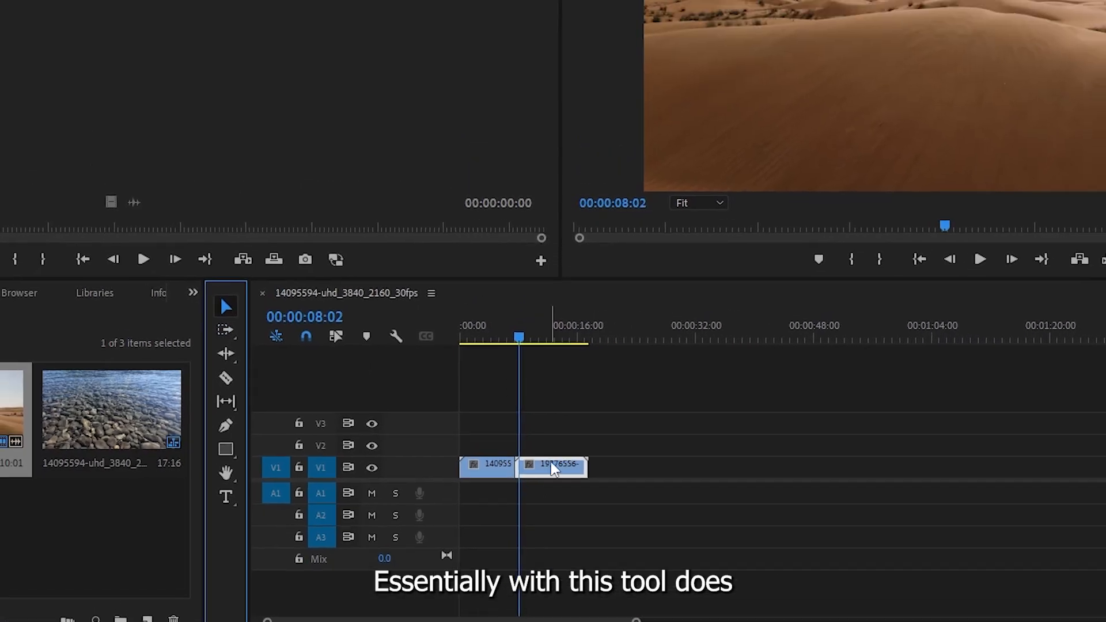
pyautogui.moveTo(551, 461); pyautogui.dragTo(558, 526)
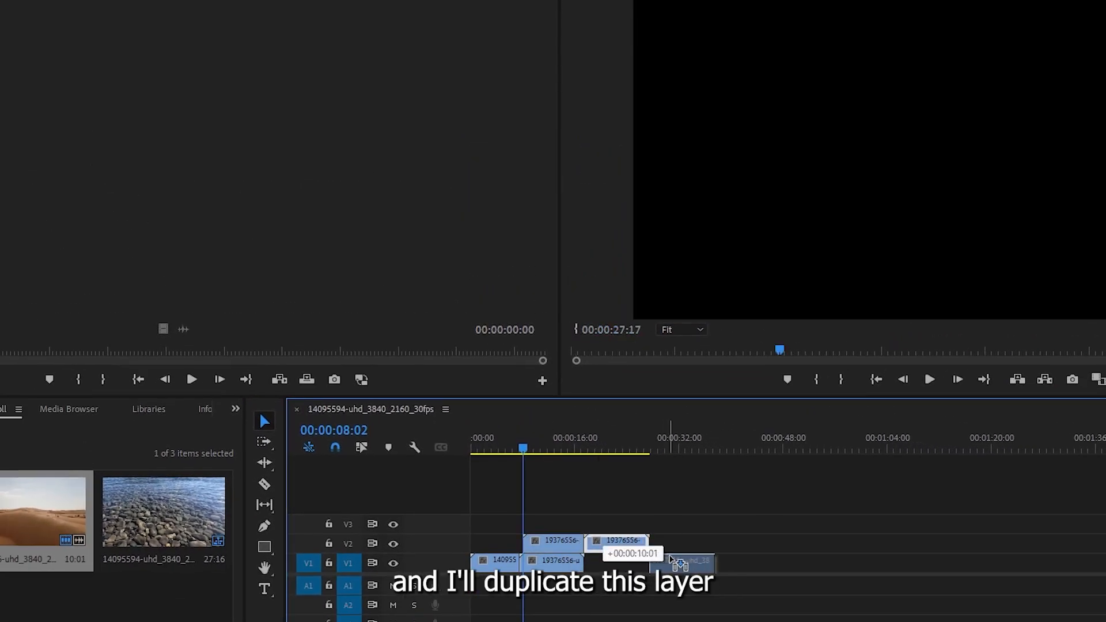
pyautogui.moveTo(674, 558); pyautogui.dragTo(834, 564)
pyautogui.moveTo(570, 525); pyautogui.dragTo(845, 562)
pyautogui.moveTo(771, 543); pyautogui.dragTo(1054, 550)
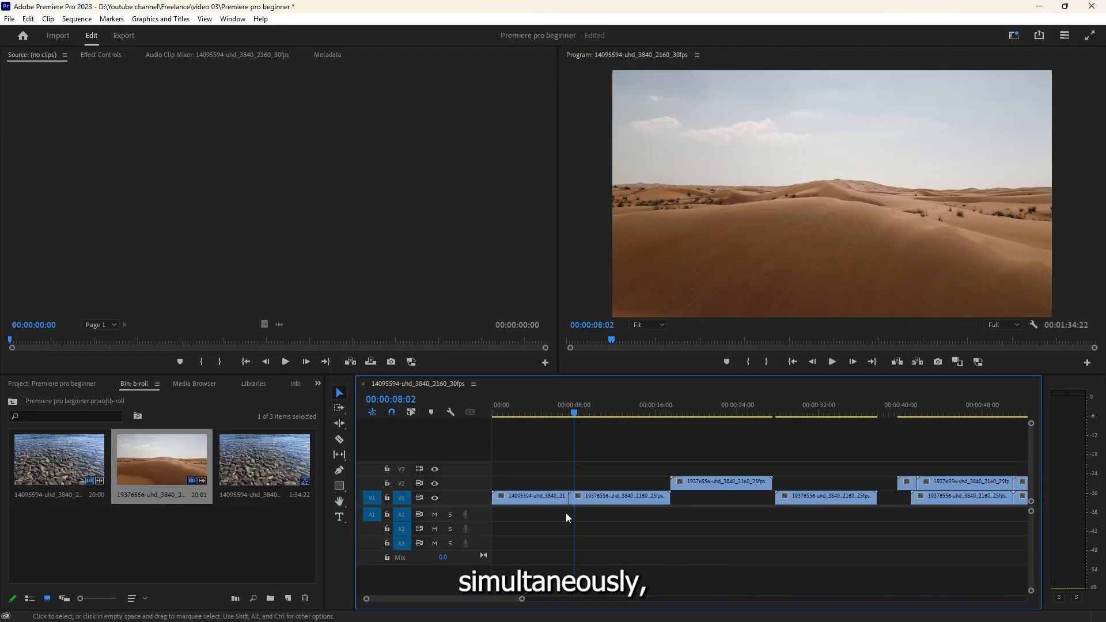
# Step: Select the water clip and the first desert clip on track V1 together with the Selection tool
pyautogui.moveTo(555, 488); pyautogui.dragTo(604, 514)
pyautogui.press('-')
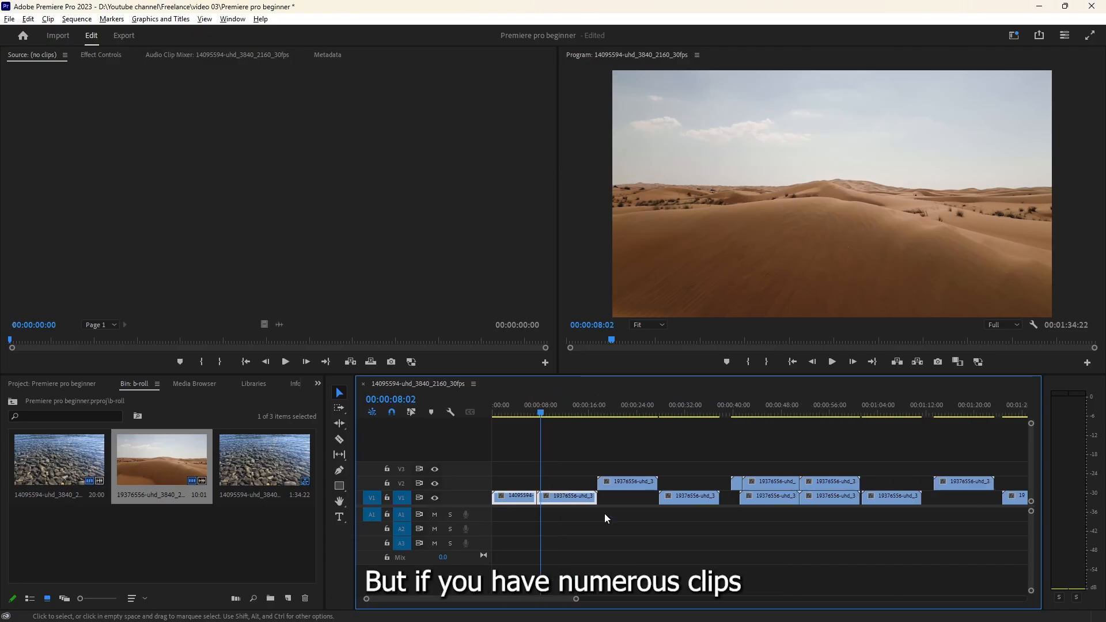
pyautogui.press('-')
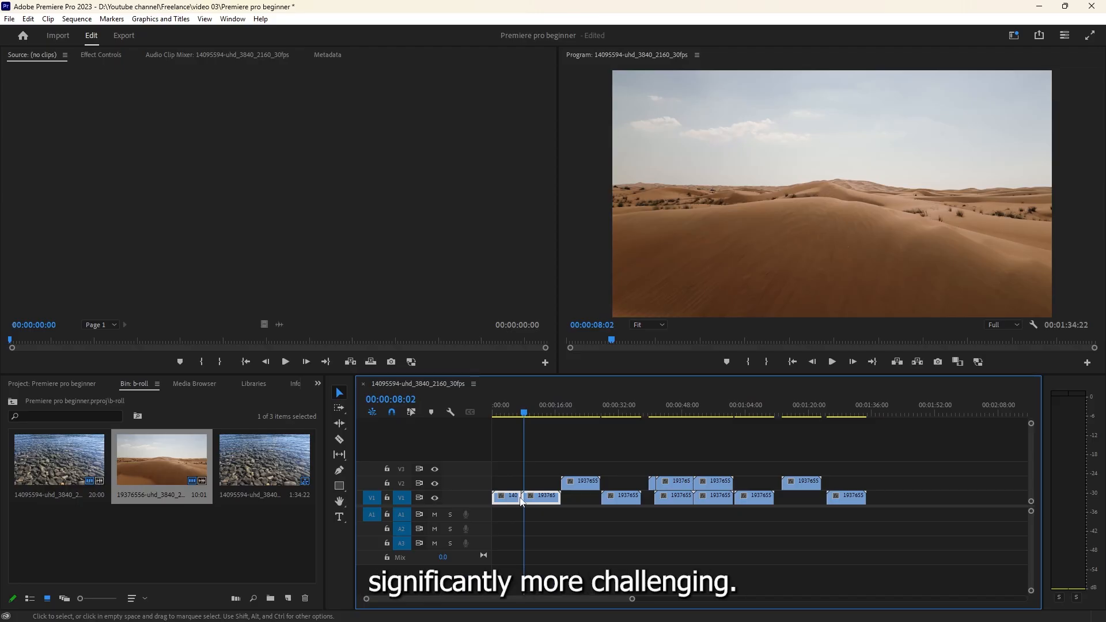
# Step: Select all clips from the second desert clip on V1 onward with Track Select Forward, and earlier clips with Track Select Backward
pyautogui.click(343, 409)
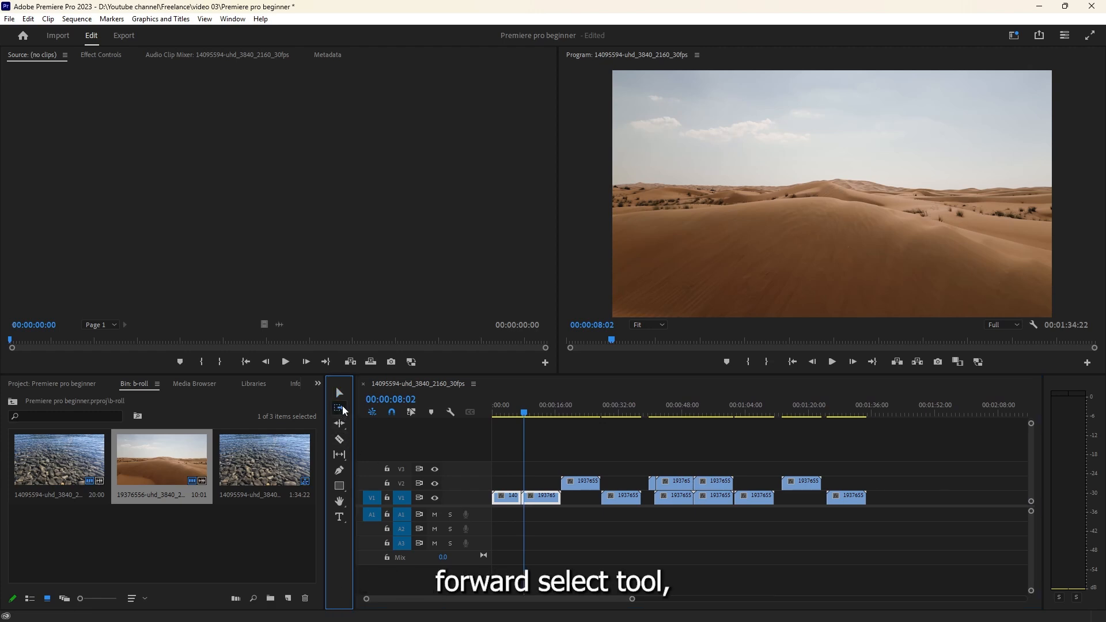
pyautogui.click(622, 488)
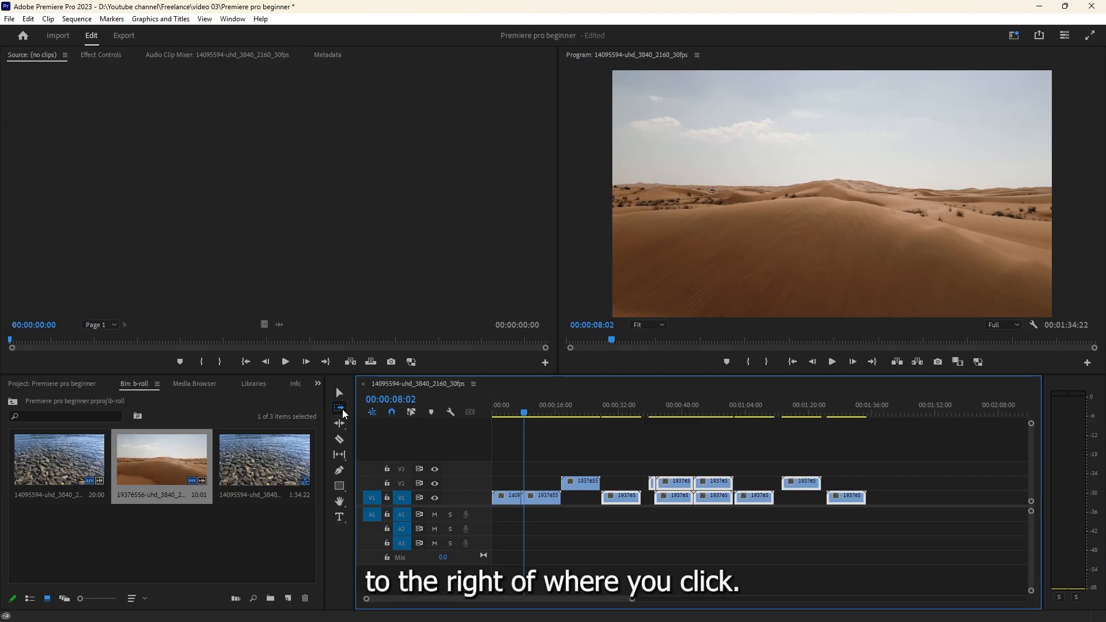
pyautogui.click(340, 408)
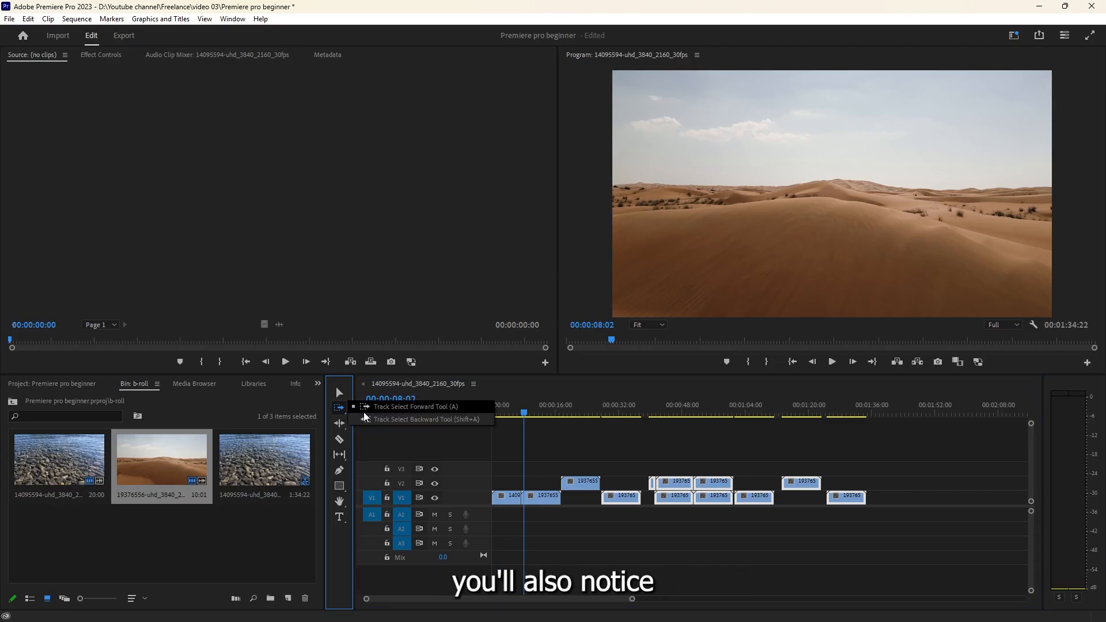
pyautogui.click(365, 418)
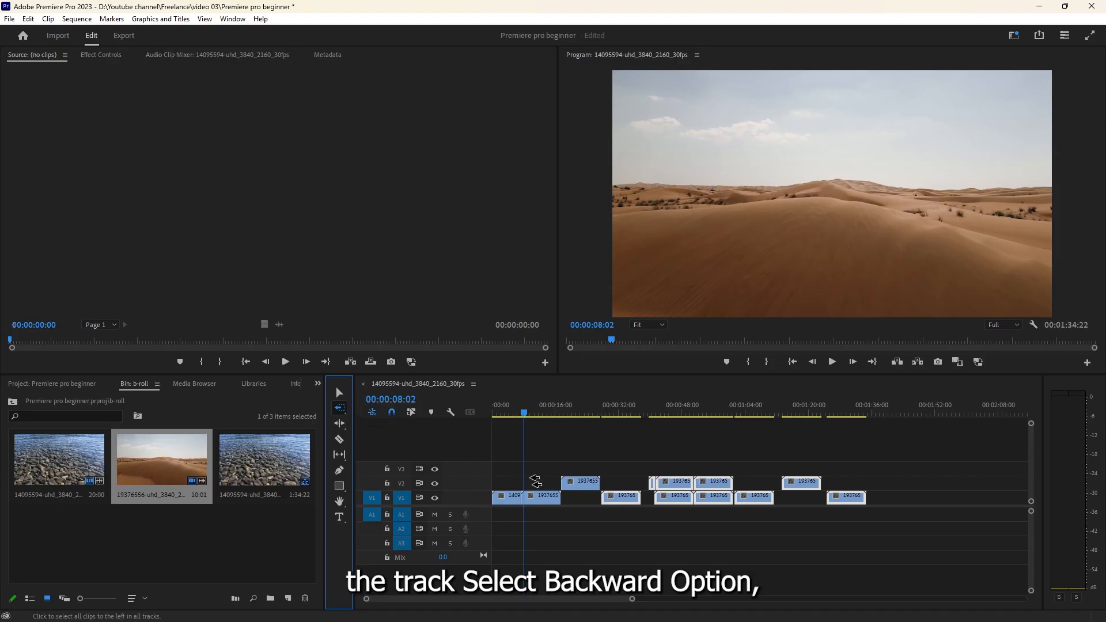
pyautogui.click(632, 533)
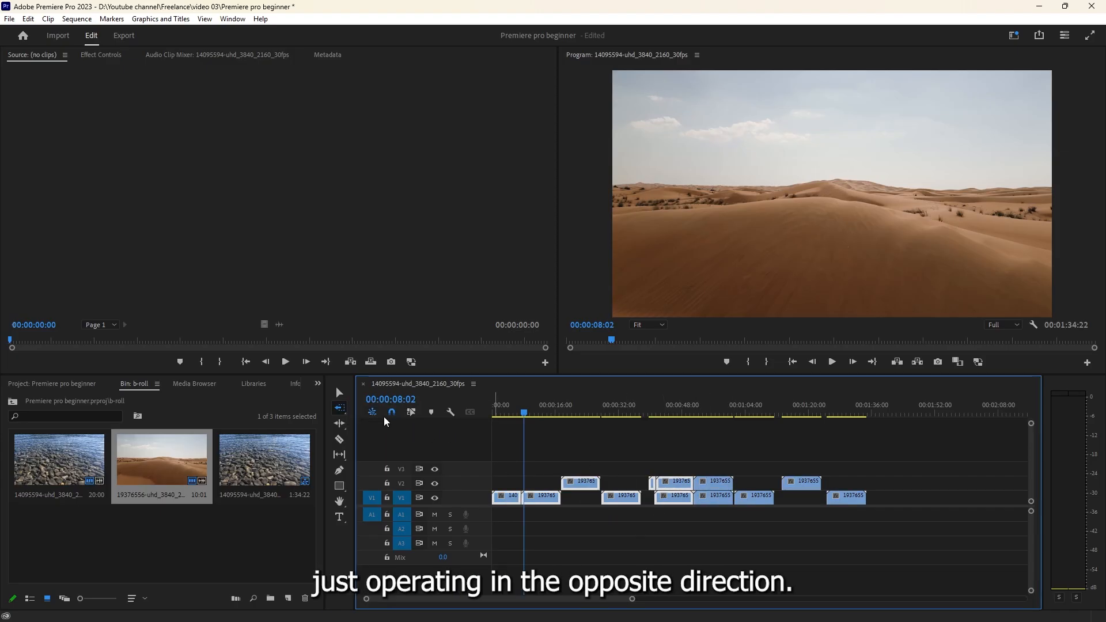
# Step: Delete all the duplicated desert clips on V1 and V2, keeping only the water clip and the first desert clip
pyautogui.click(339, 393)
pyautogui.click(577, 464)
pyautogui.moveTo(573, 468); pyautogui.dragTo(920, 499)
pyautogui.press('Delete')
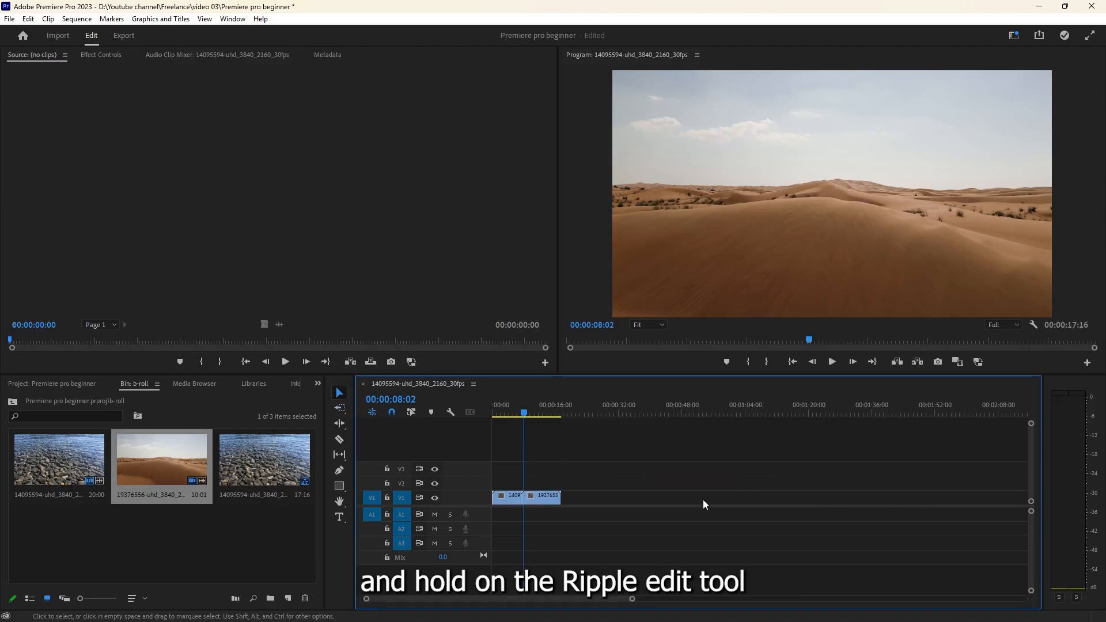
# Step: Speed up the water clip to about 4 seconds with the Rate Stretch tool, play it, and stretch it back to the desert clip
pyautogui.click(345, 424)
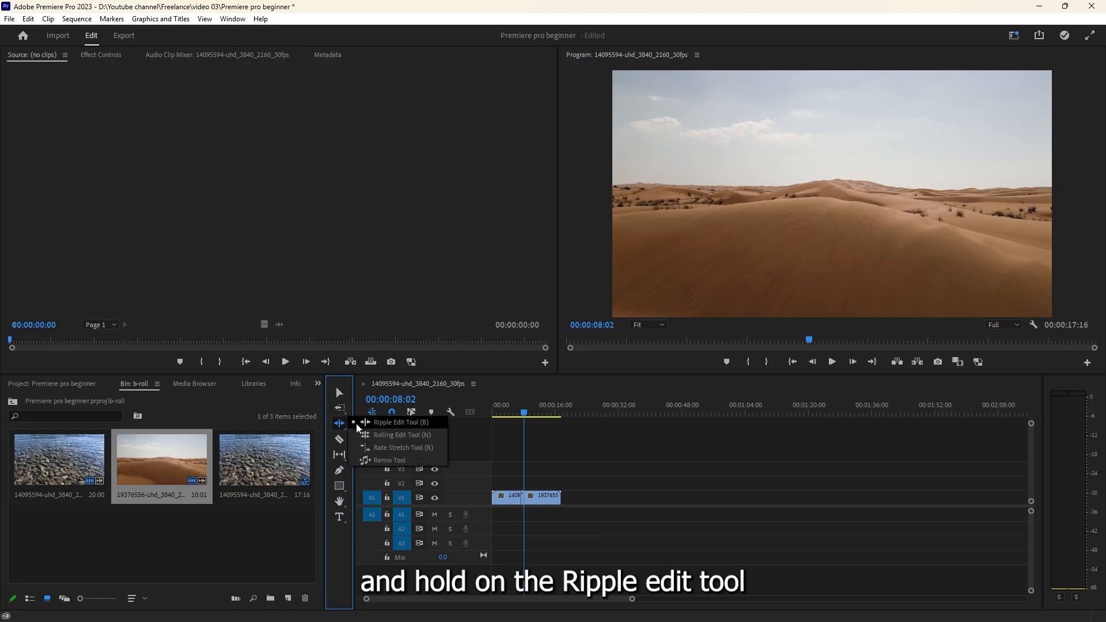
pyautogui.click(391, 448)
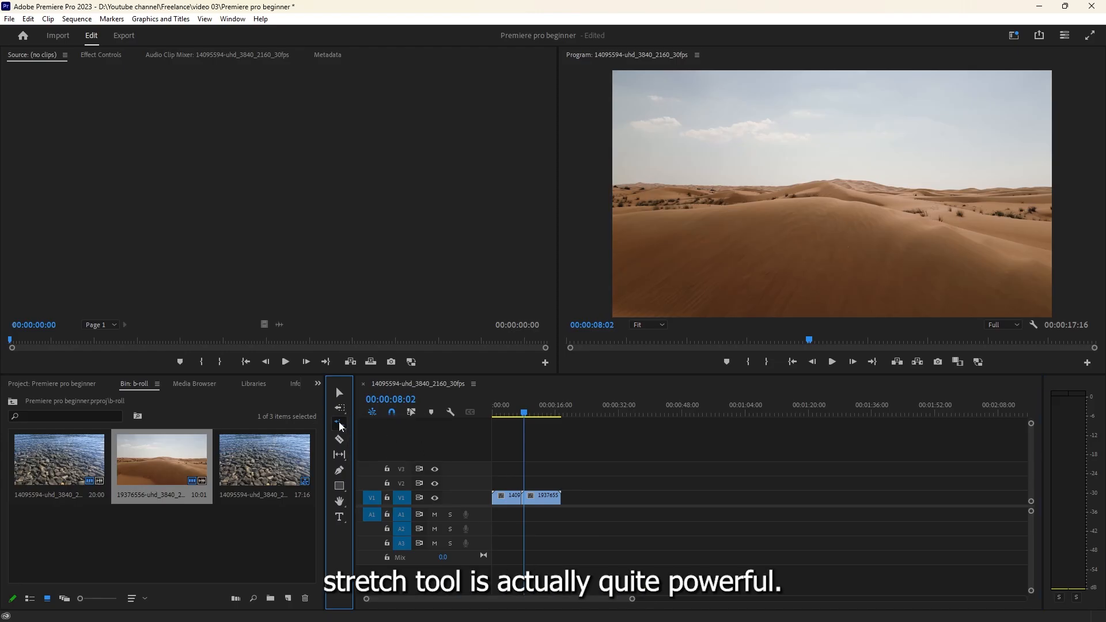
pyautogui.scroll(2, 500, 509)
pyautogui.scroll(4, 499, 508)
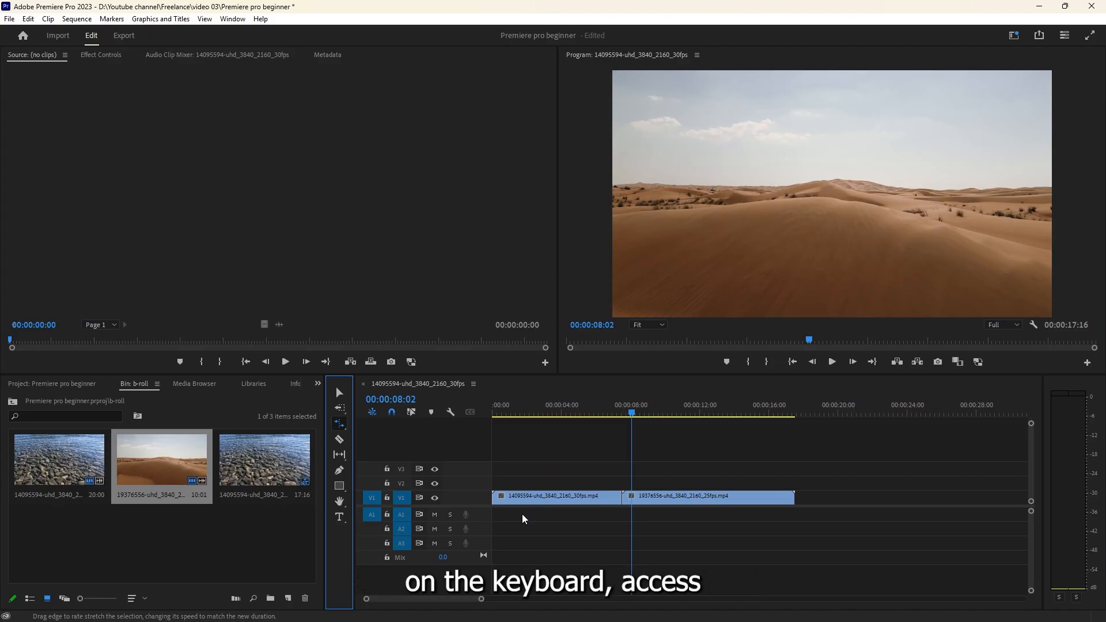
pyautogui.moveTo(622, 497); pyautogui.dragTo(556, 498)
pyautogui.press('Home')
pyautogui.press('space')
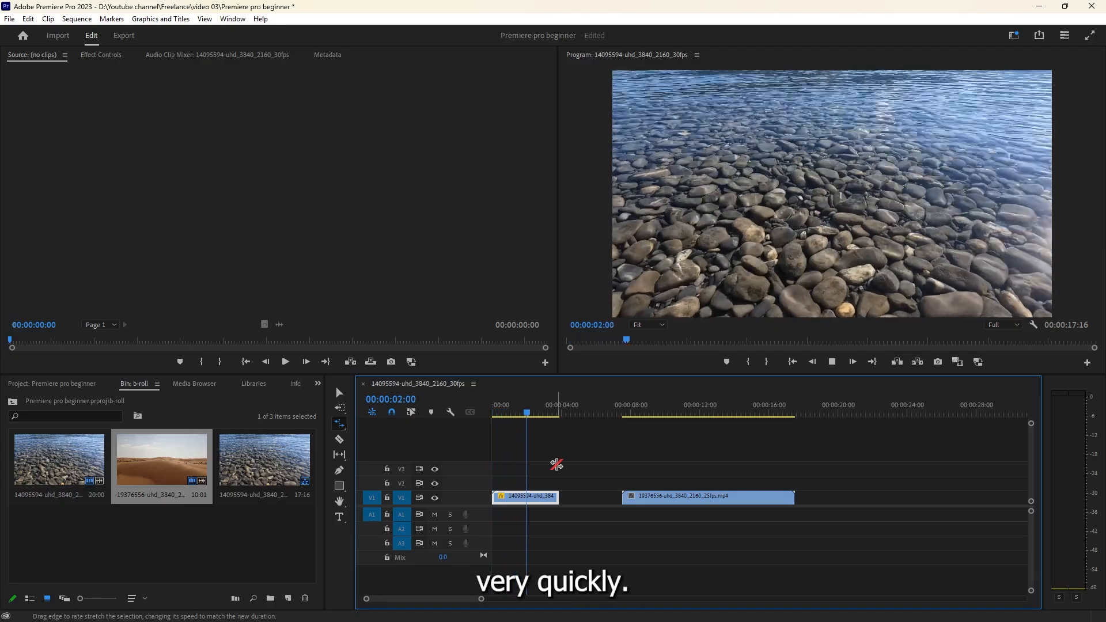
pyautogui.press('space')
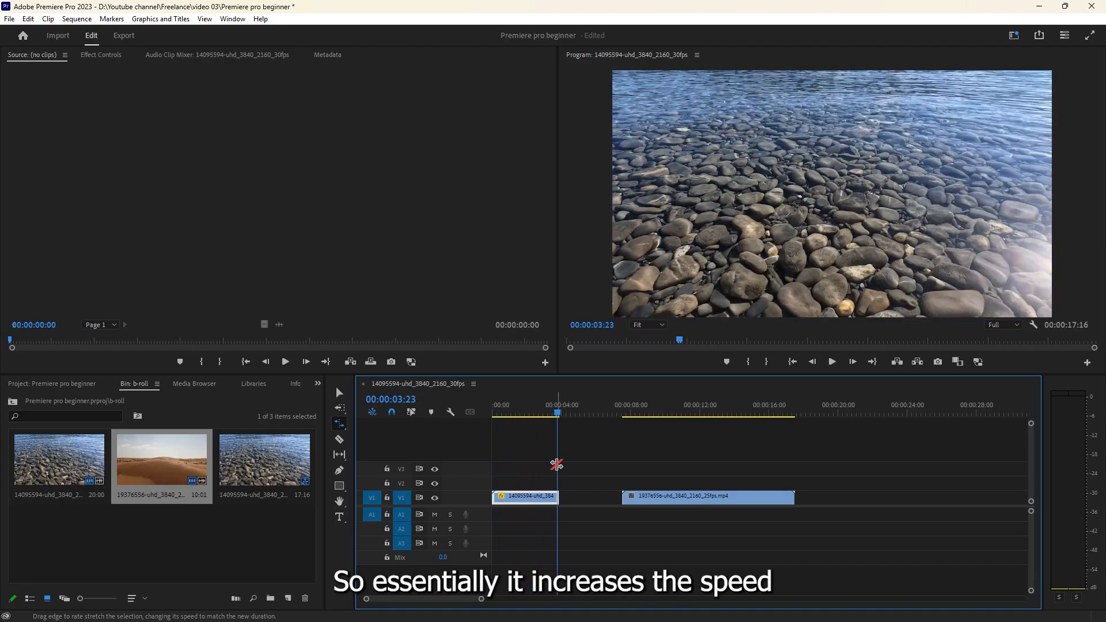
pyautogui.moveTo(559, 410)
pyautogui.mouseDown()
pyautogui.moveTo(524, 420)
pyautogui.moveTo(541, 424)
pyautogui.mouseUp()
pyautogui.moveTo(557, 500); pyautogui.dragTo(624, 501)
# Step: Slow the desert clip to about 60% speed by rate-stretching its end to about 00:00:24:05, and play it
pyautogui.moveTo(794, 499); pyautogui.dragTo(908, 498)
pyautogui.click(668, 416)
pyautogui.press('space')
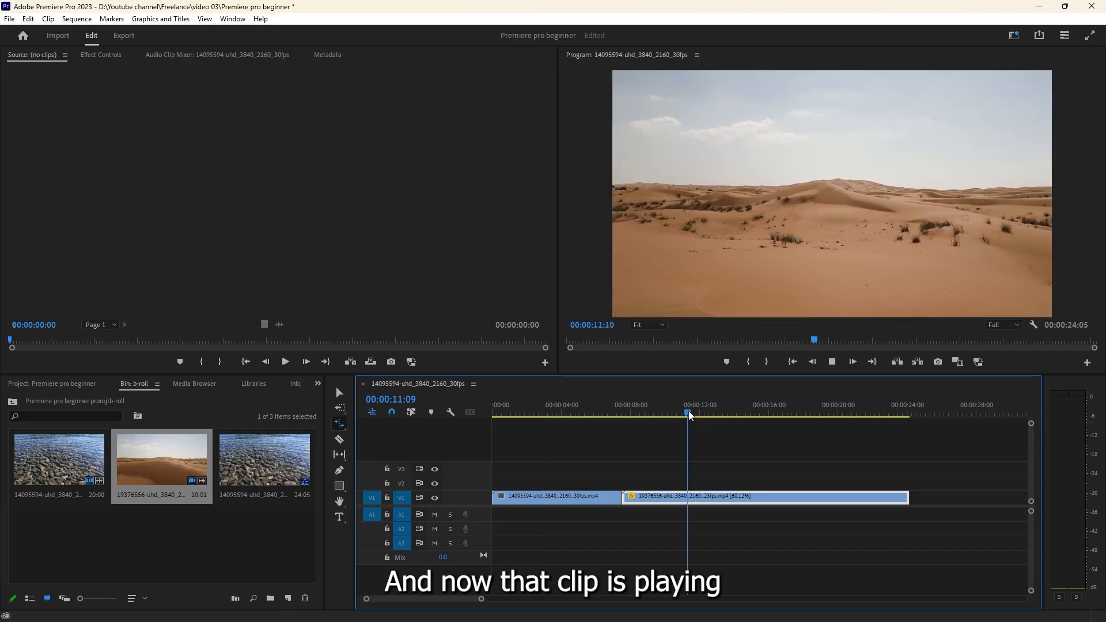
# Step: Stop playback and undo the desert clip's slow-down
pyautogui.press('space')
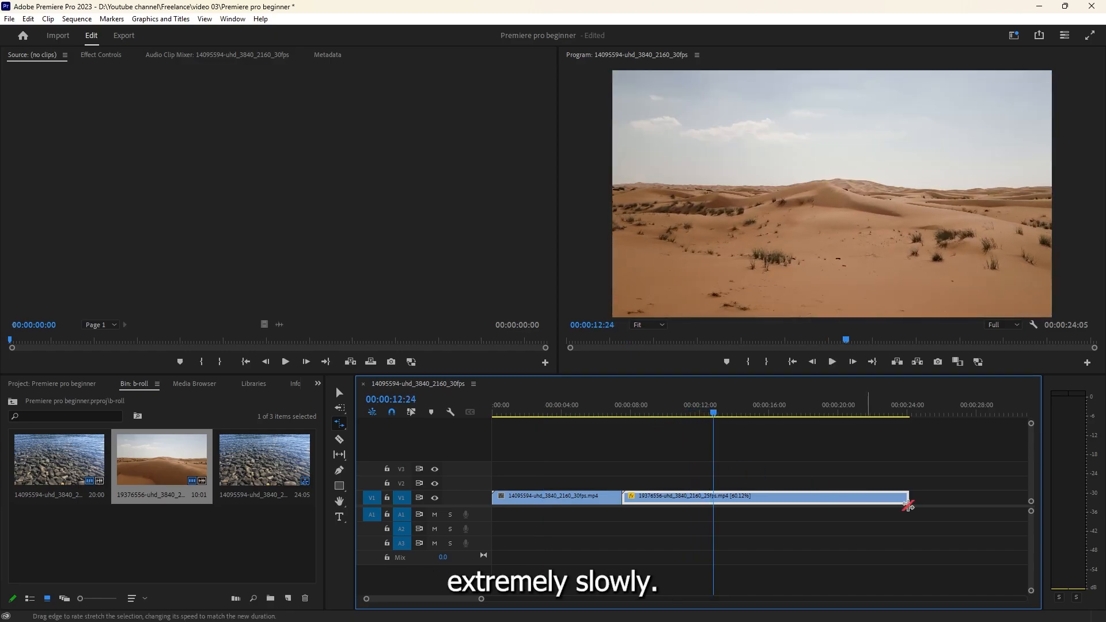
pyautogui.hotkey('ctrl', 'z')
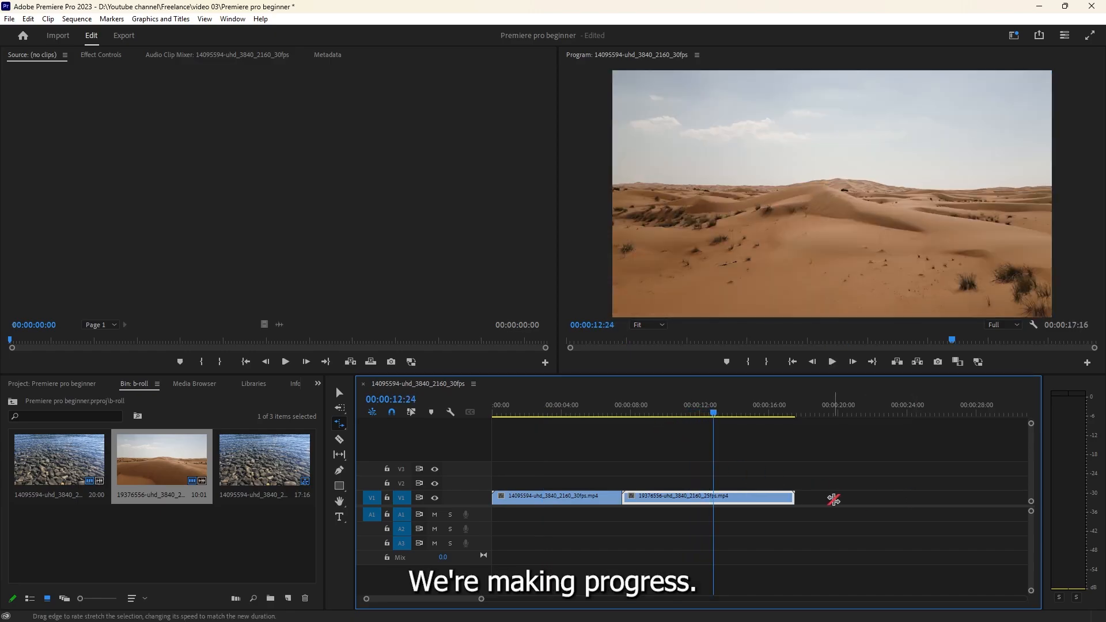
pyautogui.press('-')
# Step: Split the desert clip at about 10, 12 and 15 seconds and the water clip at about 4 seconds with the Razor tool
pyautogui.click(339, 424)
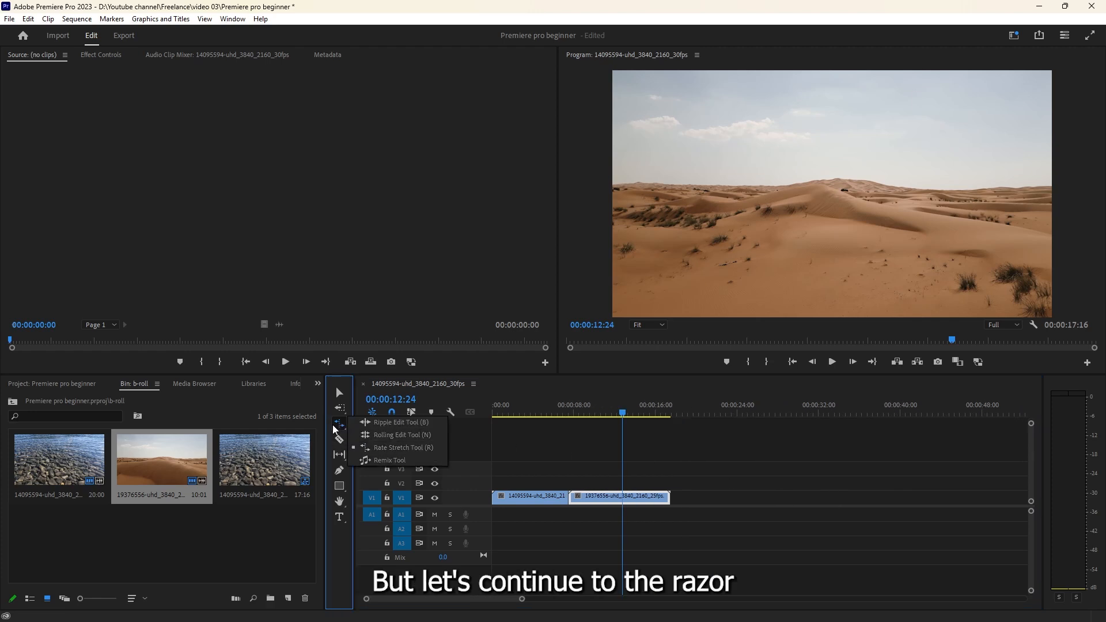
pyautogui.click(339, 440)
pyautogui.press('=')
pyautogui.click(608, 497)
pyautogui.click(647, 497)
pyautogui.click(690, 497)
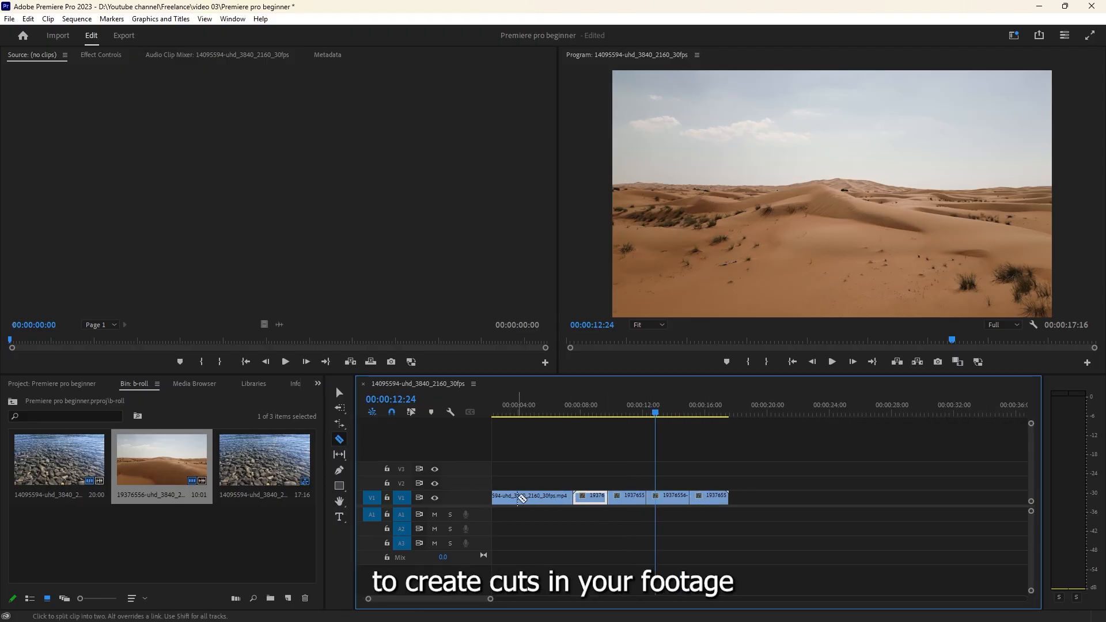
pyautogui.click(518, 498)
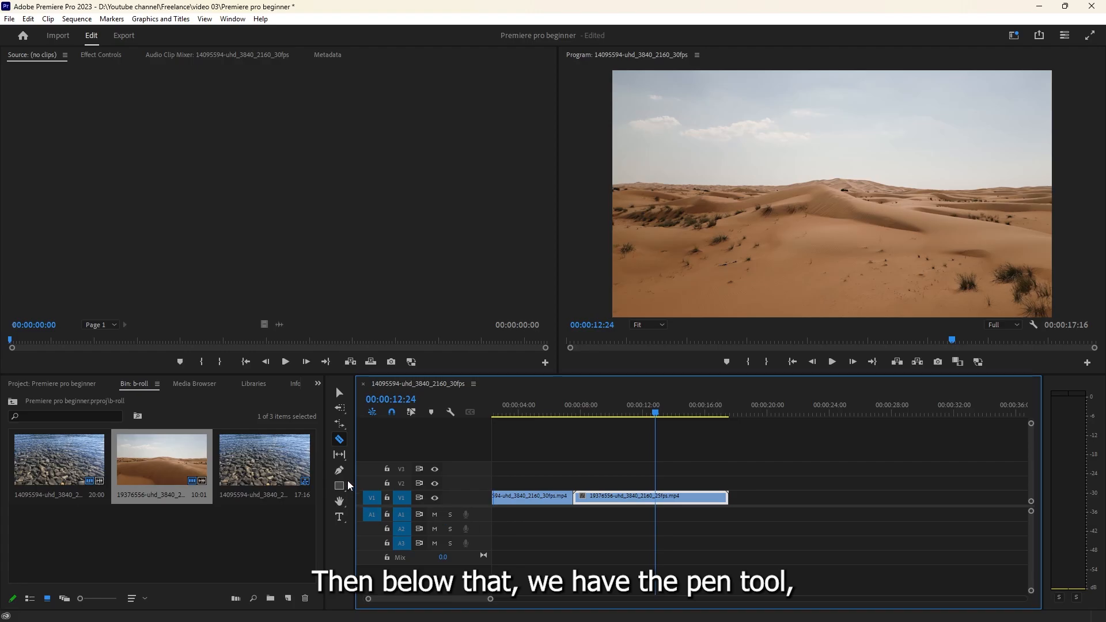
# Step: Draw a closed, curved freeform shape over the dunes with the Pen tool, and delete its graphic layer from V2
pyautogui.click(339, 471)
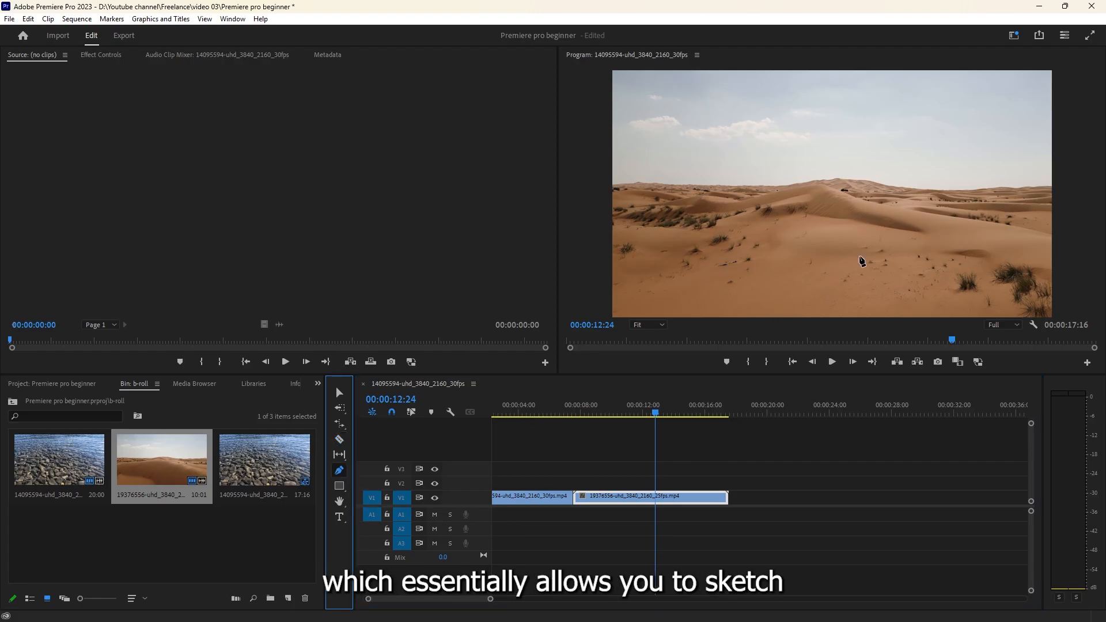
pyautogui.moveTo(860, 255); pyautogui.dragTo(844, 231)
pyautogui.moveTo(753, 247); pyautogui.dragTo(722, 254)
pyautogui.moveTo(714, 190); pyautogui.dragTo(749, 177)
pyautogui.moveTo(838, 173); pyautogui.dragTo(906, 193)
pyautogui.moveTo(934, 226); pyautogui.dragTo(903, 251)
pyautogui.click(862, 256)
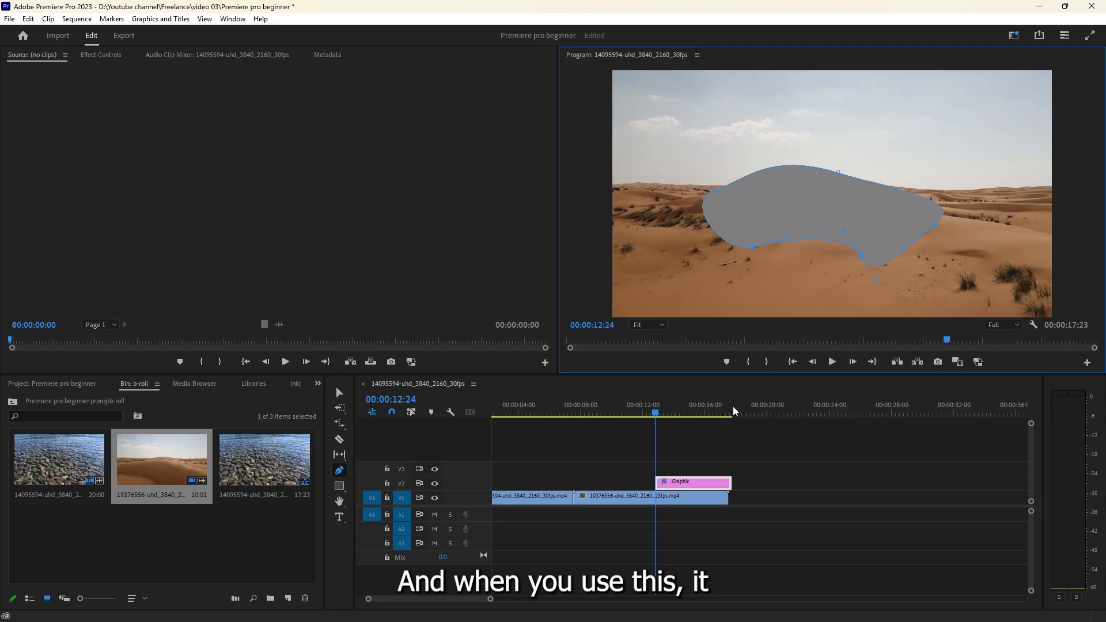
pyautogui.click(692, 483)
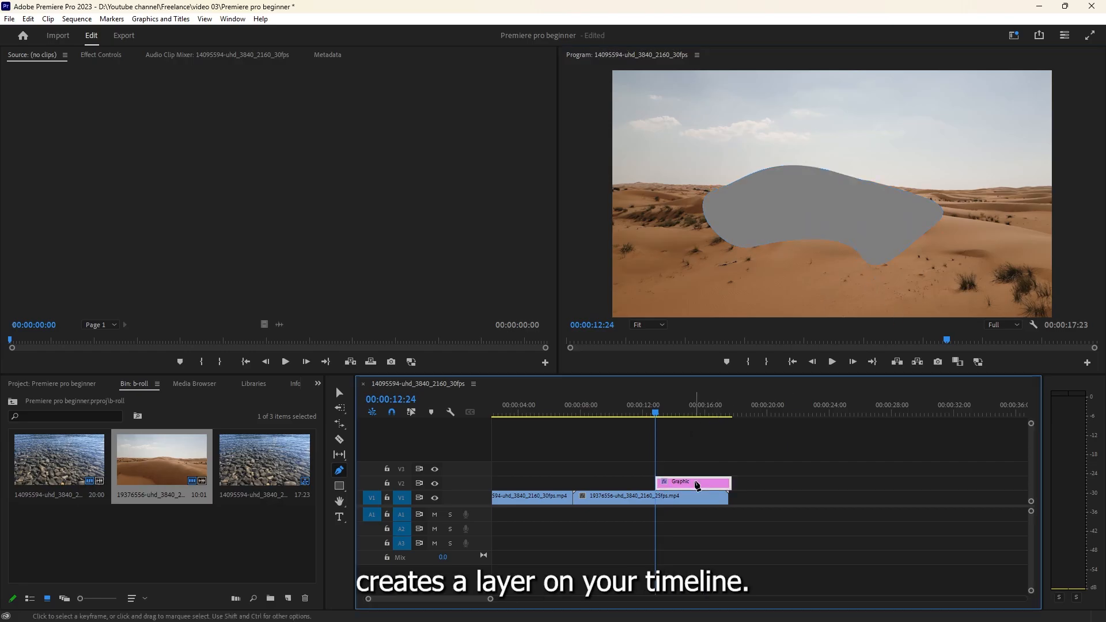
pyautogui.press('Delete')
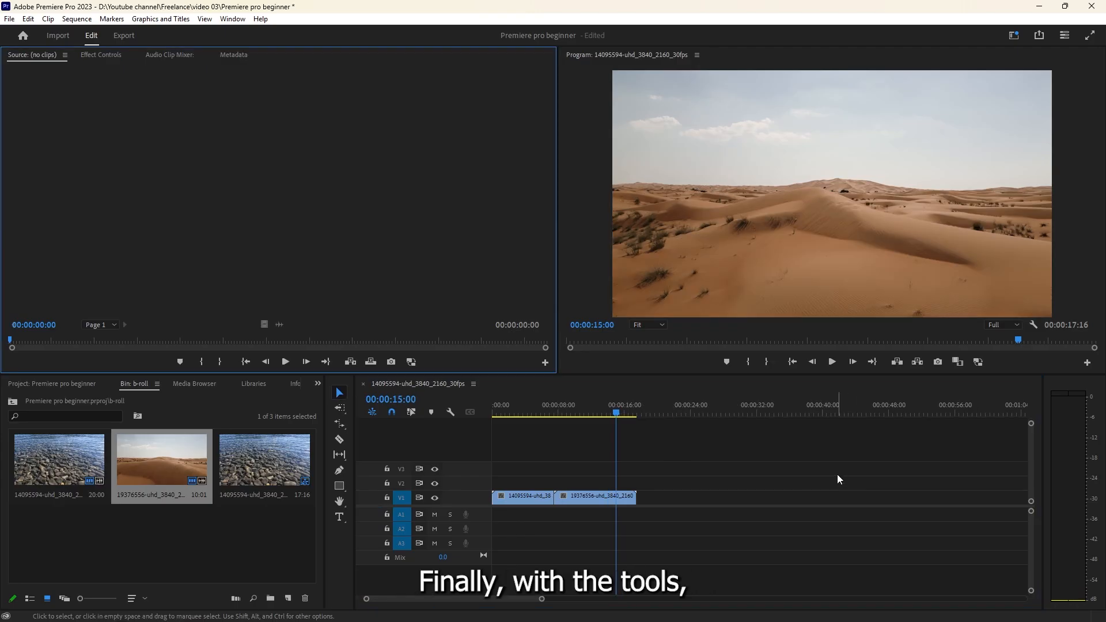
# Step: Add the text "Desert" over the dunes at 00:00:15:00 and move it closer to the middle of the frame
pyautogui.click(338, 522)
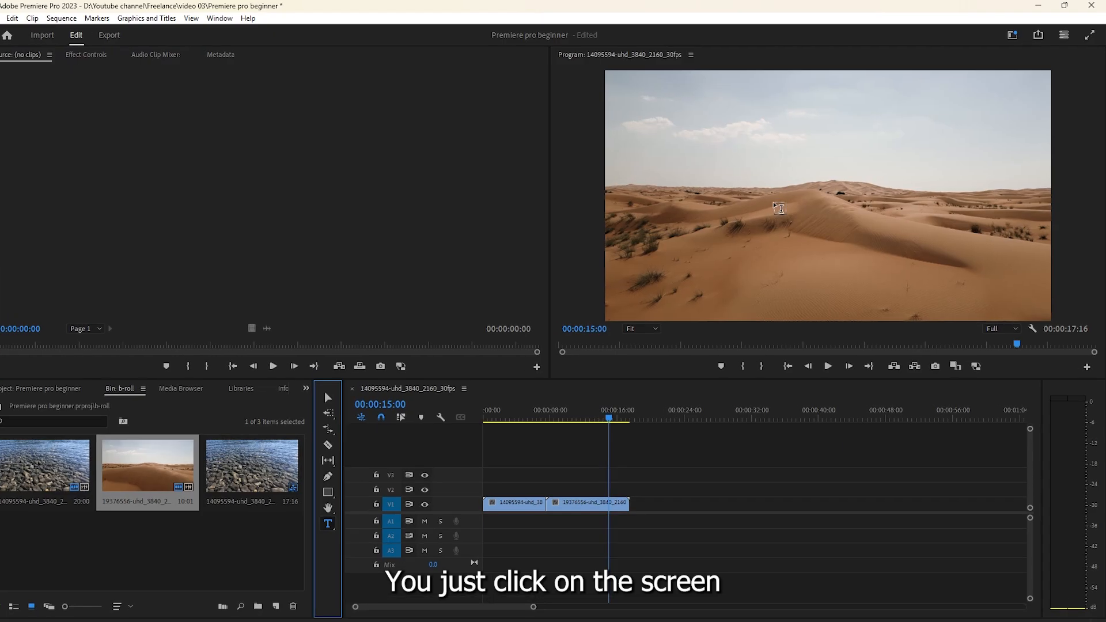
pyautogui.click(804, 203)
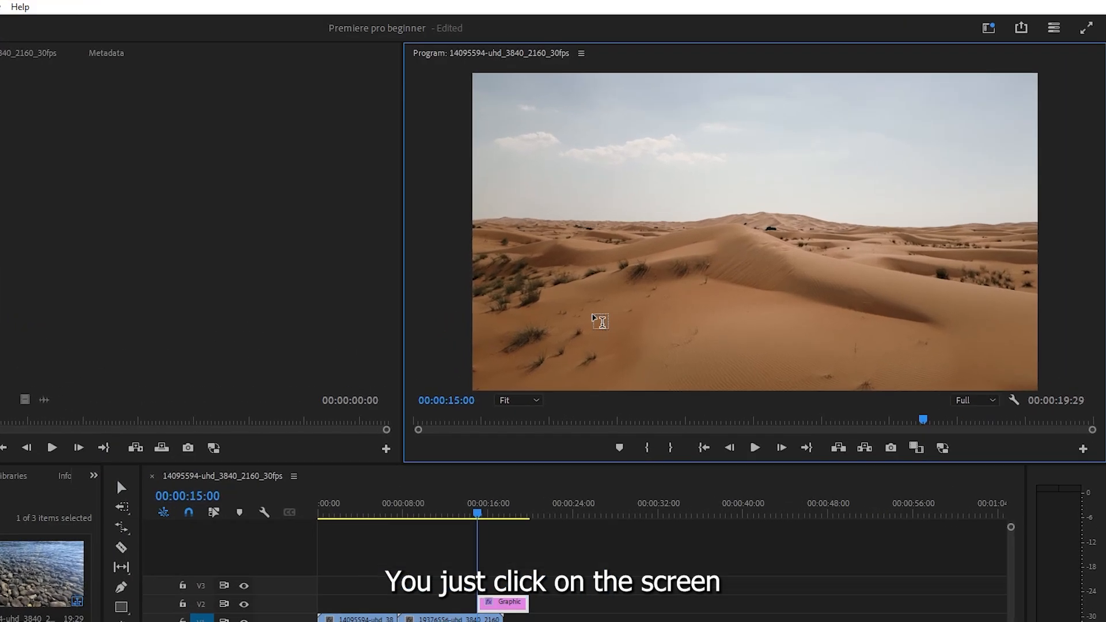
pyautogui.write('D')
pyautogui.write('esert')
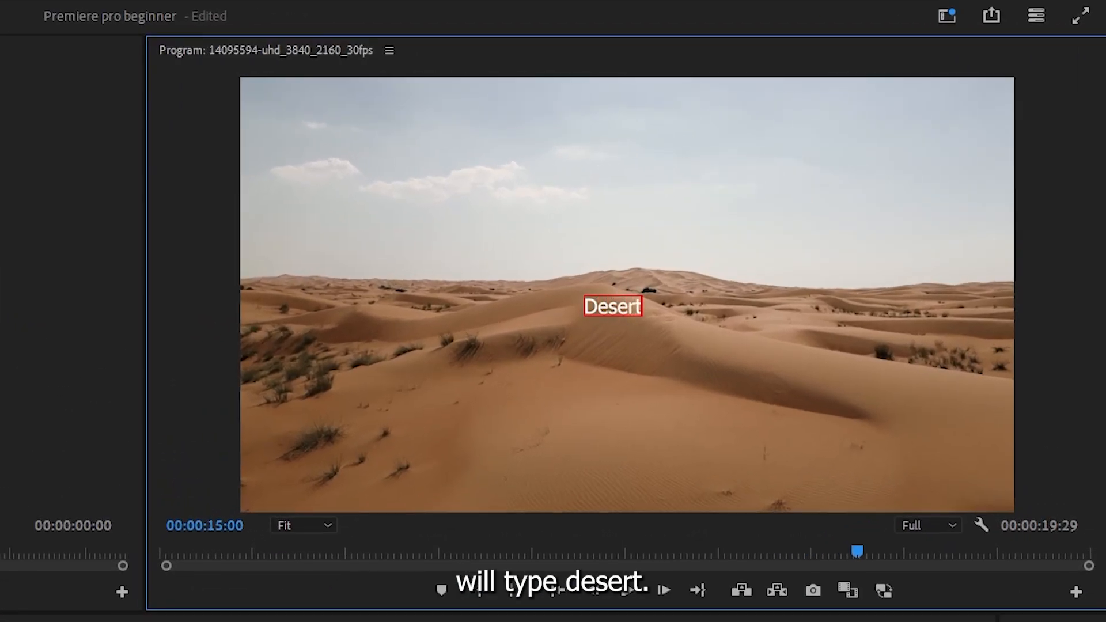
pyautogui.click(633, 620)
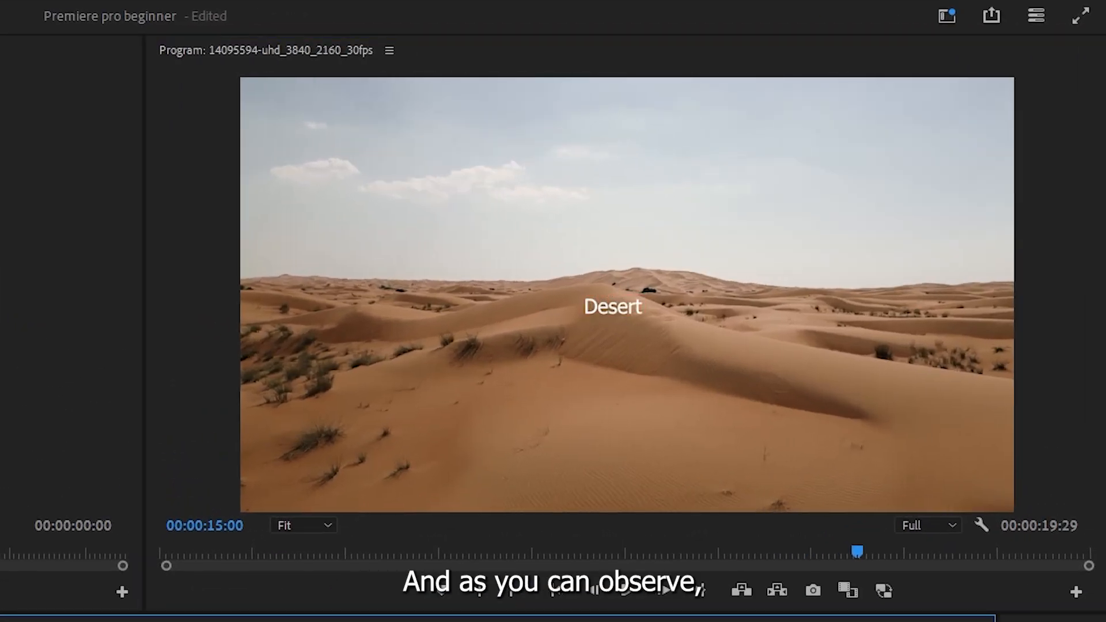
pyautogui.moveTo(599, 316); pyautogui.dragTo(637, 295)
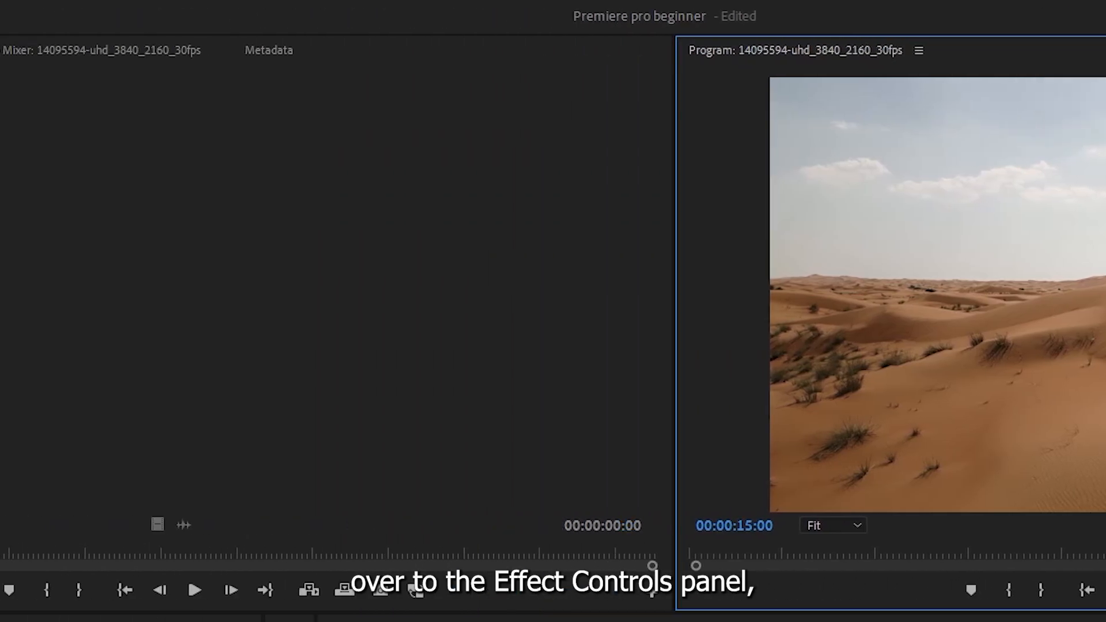
# Step: Set the Desert text's font to Franklin Gothic Demi in the effect controls
pyautogui.click(204, 49)
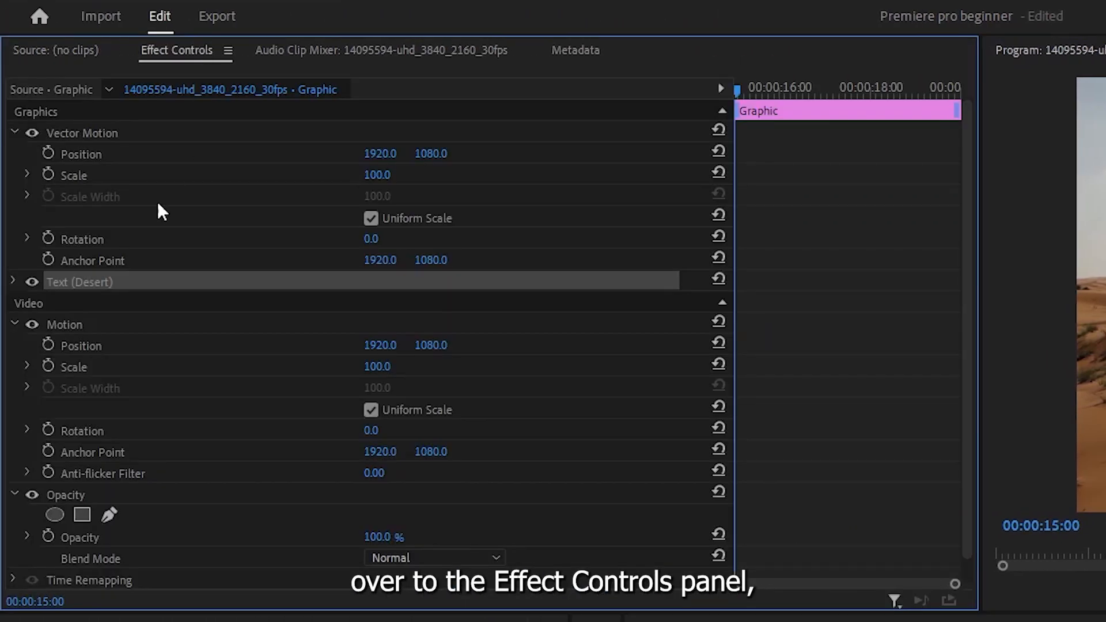
pyautogui.click(13, 281)
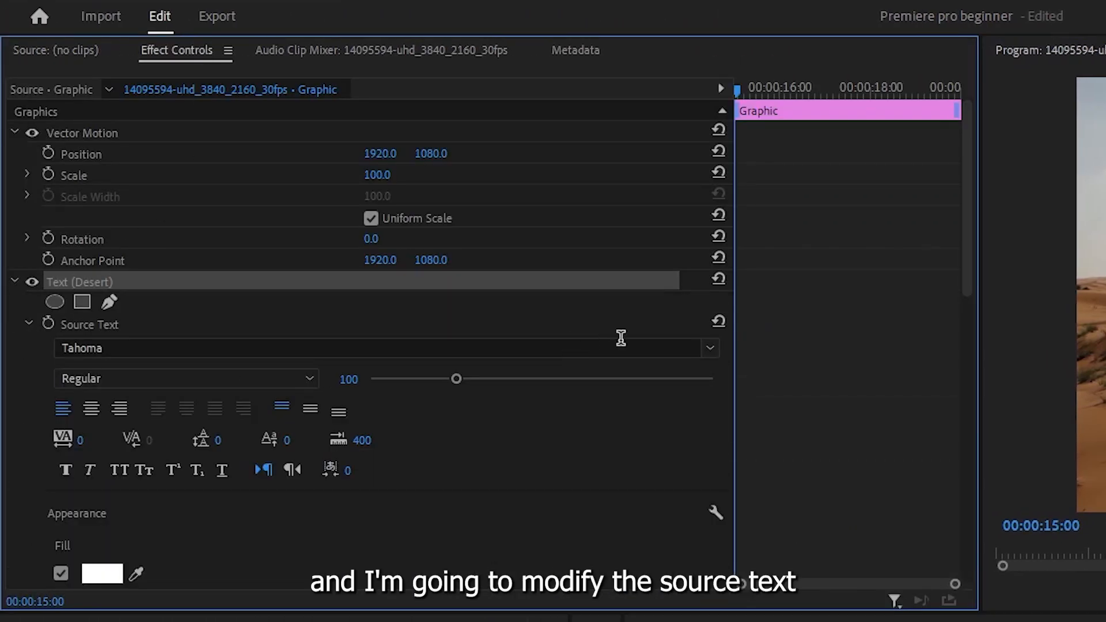
pyautogui.click(658, 347)
pyautogui.write('Franklin Gothic Demi')
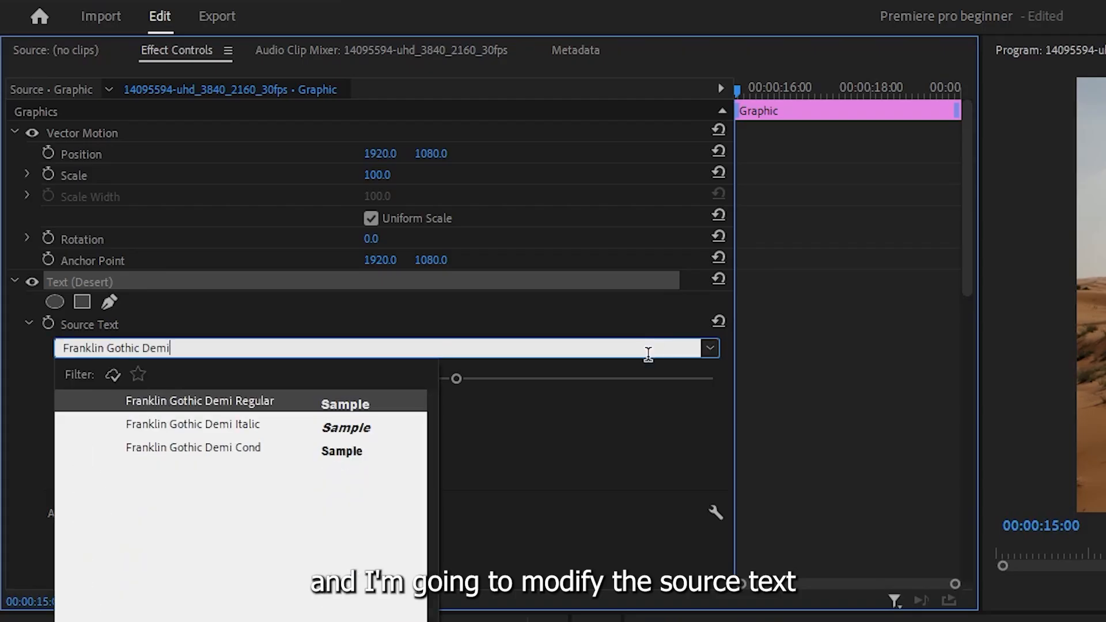
pyautogui.press('Return')
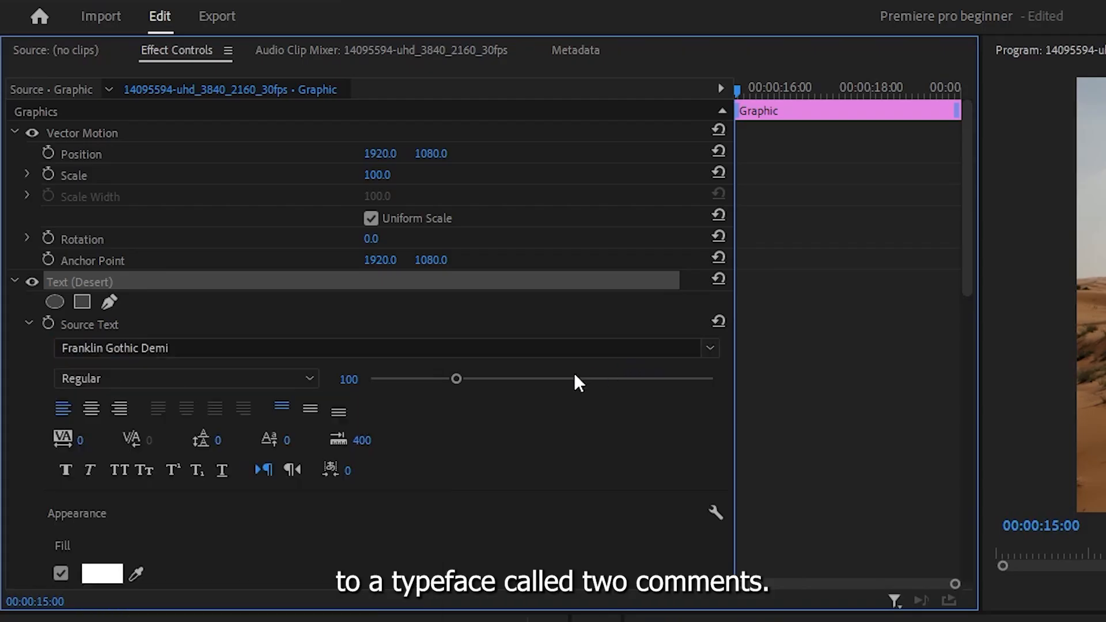
# Step: Set the Desert graphic's Vector Motion scale to 331 and its font style to Italic
pyautogui.scroll(-1, 403, 188)
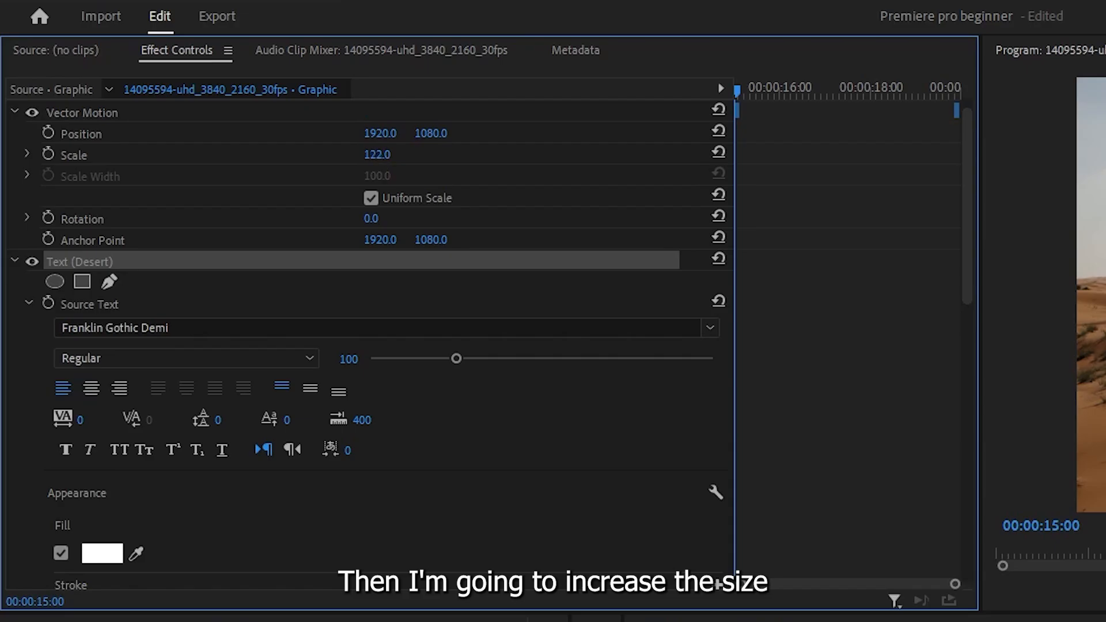
pyautogui.moveTo(378, 155); pyautogui.dragTo(434, 154)
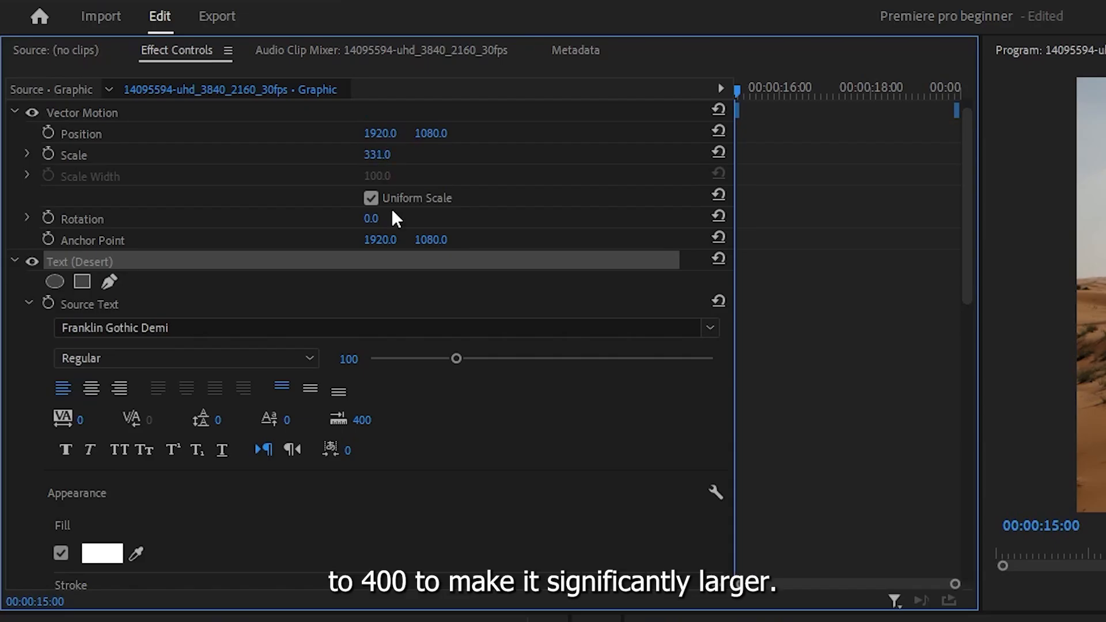
pyautogui.click(216, 357)
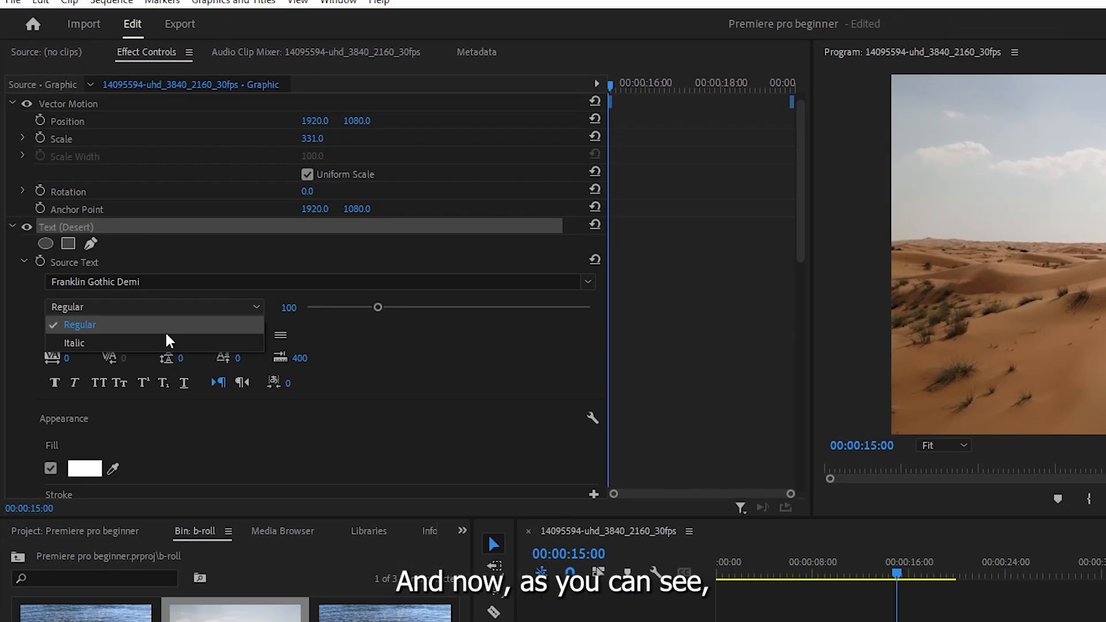
pyautogui.click(194, 398)
# Step: Nudge the Desert text slightly to centre it in the frame
pyautogui.scroll(-3, 161, 328)
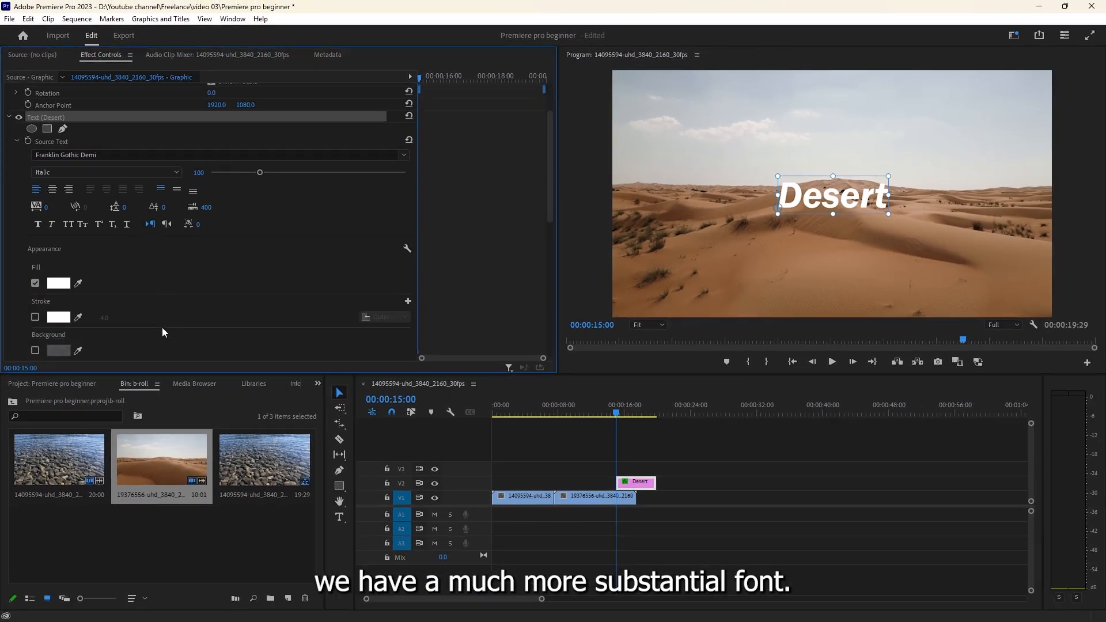
pyautogui.scroll(-1, 138, 299)
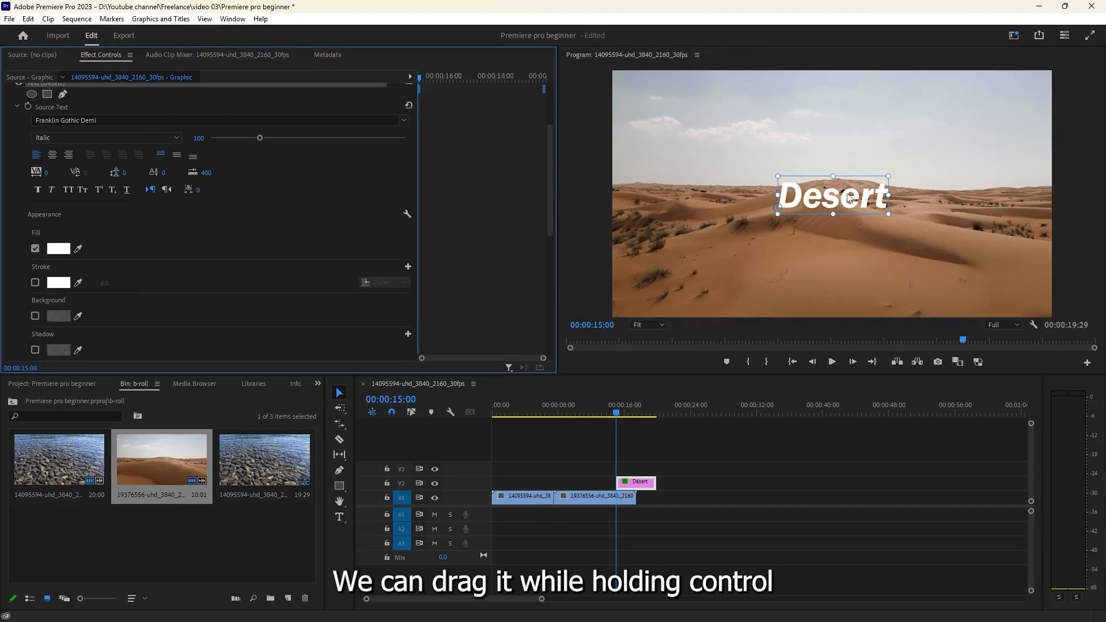
pyautogui.moveTo(850, 199)
pyautogui.mouseDown()
pyautogui.moveTo(838, 207)
pyautogui.moveTo(849, 197)
pyautogui.mouseUp()
# Step: Give the Desert text an orange stroke, trying pink first, and enable its shadow
pyautogui.scroll(-1, 245, 267)
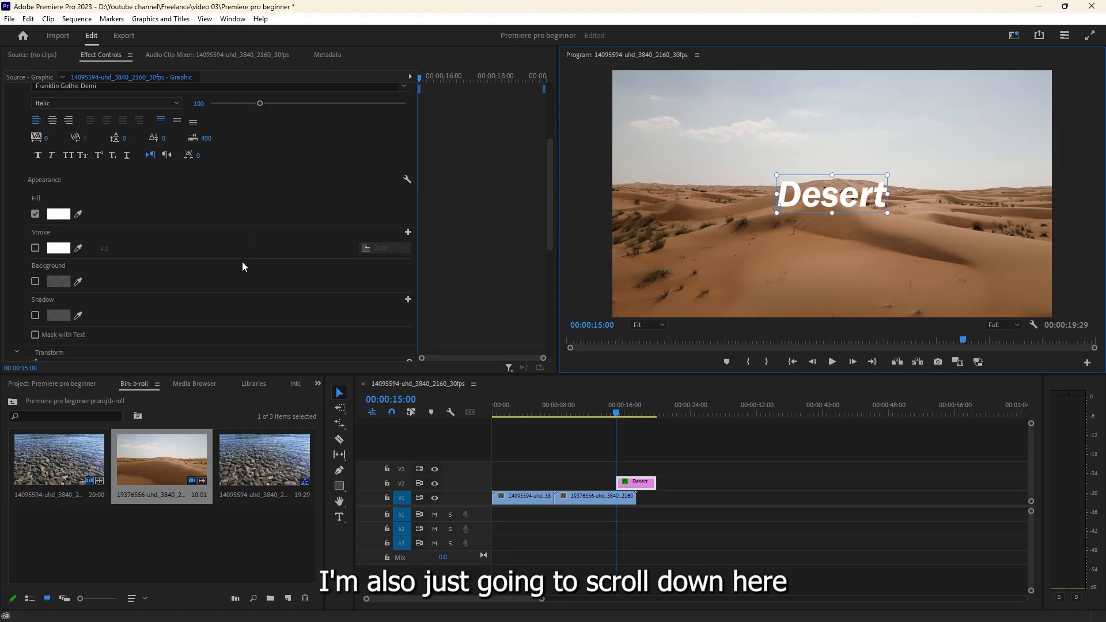
pyautogui.click(35, 248)
pyautogui.click(58, 248)
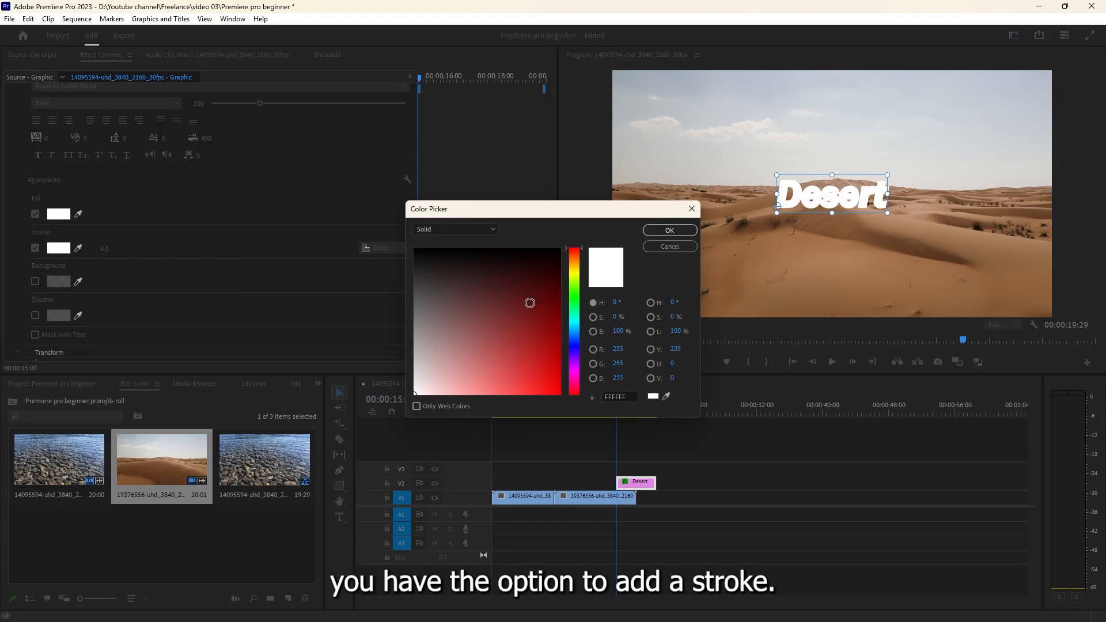
pyautogui.click(574, 372)
pyautogui.click(559, 394)
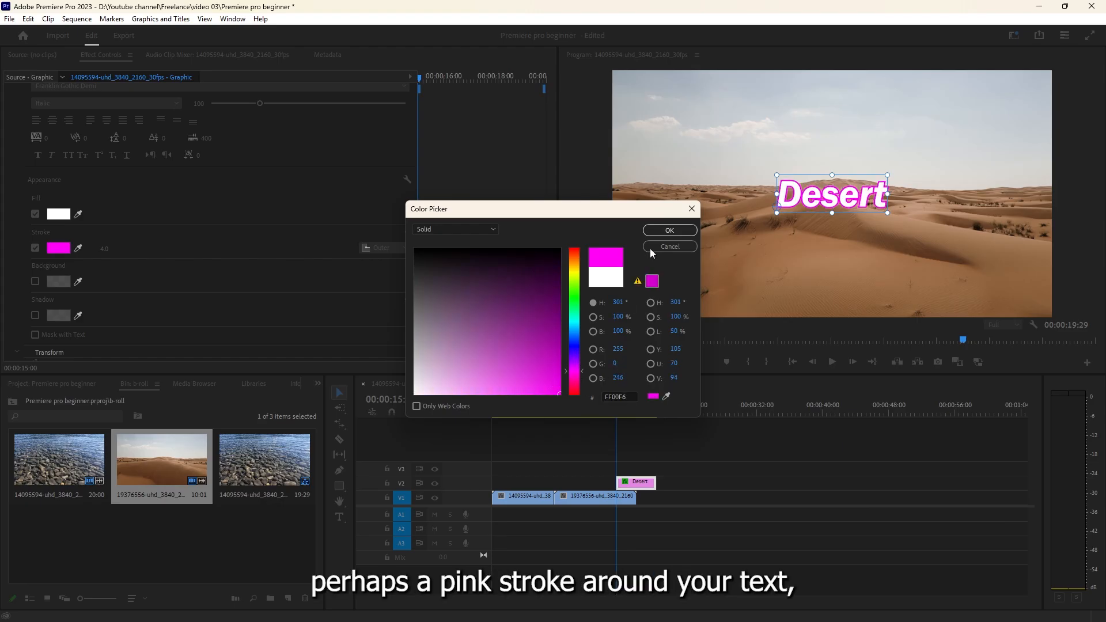
pyautogui.click(575, 260)
pyautogui.click(669, 229)
pyautogui.click(35, 315)
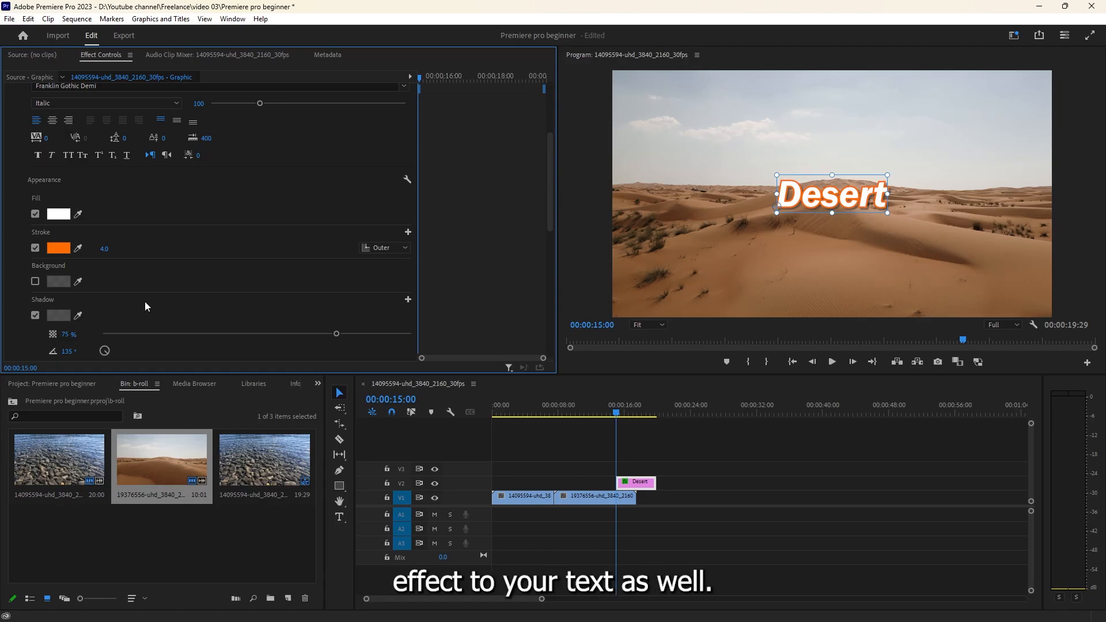
pyautogui.scroll(-4, 153, 305)
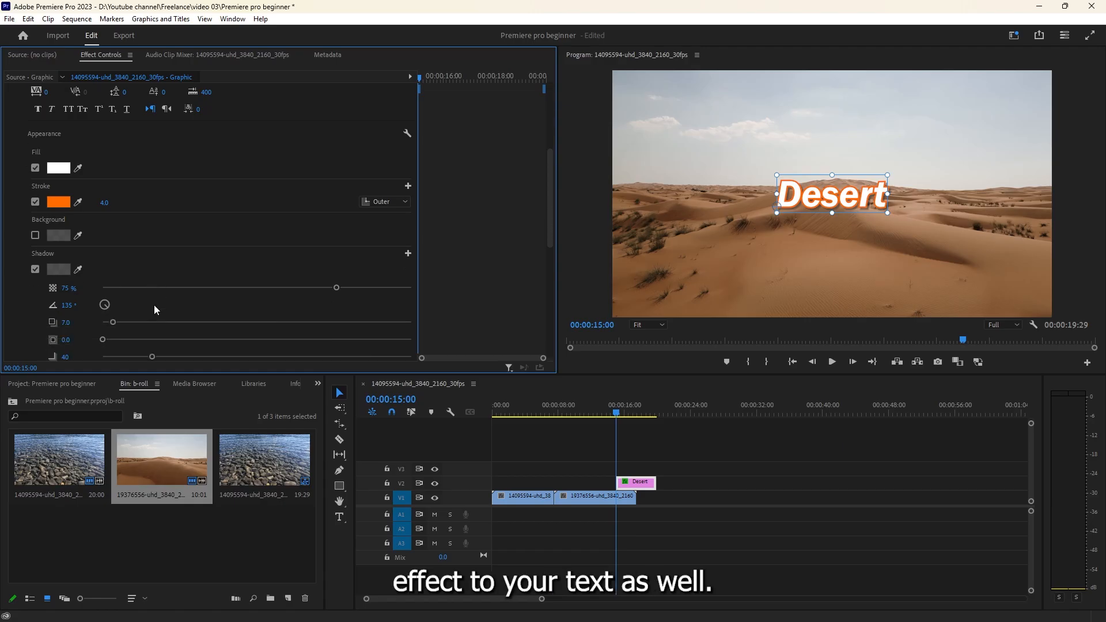
# Step: Apply the Cross Dissolve video transition to the start of the Desert text layer on V2, and select the transition
pyautogui.click(632, 464)
pyautogui.click(625, 482)
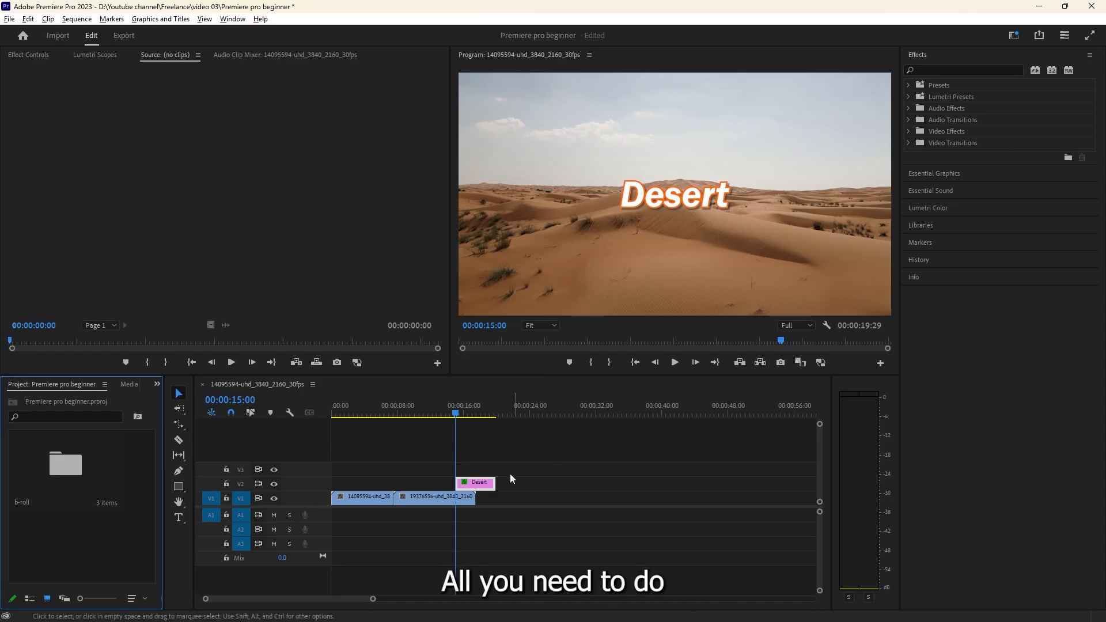
pyautogui.scroll(3, 510, 472)
pyautogui.hscroll(-3, 461, 479)
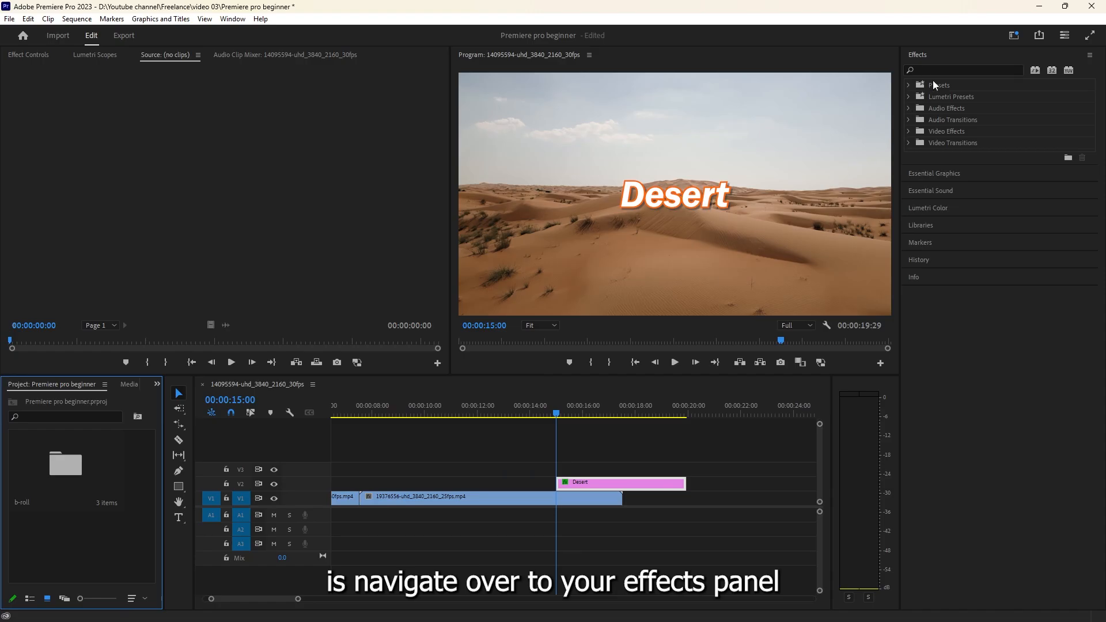
pyautogui.hotkey('shift', '7')
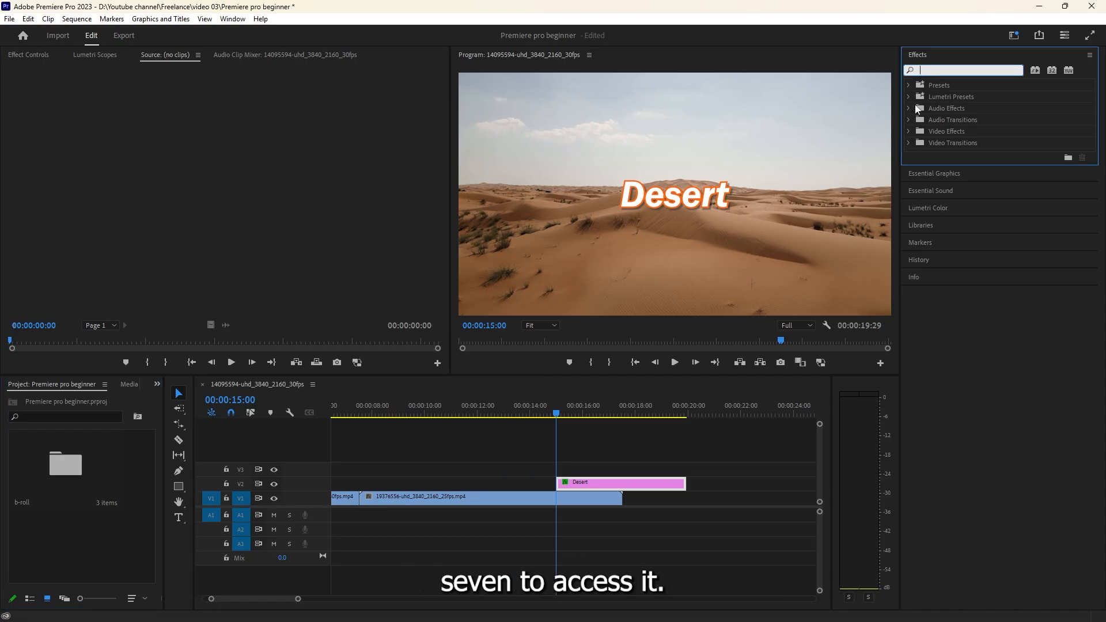
pyautogui.click(908, 143)
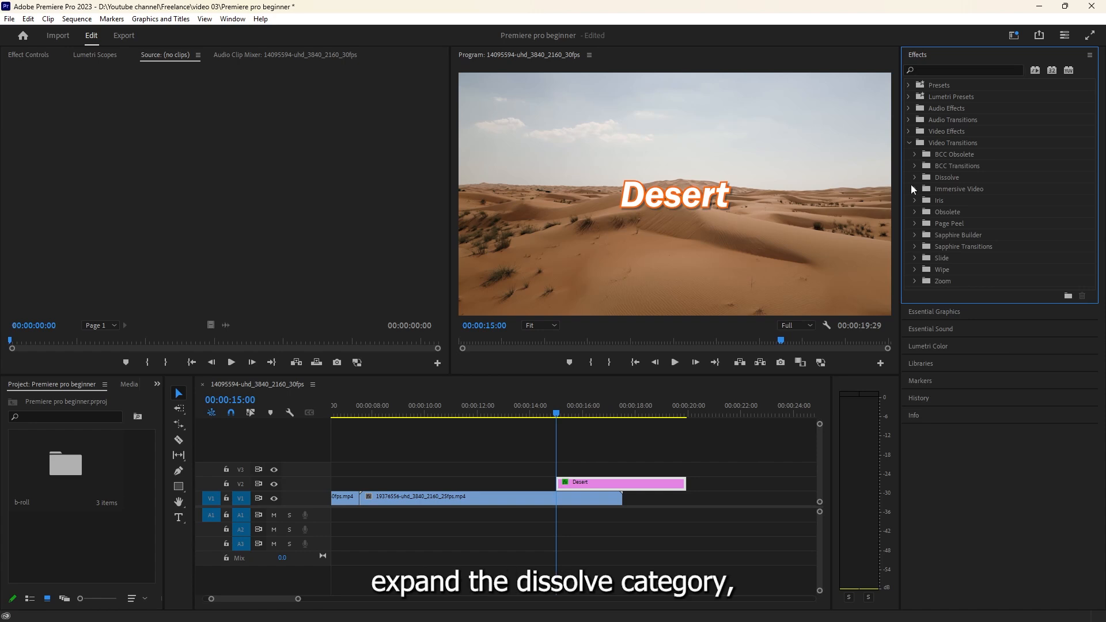
pyautogui.click(914, 178)
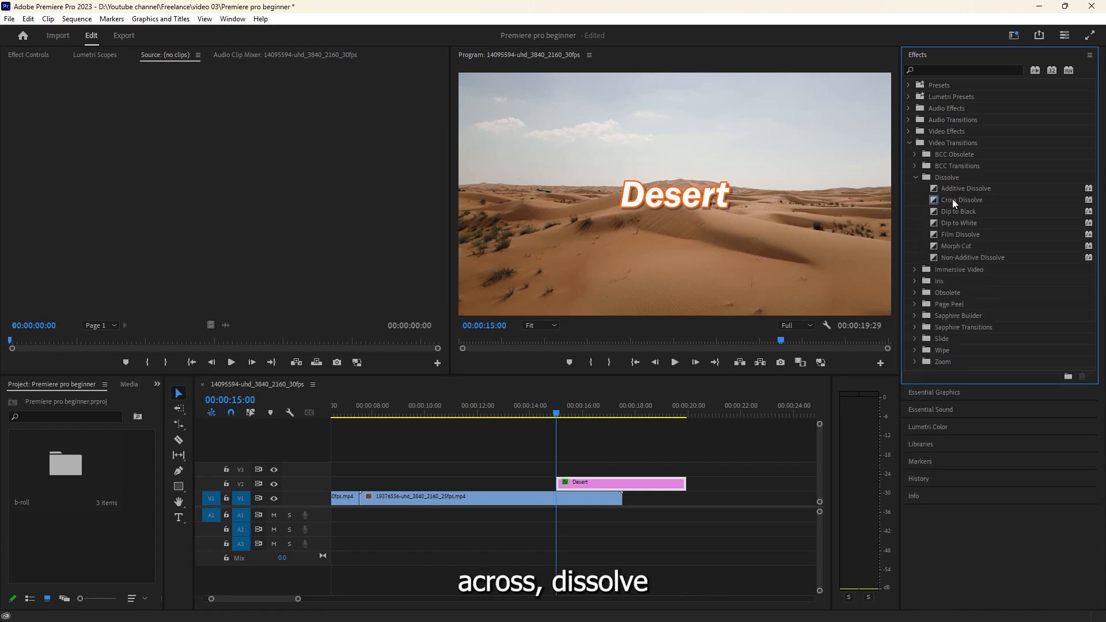
pyautogui.moveTo(961, 200); pyautogui.dragTo(571, 487)
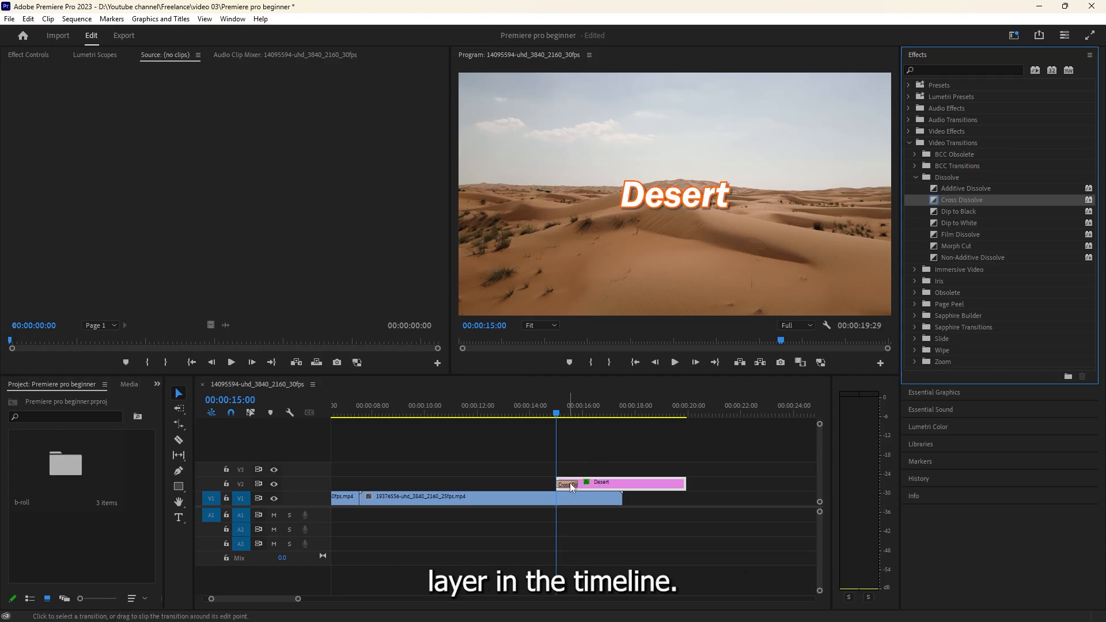
pyautogui.click(571, 486)
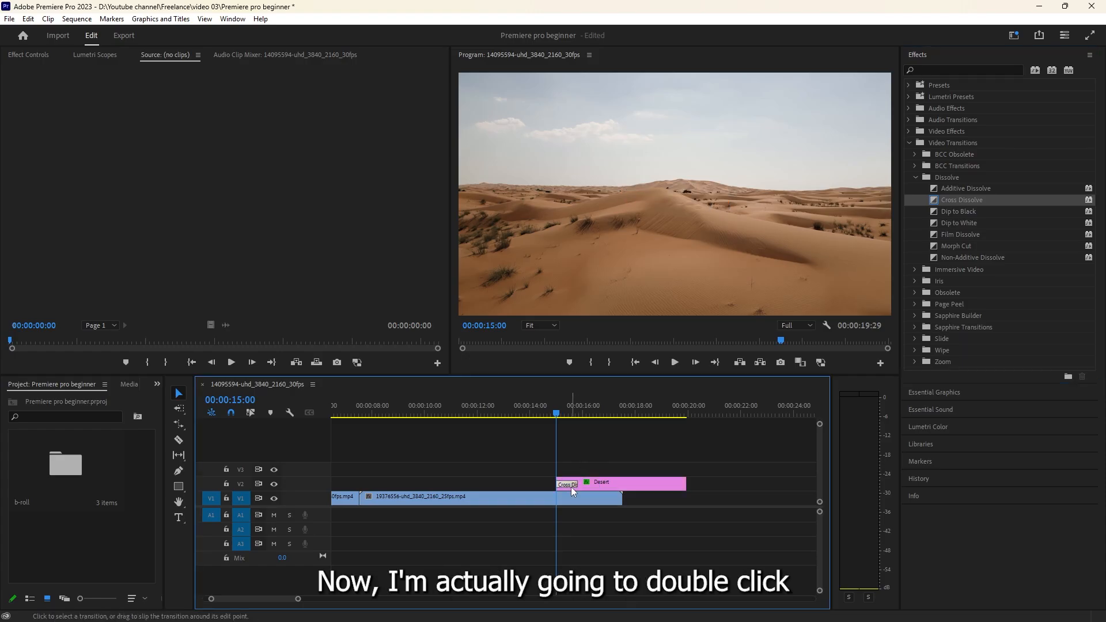
# Step: Extend the Cross Dissolve at the start of the Desert title to about 2 seconds and play back the fade-in
pyautogui.doubleClick(569, 485)
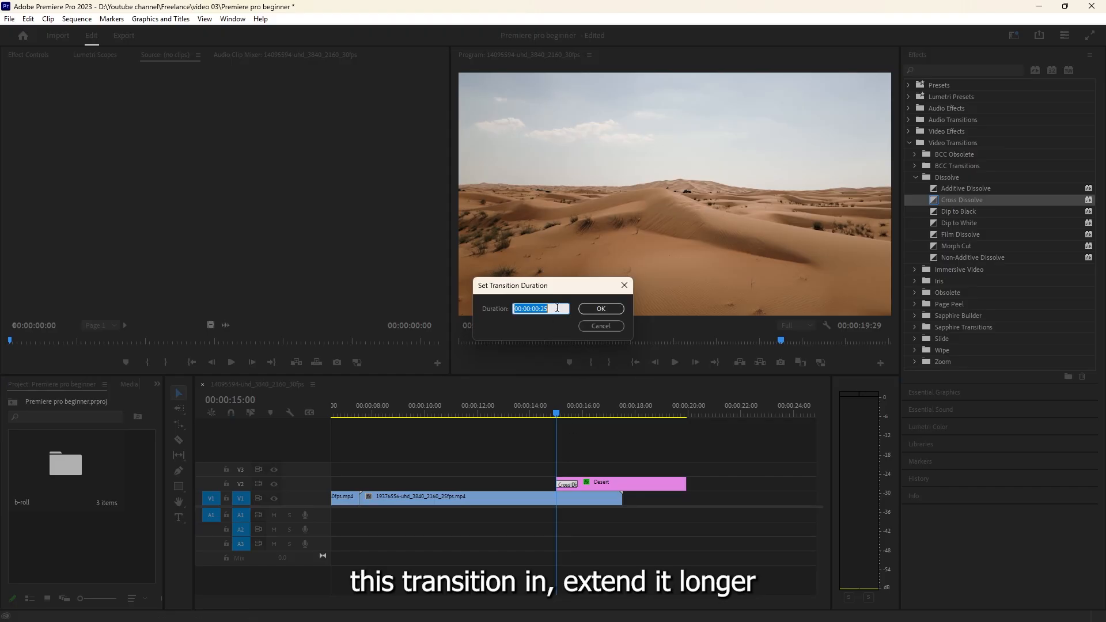
pyautogui.click(600, 309)
pyautogui.moveTo(577, 484); pyautogui.dragTo(616, 484)
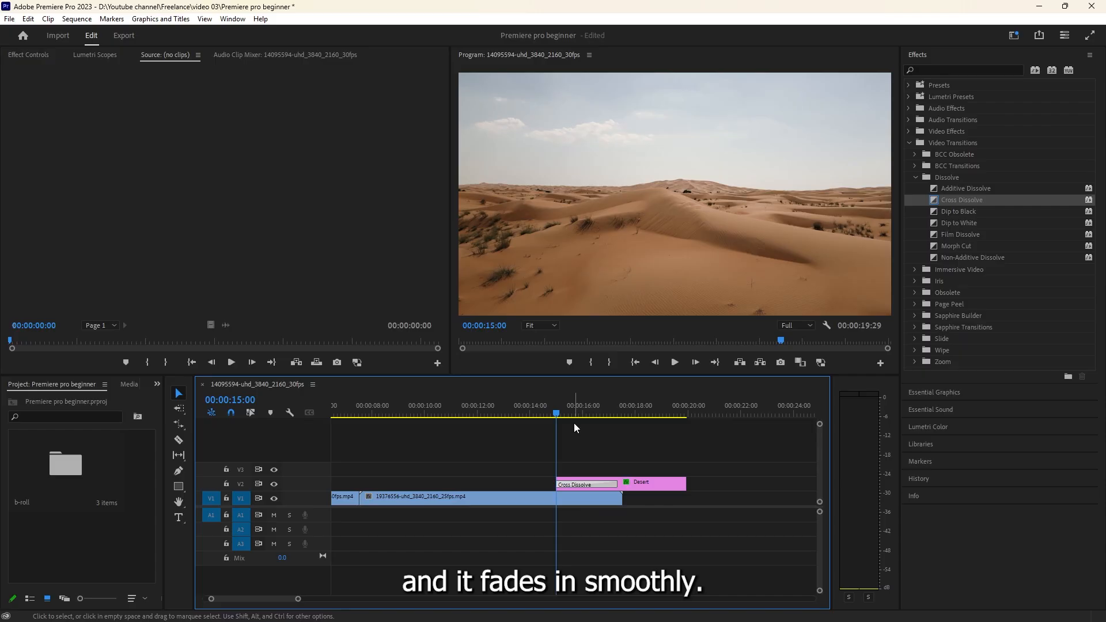
pyautogui.press('space')
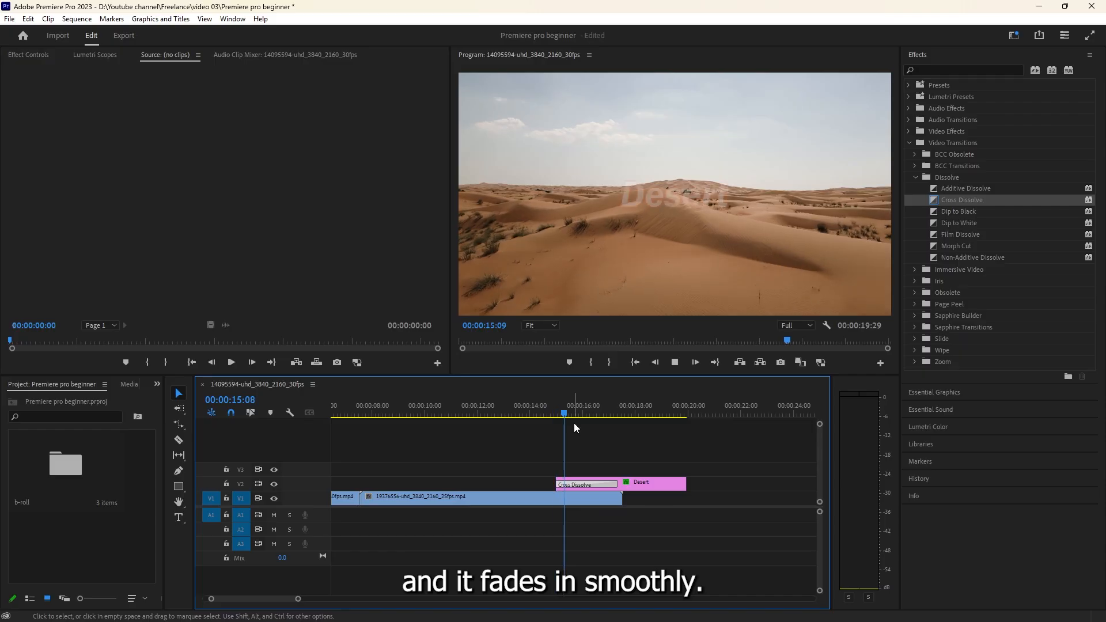
pyautogui.scroll(-3, 577, 459)
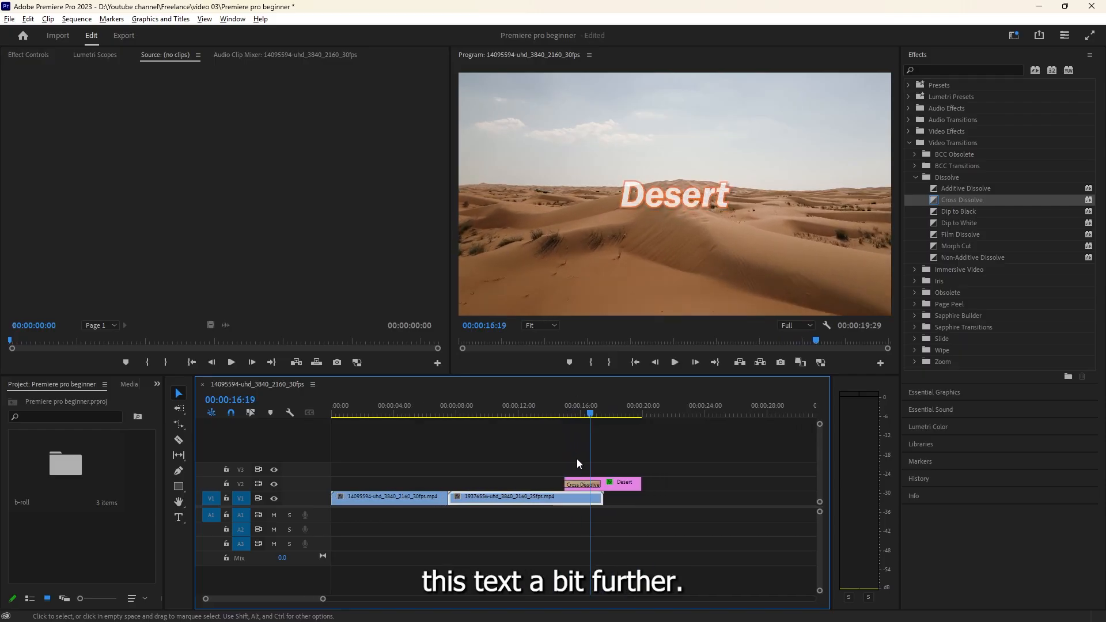
pyautogui.scroll(-1, 578, 476)
pyautogui.moveTo(586, 484); pyautogui.dragTo(563, 483)
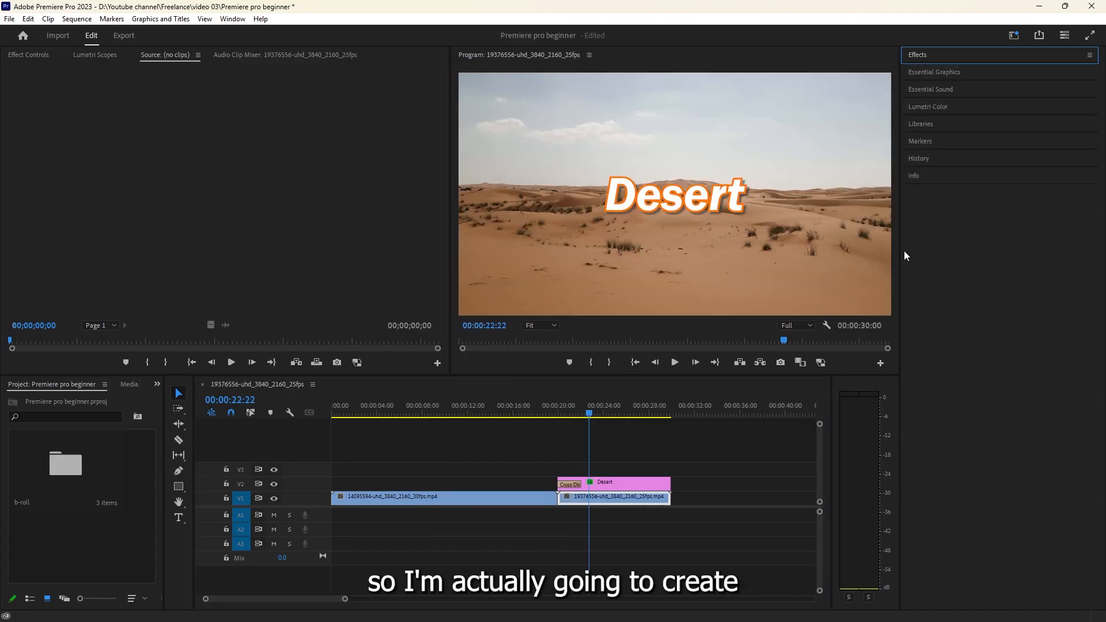
# Step: Enlarge the Program Monitor and the timeline by narrowing the effects panel group and the audio meters
pyautogui.moveTo(904, 256); pyautogui.dragTo(1055, 278)
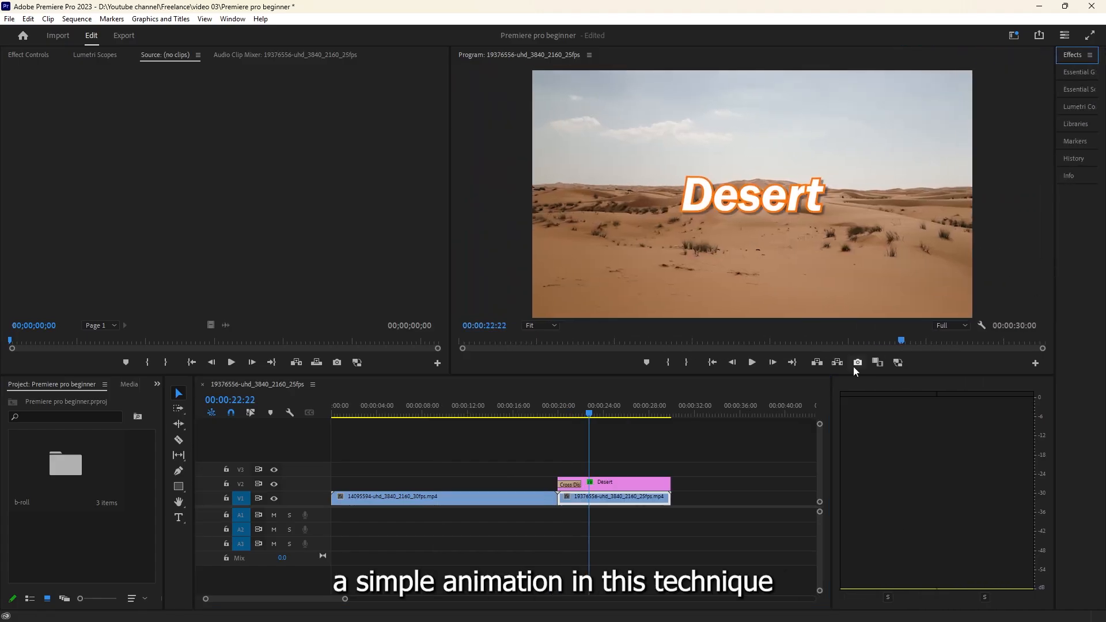
pyautogui.moveTo(832, 406); pyautogui.dragTo(1026, 407)
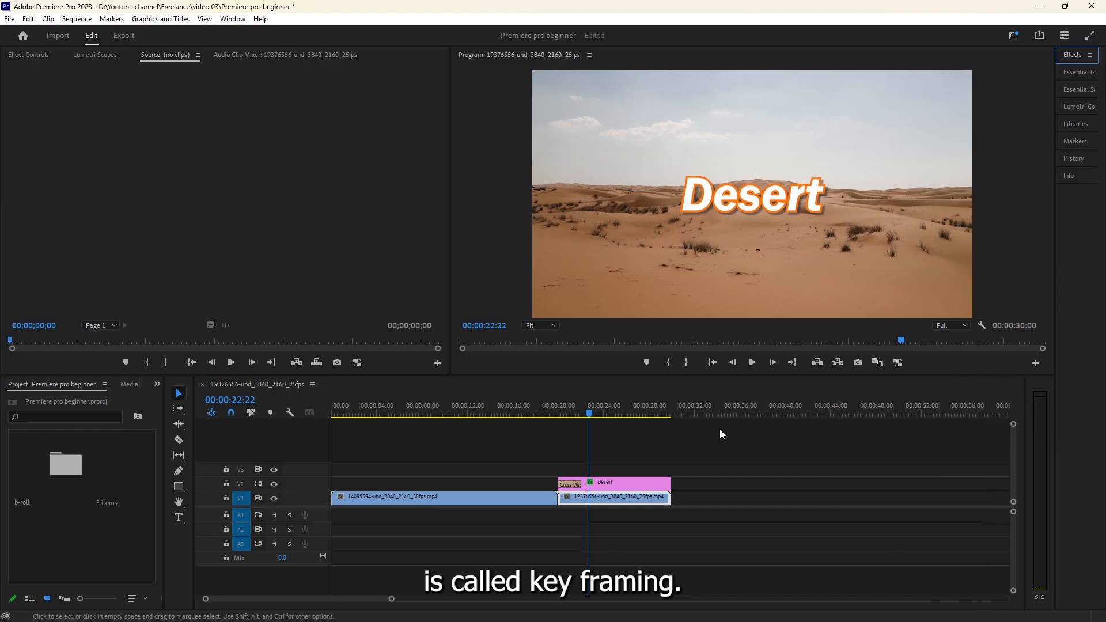
pyautogui.scroll(2, 602, 441)
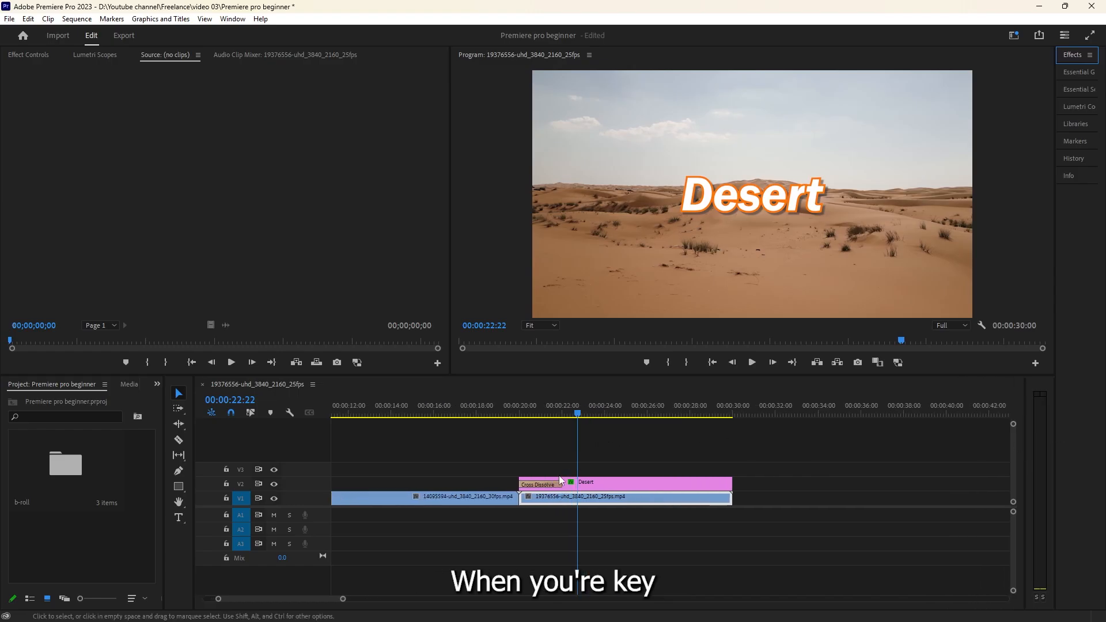
# Step: Turn on Scale keyframing in the Desert title's Vector Motion at the title's start, 00:00:20:00
pyautogui.click(594, 485)
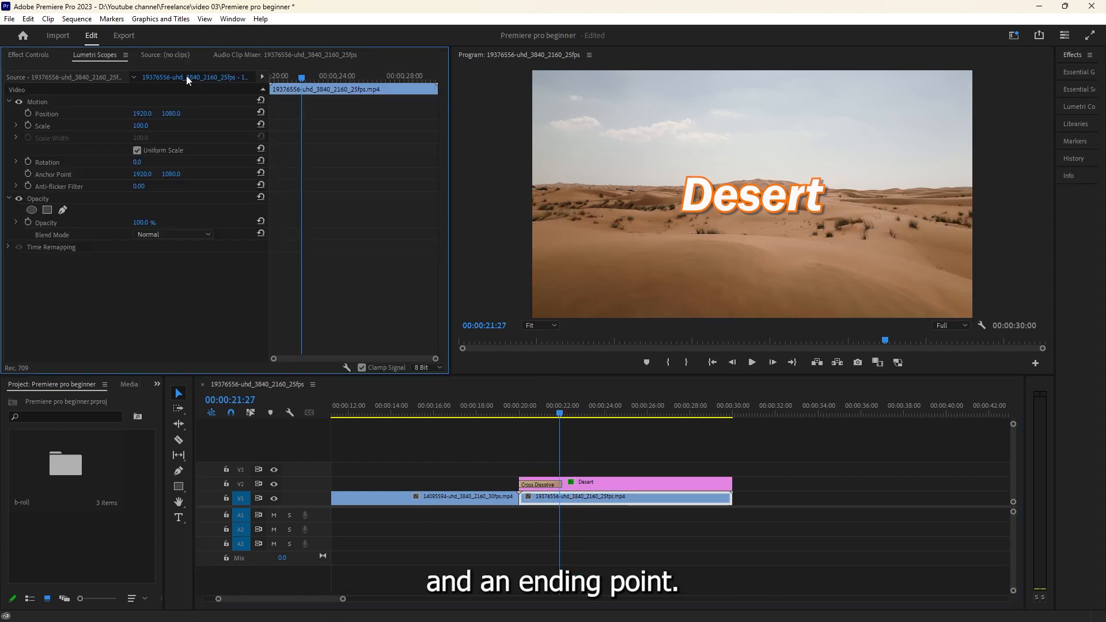
pyautogui.click(95, 55)
pyautogui.click(182, 56)
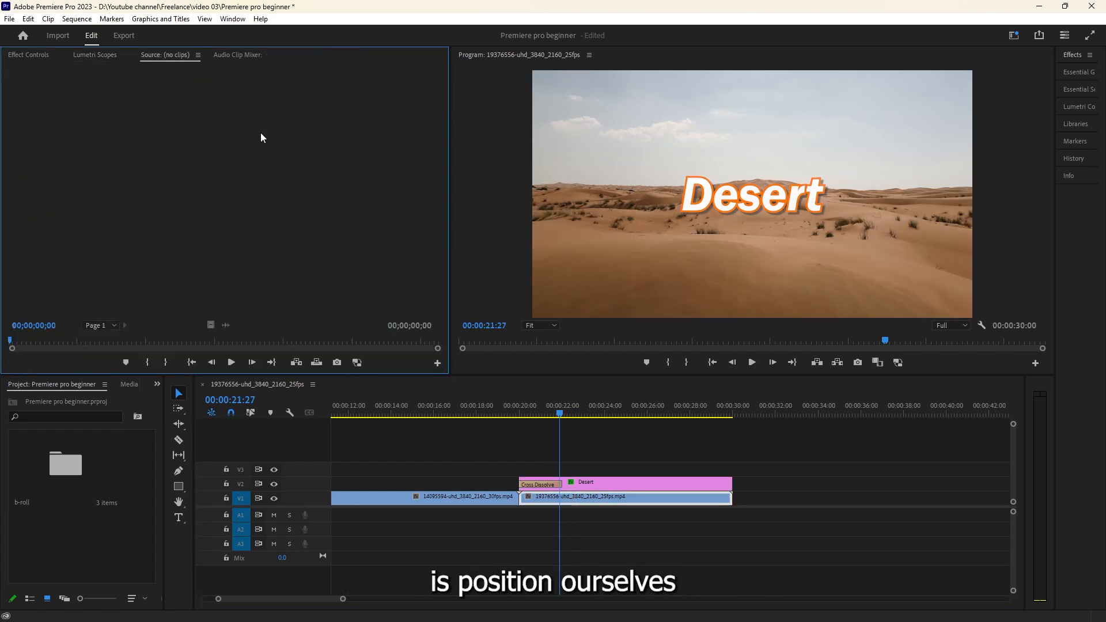
pyautogui.moveTo(557, 410); pyautogui.dragTo(522, 412)
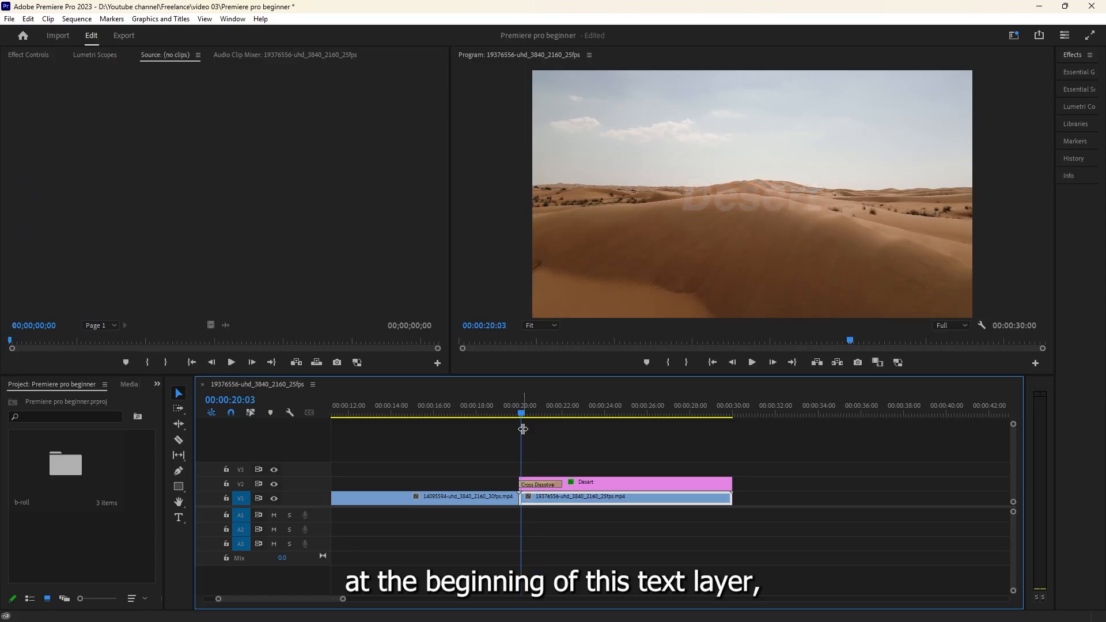
pyautogui.click(585, 487)
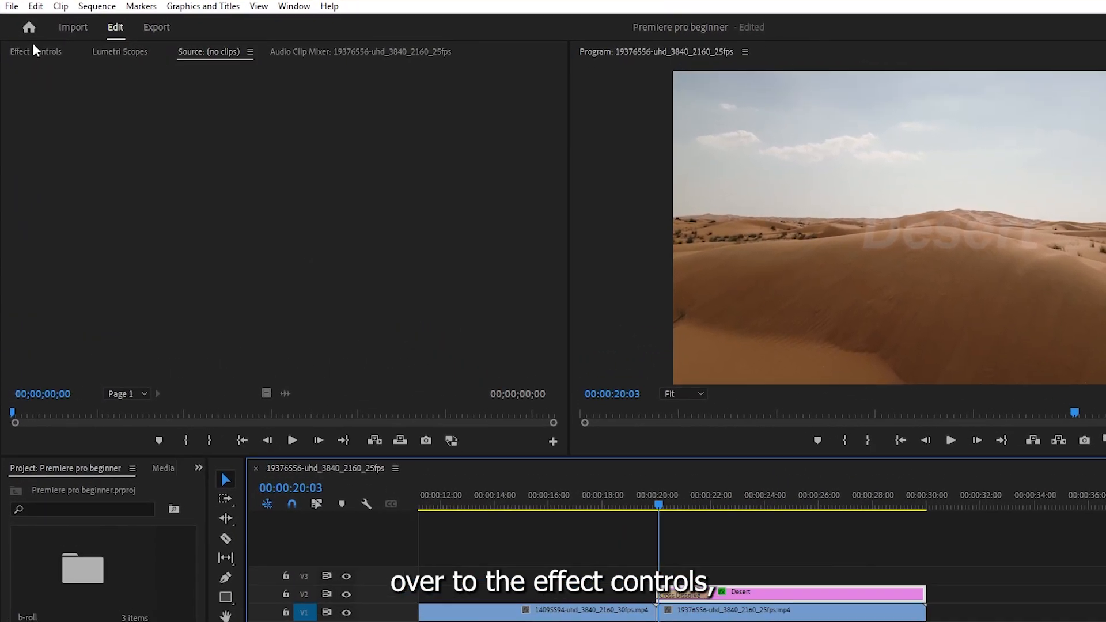
pyautogui.click(28, 55)
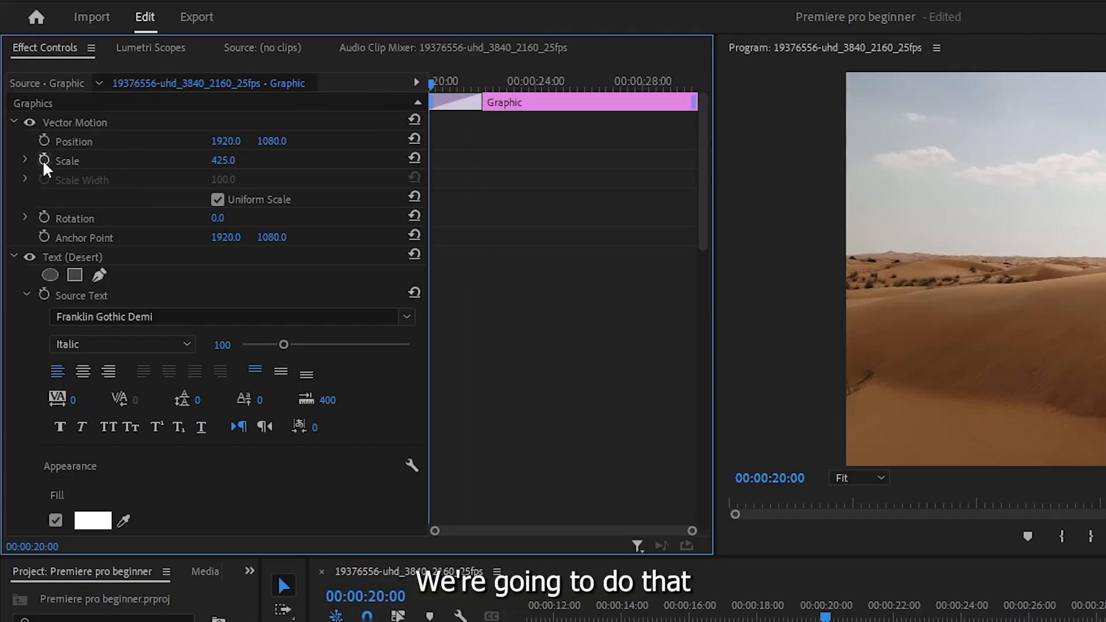
pyautogui.click(44, 160)
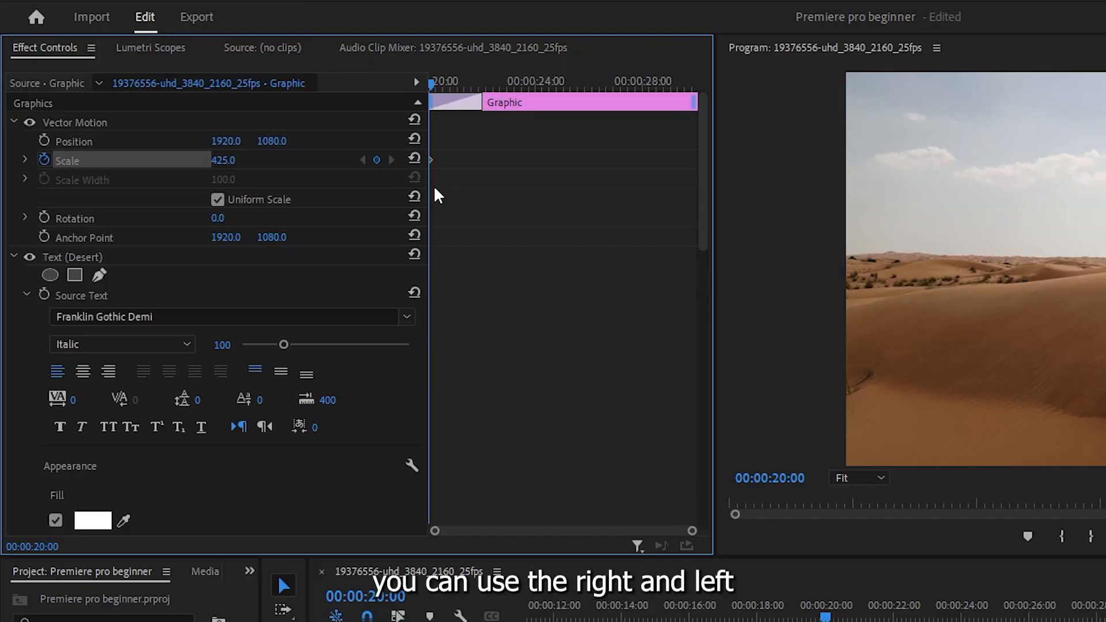
# Step: Set the Desert title's starting Scale keyframe at 00:00:20:00 to 50
pyautogui.press('Right')
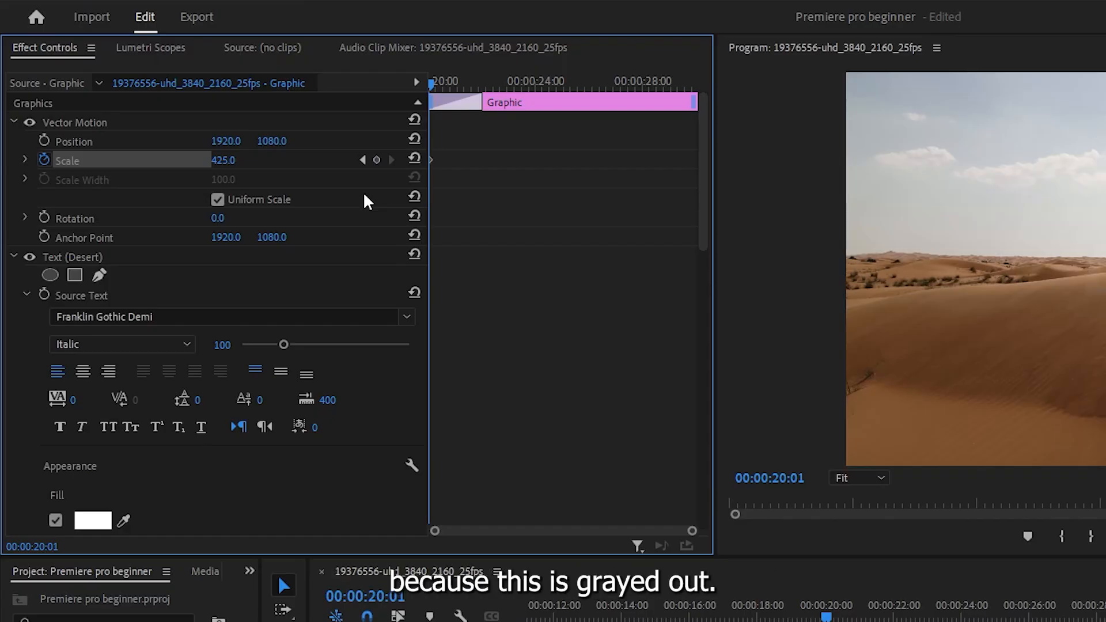
pyautogui.press('Left')
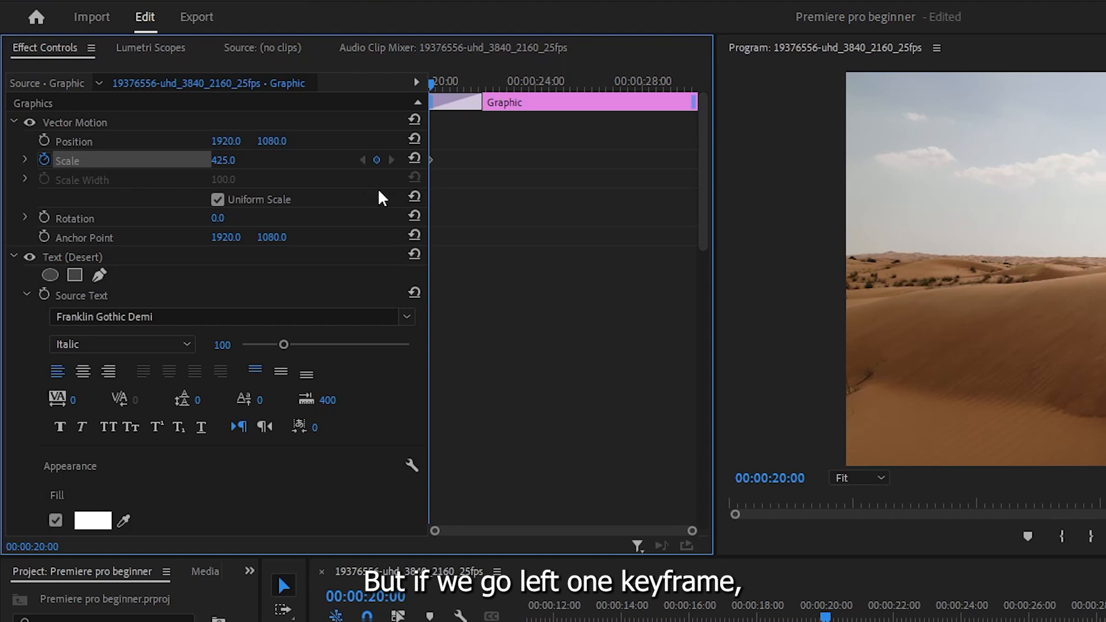
pyautogui.moveTo(518, 79); pyautogui.dragTo(545, 82)
pyautogui.click(232, 159)
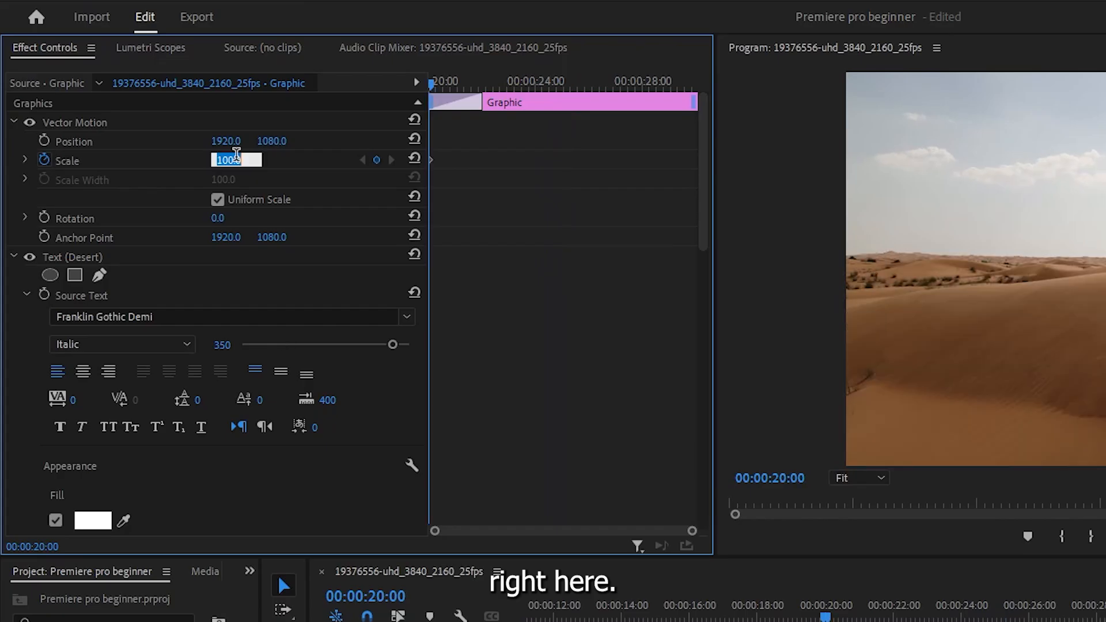
pyautogui.write('50')
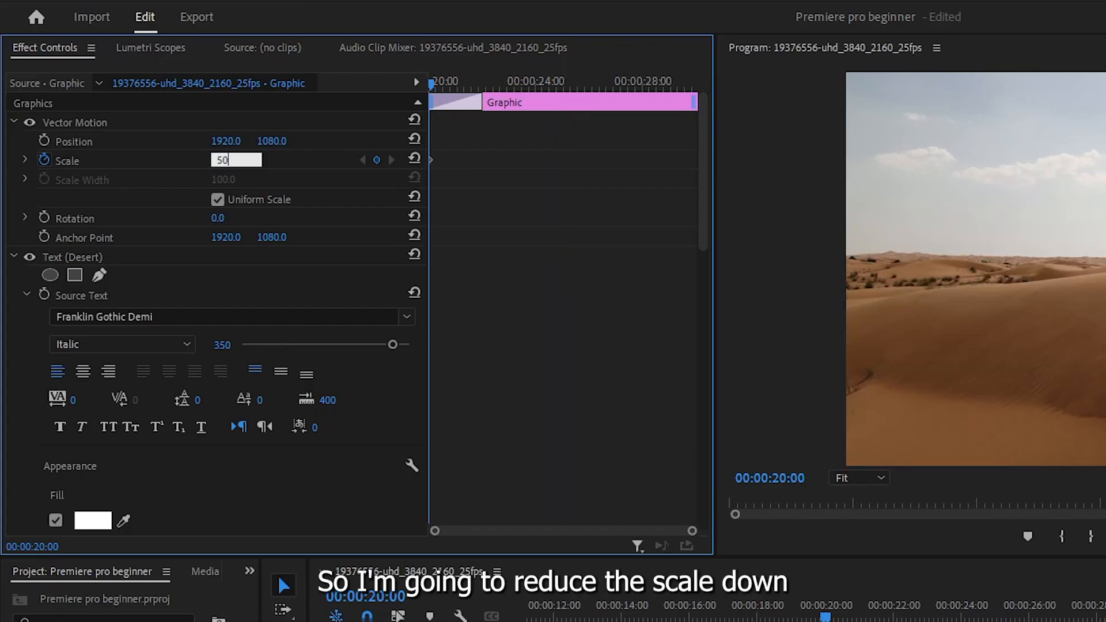
pyautogui.press('Return')
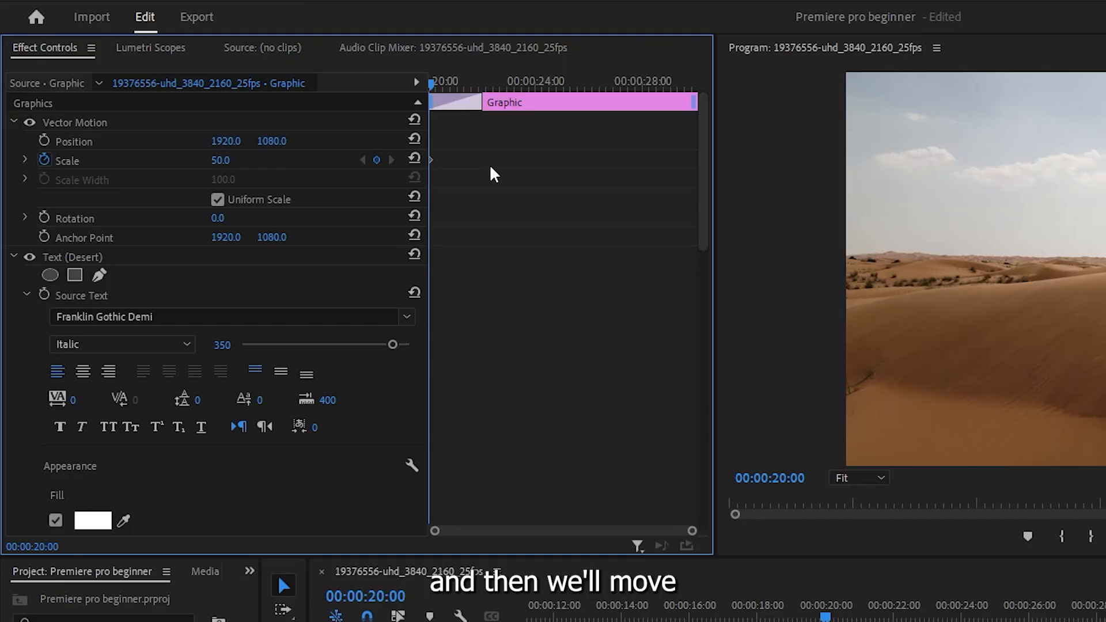
# Step: Add a Scale keyframe of 100 on the Desert title's last frame, 00:00:29:29, and play back the animation
pyautogui.moveTo(515, 96); pyautogui.dragTo(737, 165)
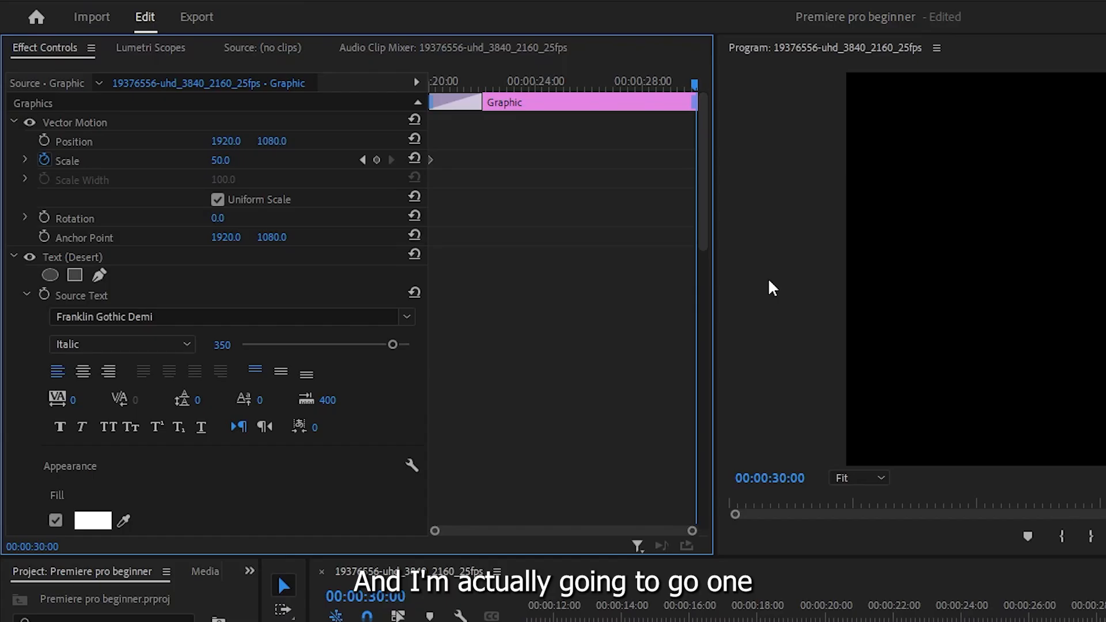
pyautogui.press('Left')
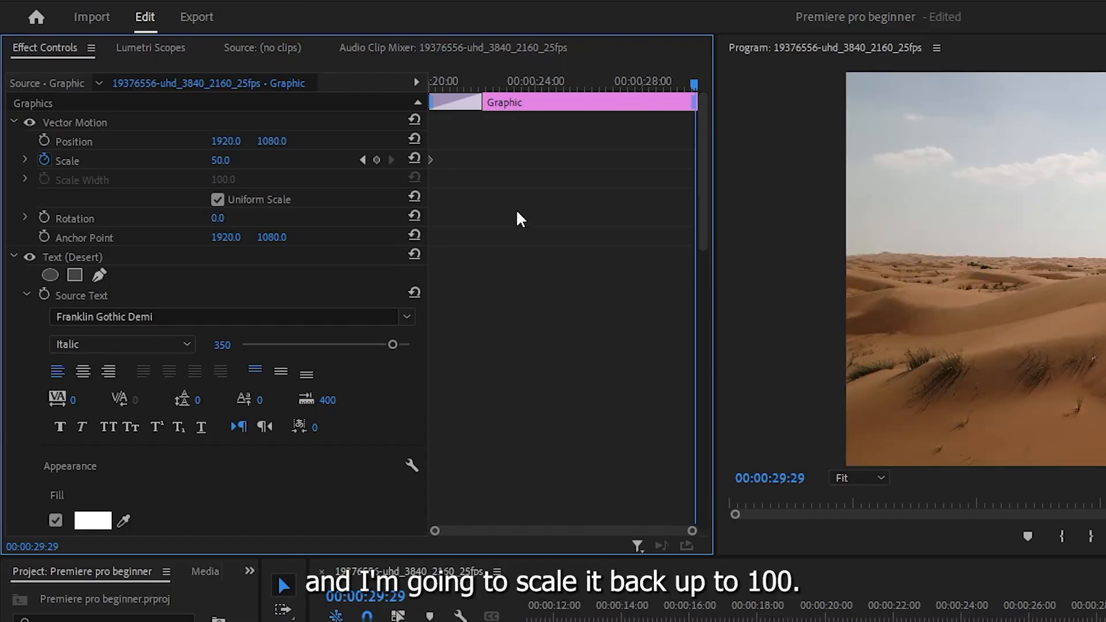
pyautogui.click(221, 160)
pyautogui.write('100')
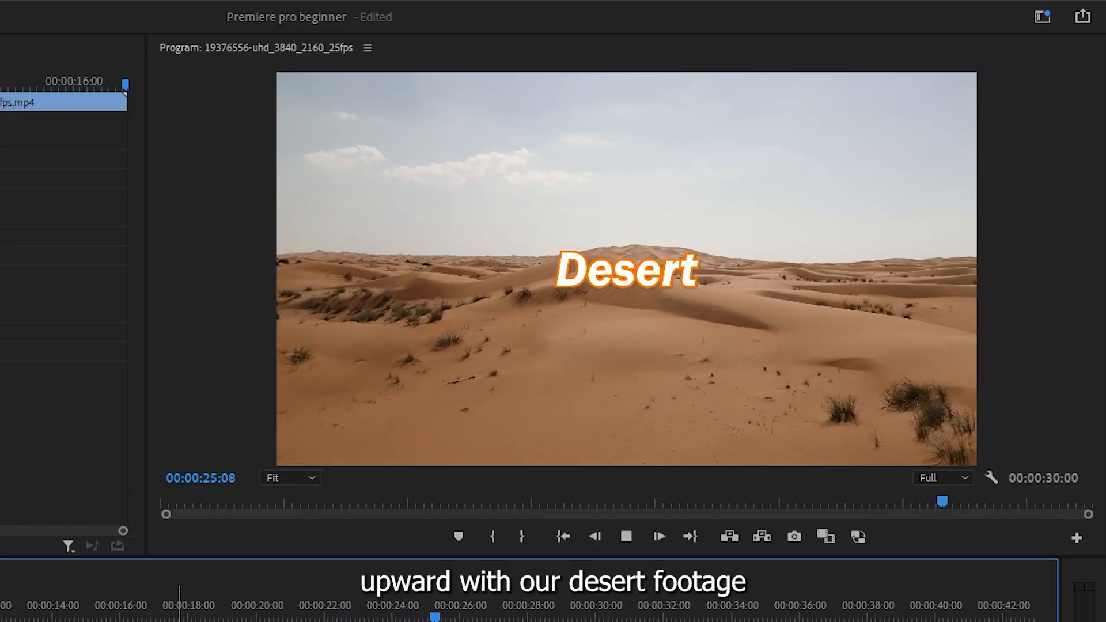
pyautogui.press('space')
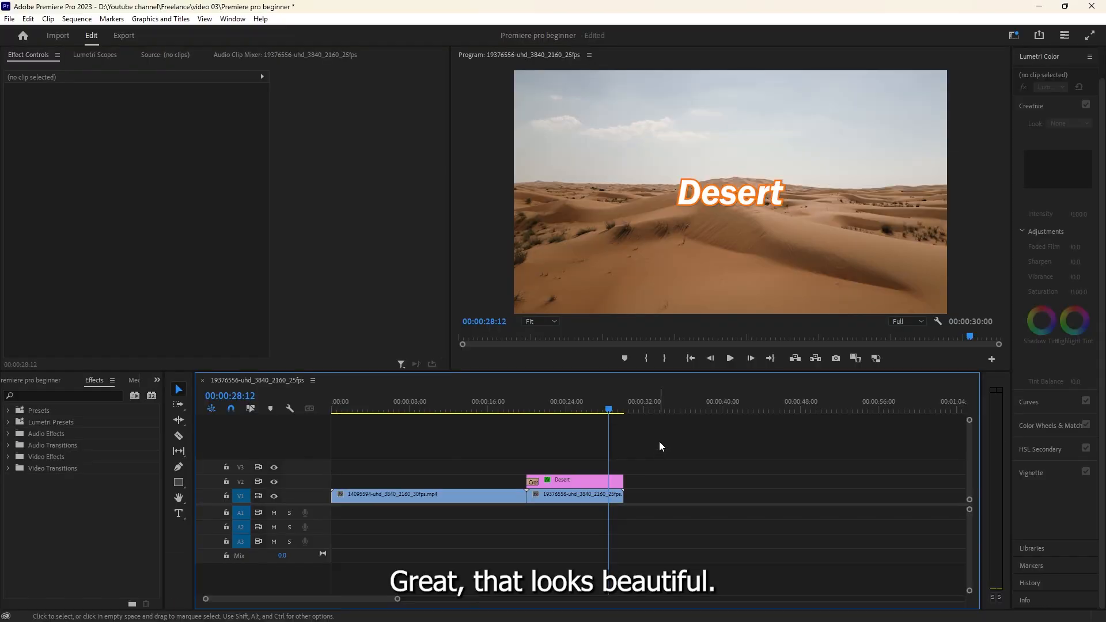
# Step: Collapse the Lumetri Color settings, move the playhead to 00:00:27:02, and show the Desert title's Scale keyframes
pyautogui.click(1036, 59)
pyautogui.moveTo(611, 410); pyautogui.dragTo(597, 413)
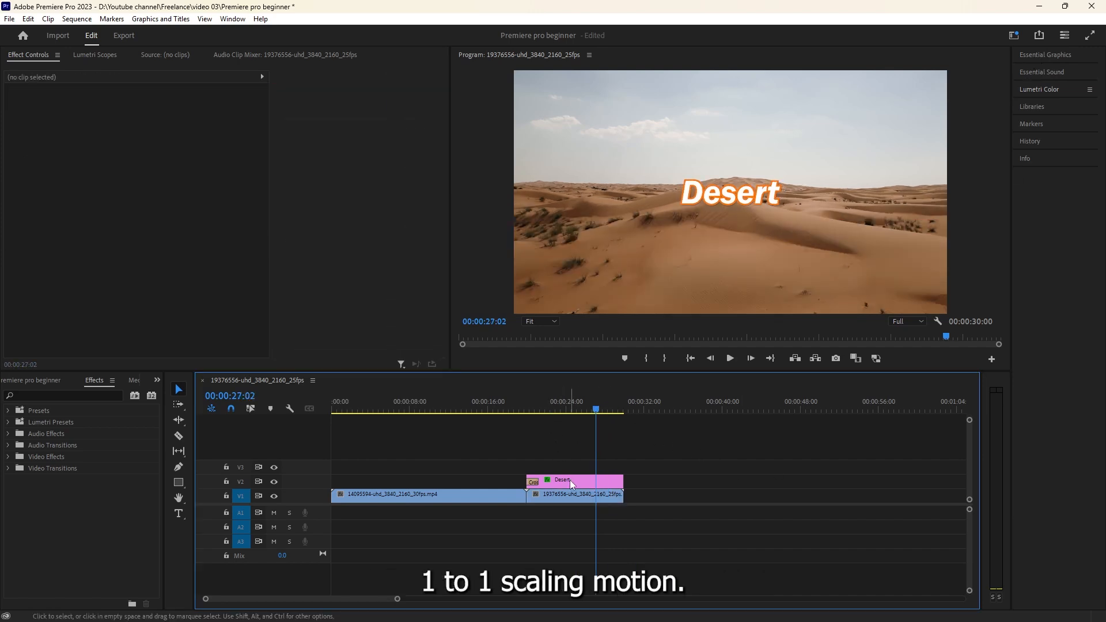
pyautogui.click(571, 482)
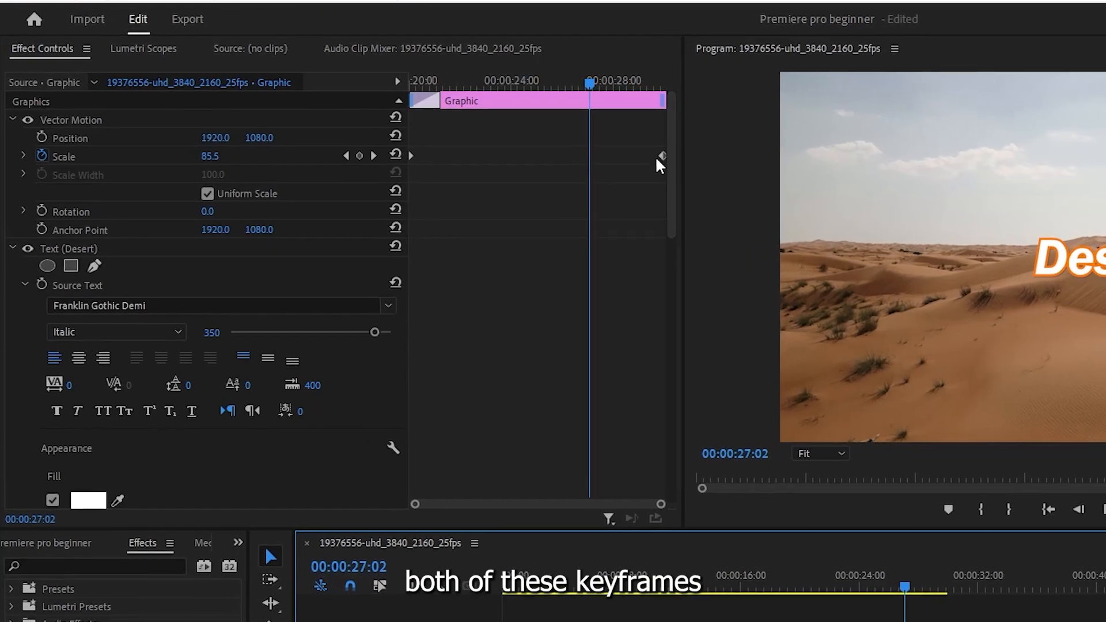
pyautogui.click(666, 180)
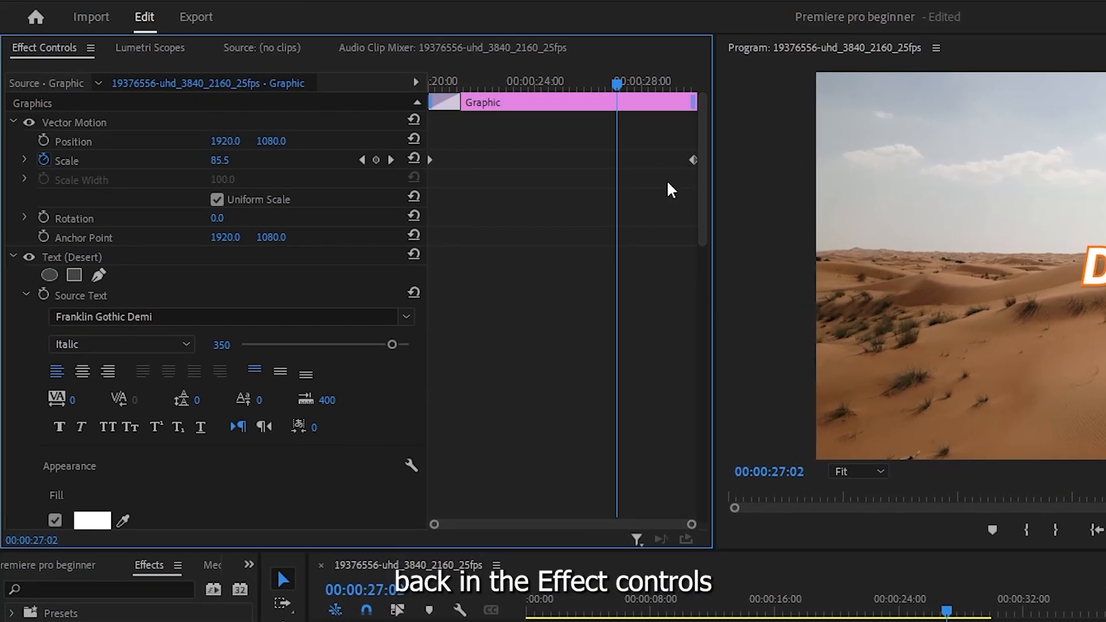
# Step: Try Ease In on both Scale keyframes, expand the Scale value and velocity graphs, and undo the easing
pyautogui.click(693, 159)
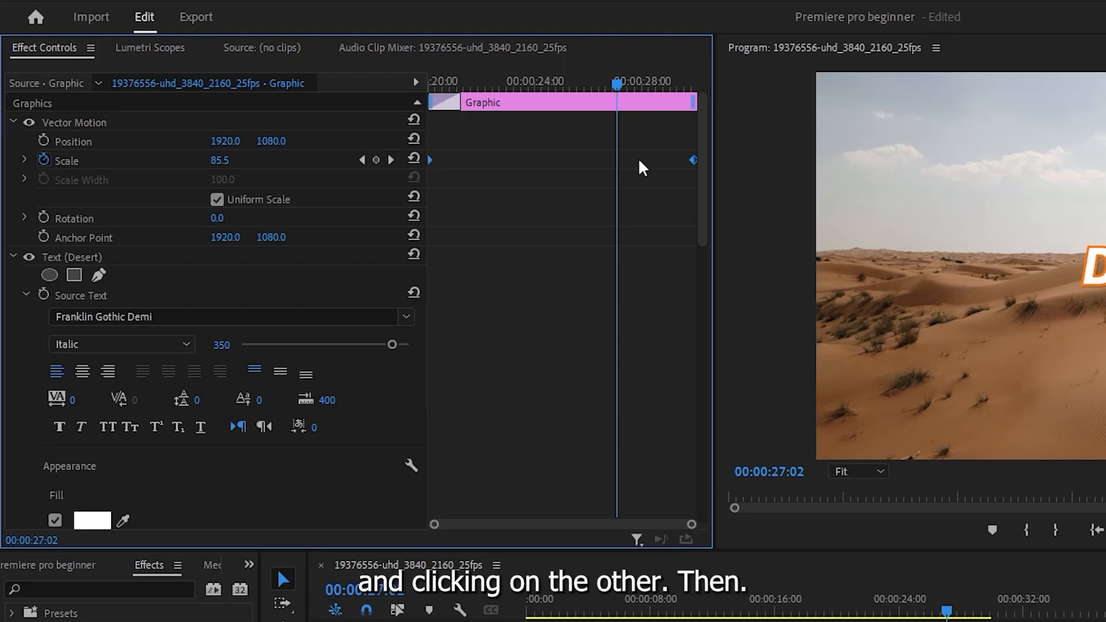
pyautogui.rightClick(688, 161)
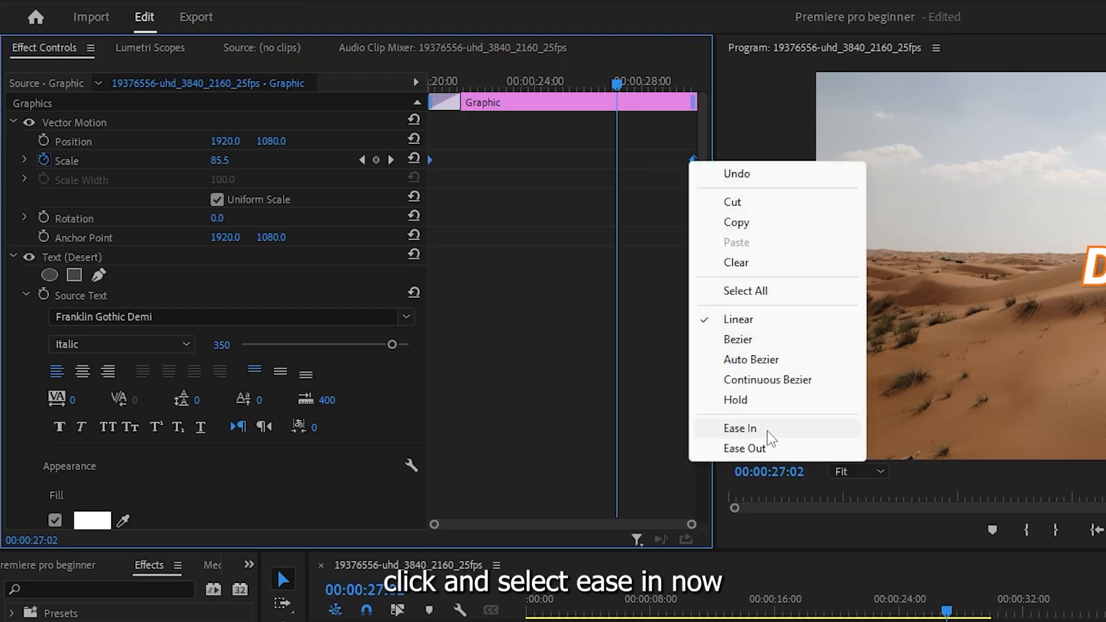
pyautogui.click(748, 429)
pyautogui.click(24, 161)
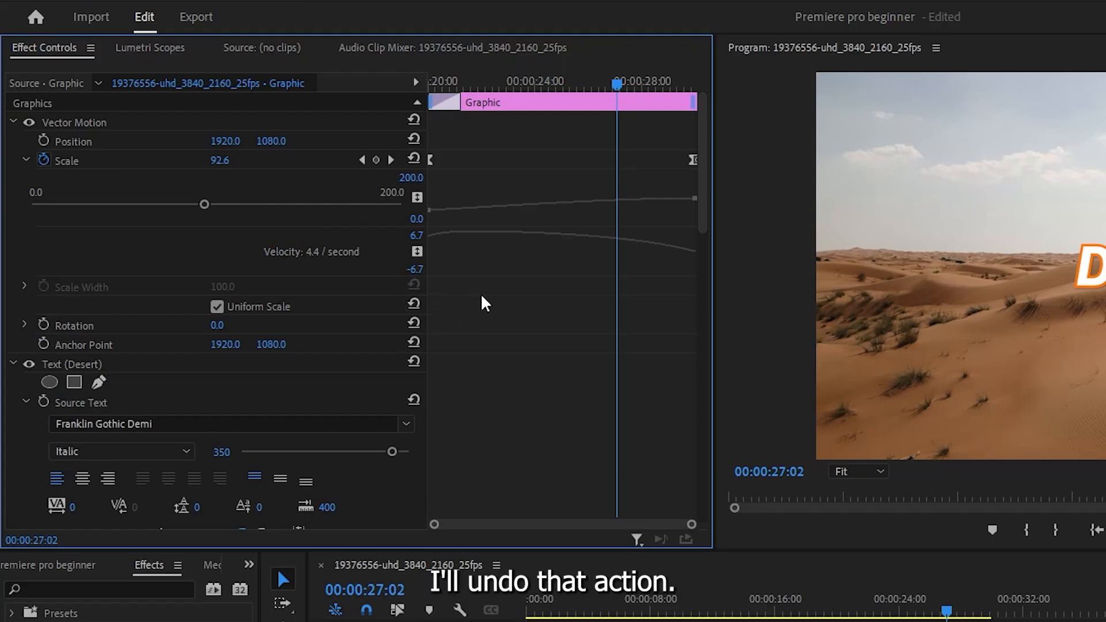
pyautogui.hotkey('ctrl', 'z')
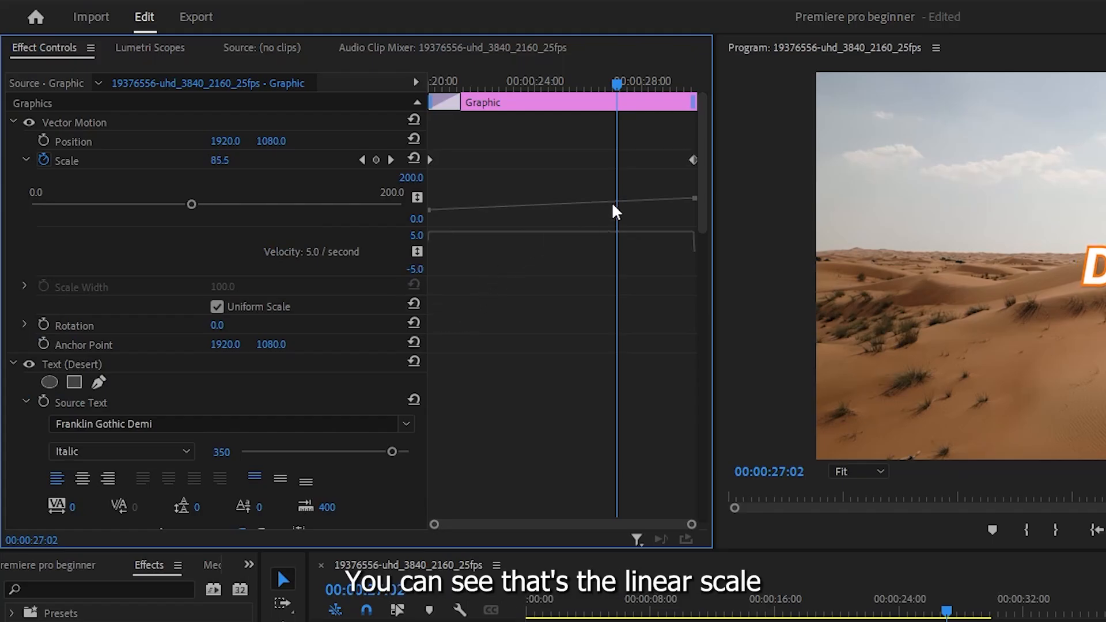
# Step: Apply Ease In and Ease Out to both Scale keyframes of the Desert title and play back the motion
pyautogui.click(692, 160)
pyautogui.rightClick(694, 160)
pyautogui.click(741, 428)
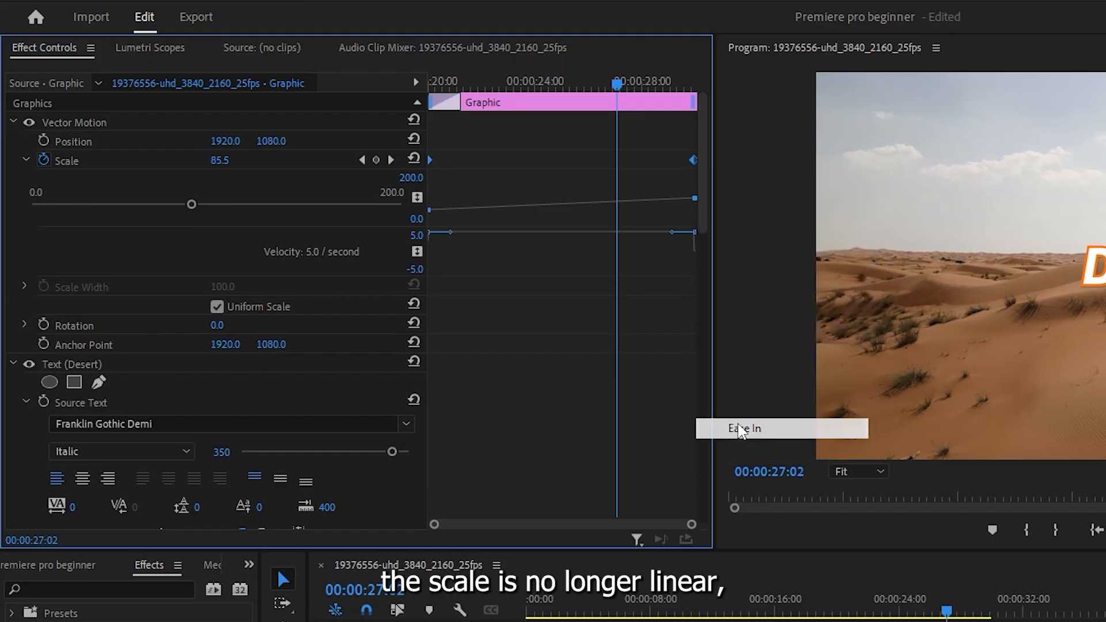
pyautogui.rightClick(692, 161)
pyautogui.click(731, 448)
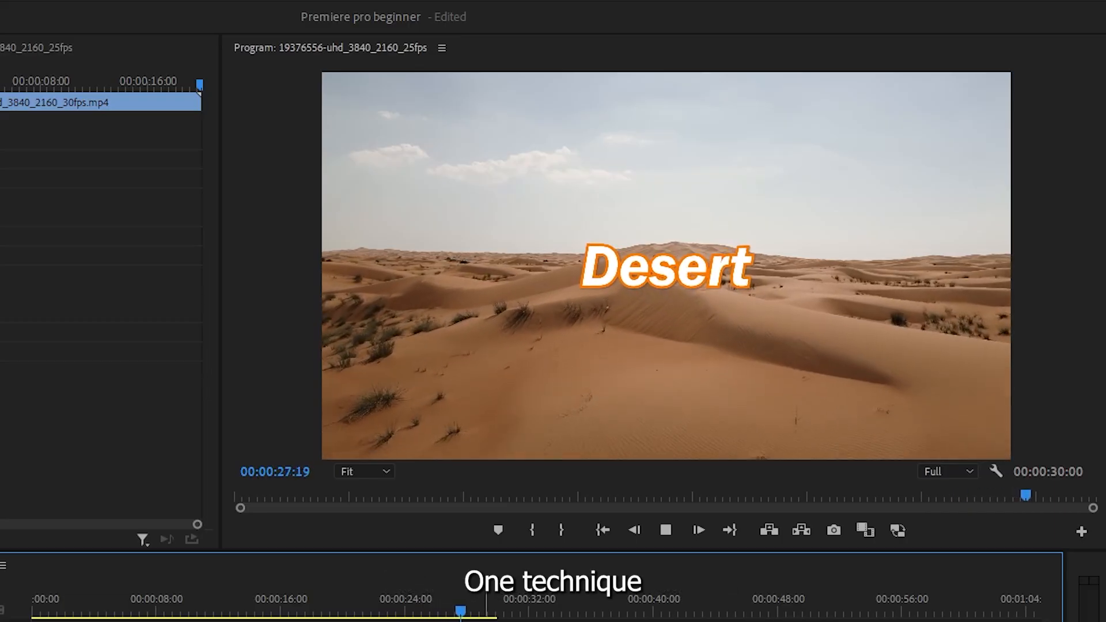
pyautogui.press('space')
# Step: Stretch the ending Scale keyframe's velocity handle toward the start so the Desert title decelerates into its final size, and preview it
pyautogui.click(391, 621)
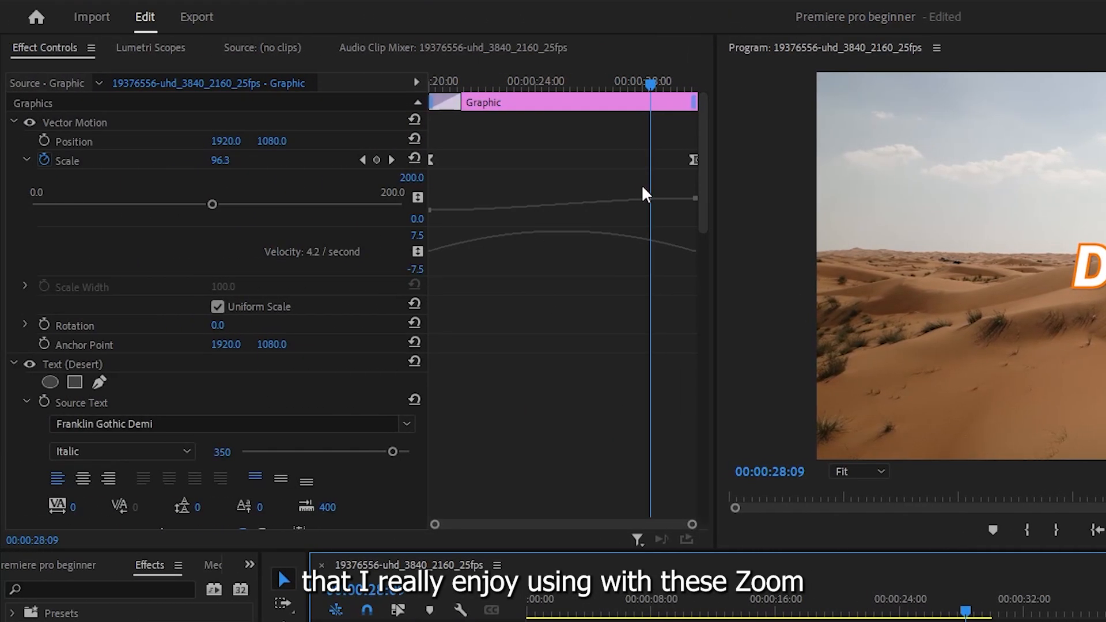
pyautogui.click(693, 160)
pyautogui.moveTo(651, 254); pyautogui.dragTo(563, 252)
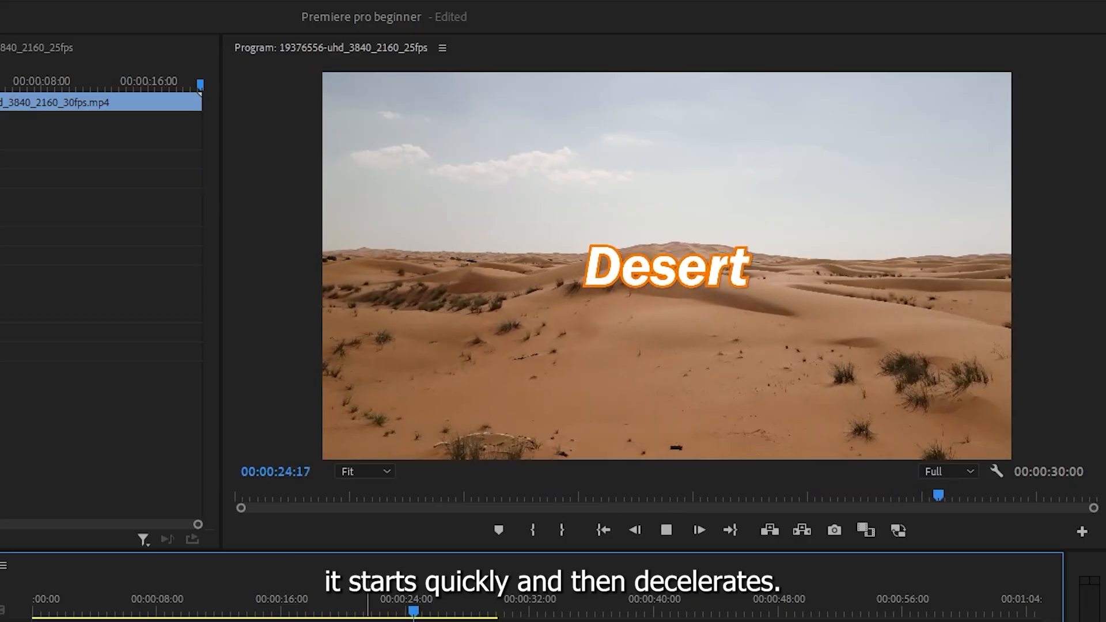
pyautogui.press('space')
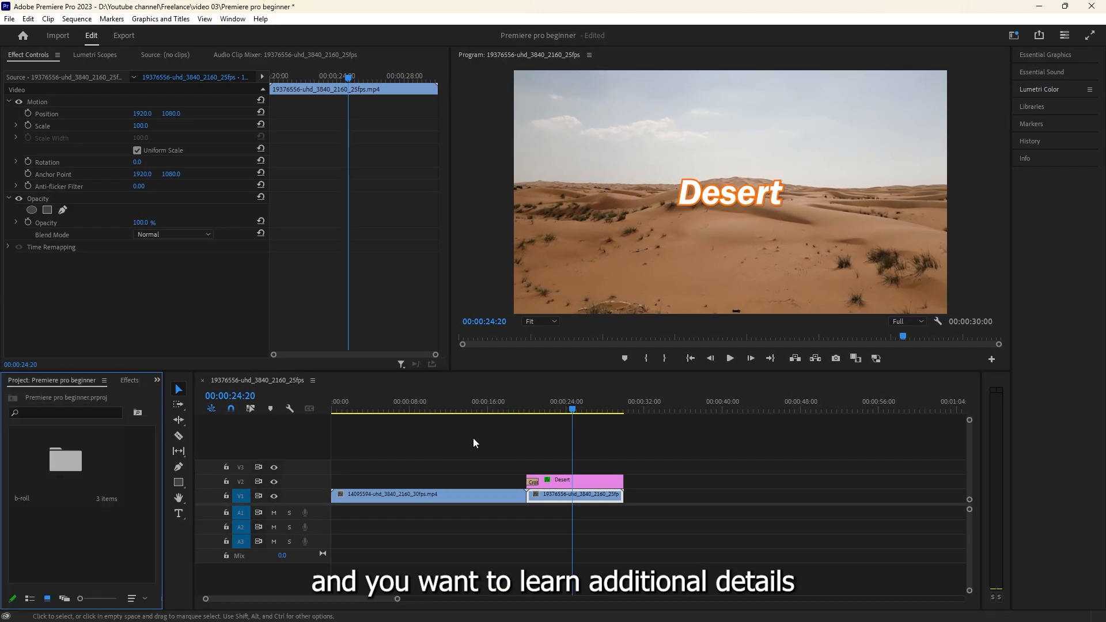
# Step: Search the effects for "lumetri colo" and apply the Lumetri Color effect to the desert clip on V1
pyautogui.click(594, 451)
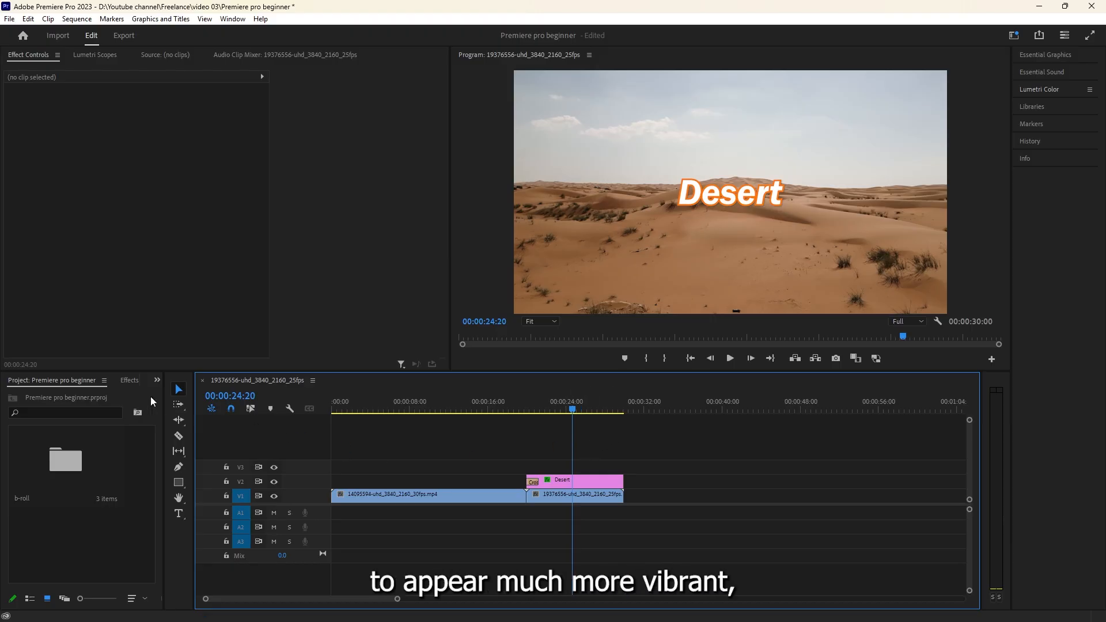
pyautogui.click(129, 380)
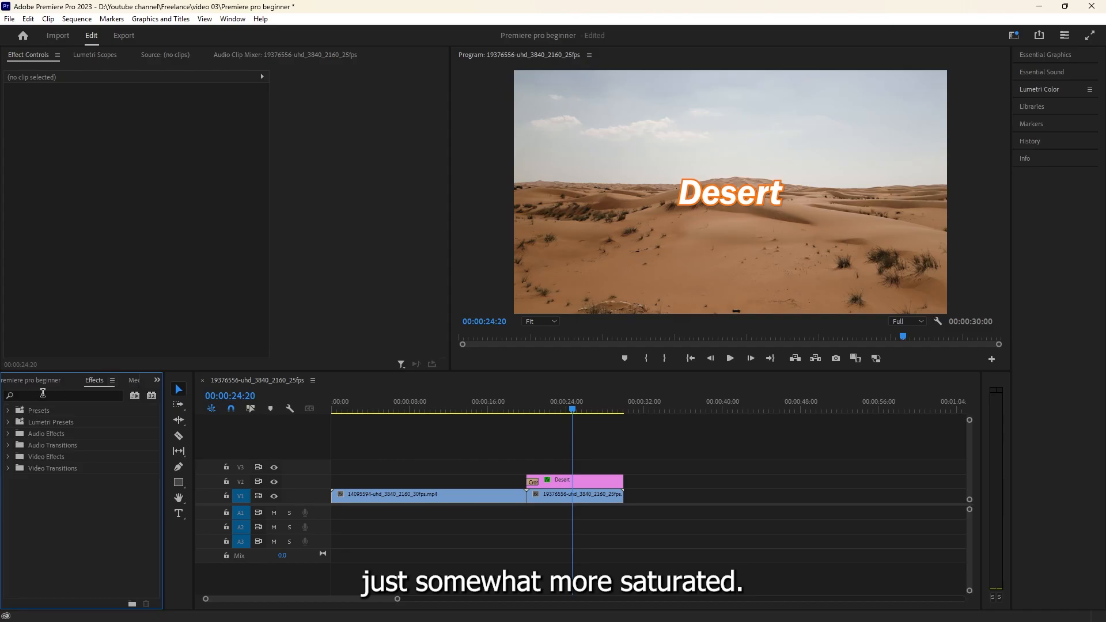
pyautogui.click(43, 392)
pyautogui.write('lum')
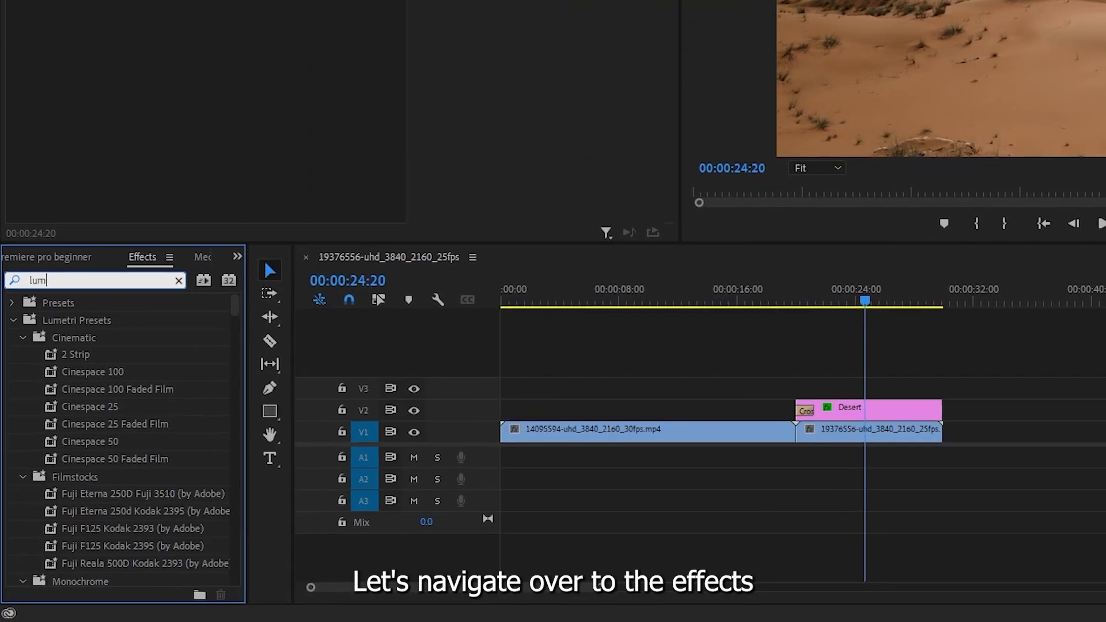
pyautogui.write('etr')
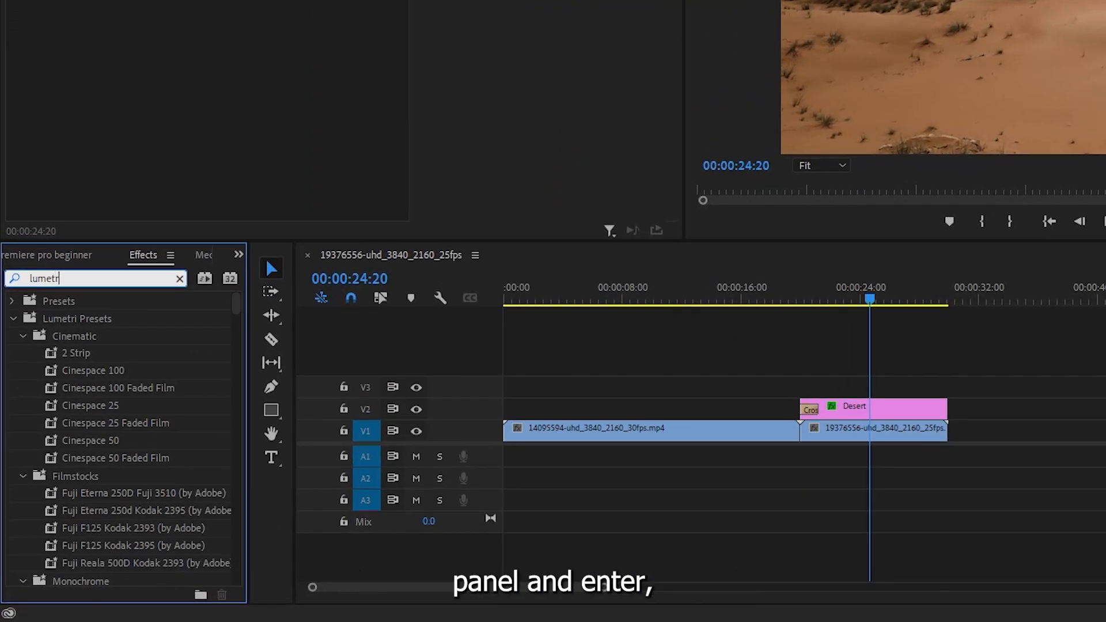
pyautogui.write('i colo')
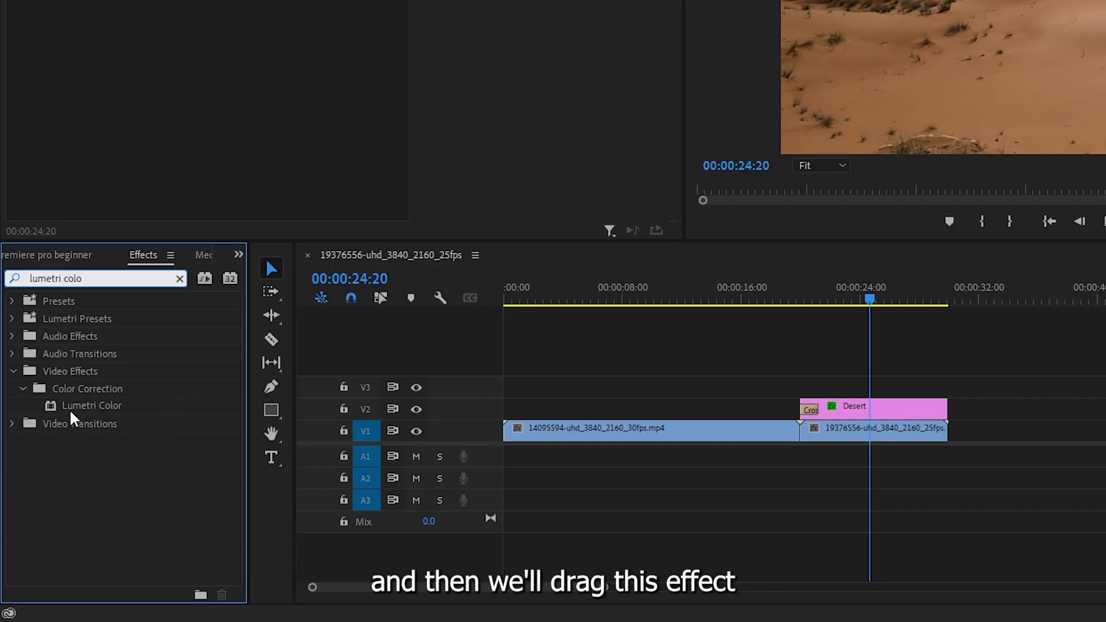
pyautogui.moveTo(69, 409); pyautogui.dragTo(870, 446)
# Step: Expand Lumetri Color's Basic Correction settings and raise the desert clip's Saturation to 171
pyautogui.scroll(-2, 165, 76)
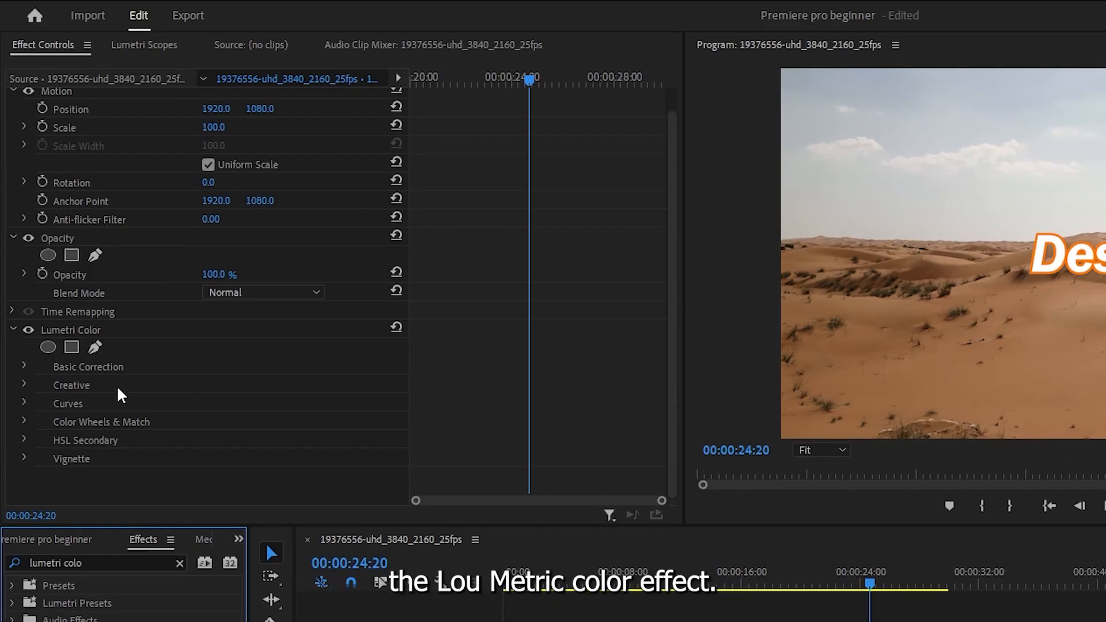
pyautogui.click(19, 370)
pyautogui.click(22, 365)
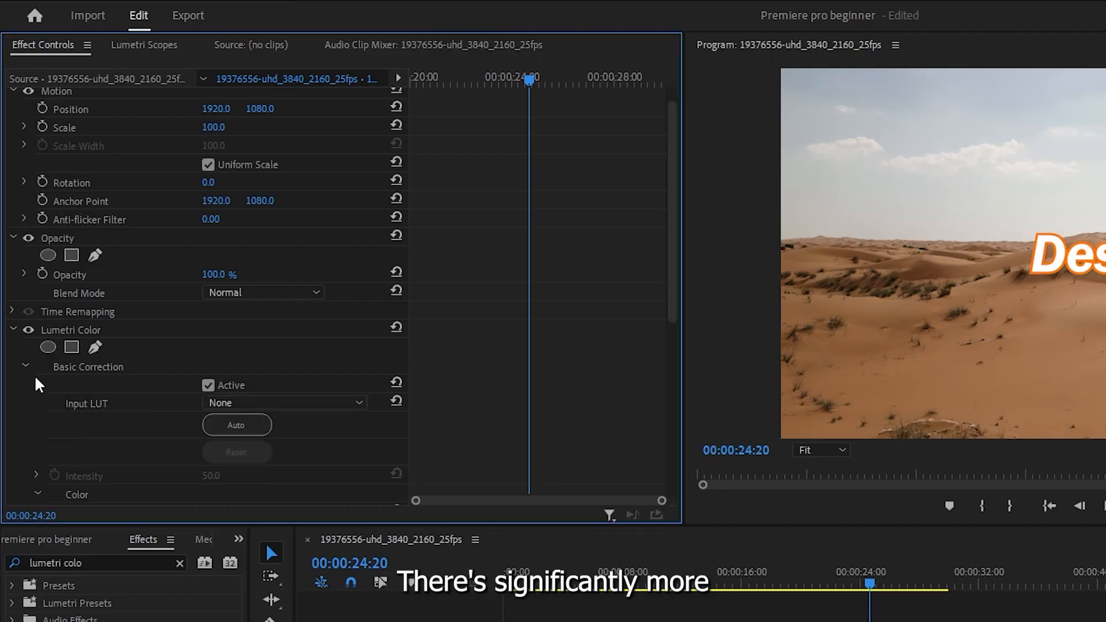
pyautogui.scroll(-5, 36, 385)
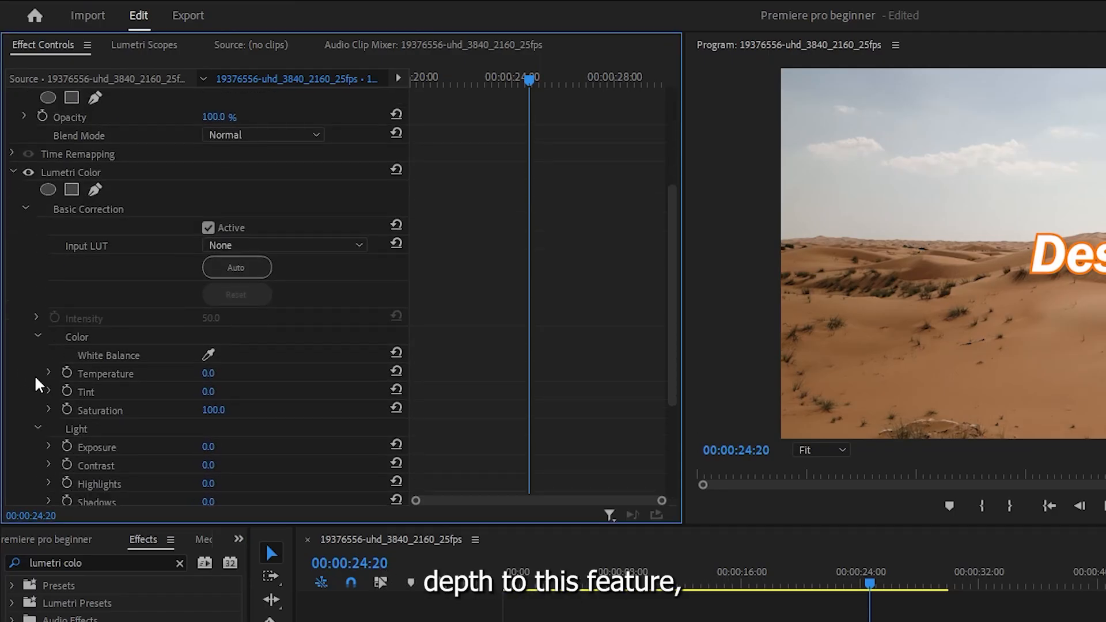
pyautogui.scroll(-1, 36, 385)
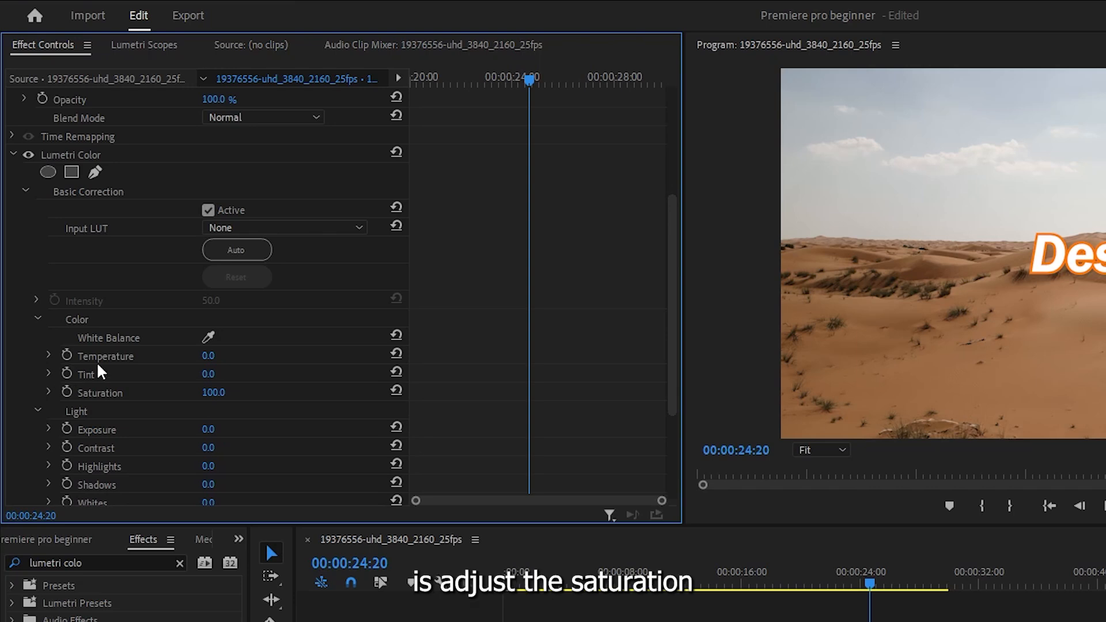
pyautogui.moveTo(204, 397); pyautogui.dragTo(235, 397)
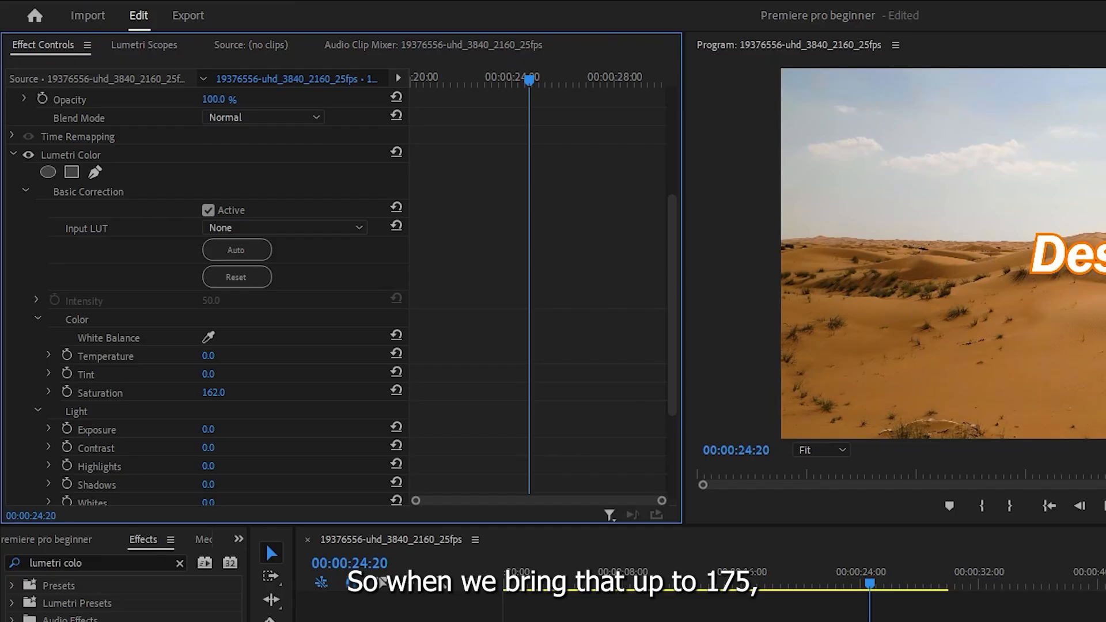
pyautogui.moveTo(240, 397); pyautogui.dragTo(245, 397)
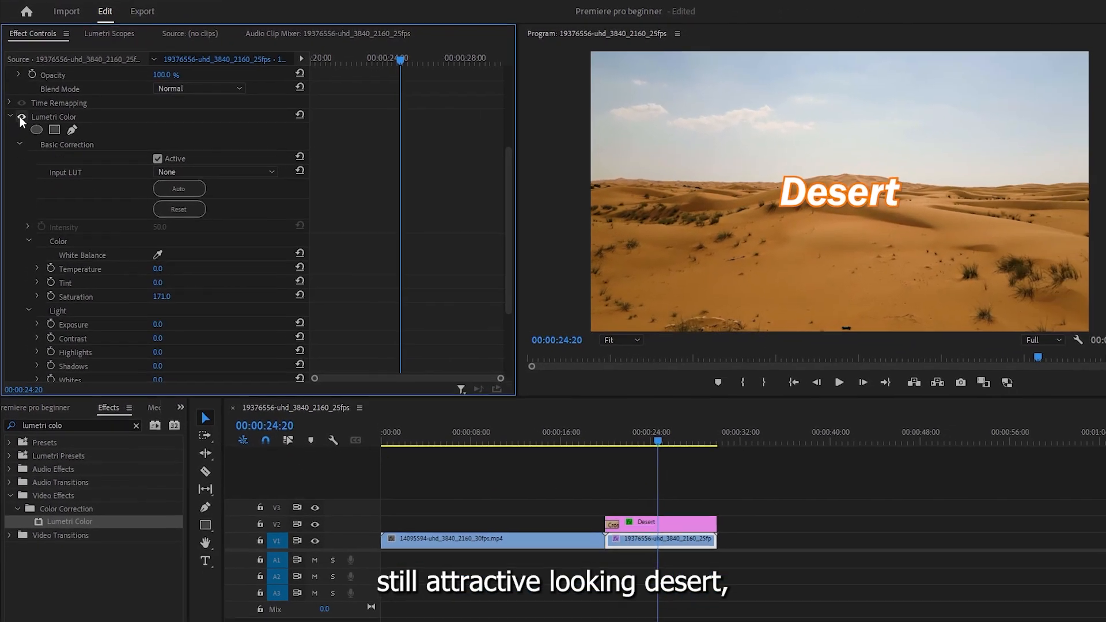
# Step: Toggle the Lumetri Color effect off and on to compare the desert clip's original and saturated looks, leaving it enabled
pyautogui.click(21, 117)
pyautogui.click(21, 118)
pyautogui.click(20, 117)
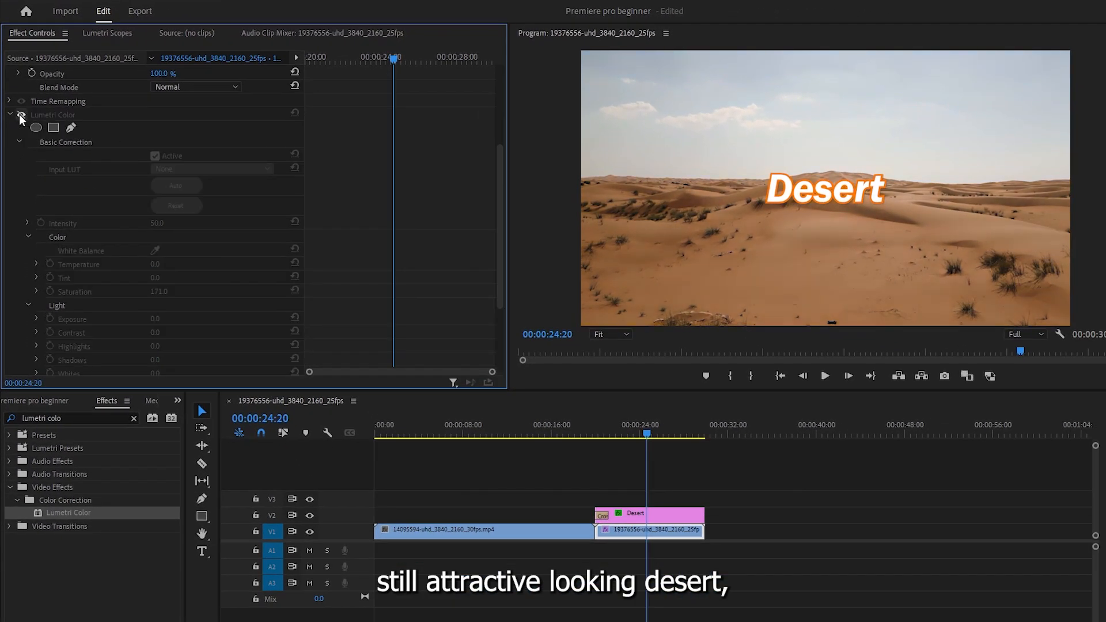
pyautogui.click(21, 118)
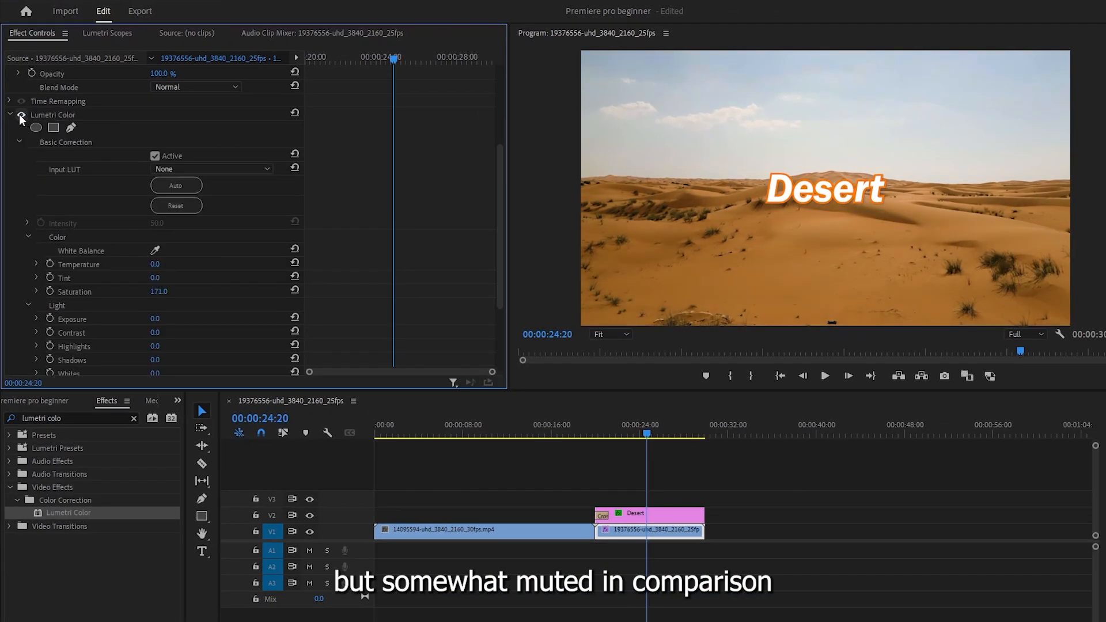
pyautogui.click(609, 477)
pyautogui.click(627, 528)
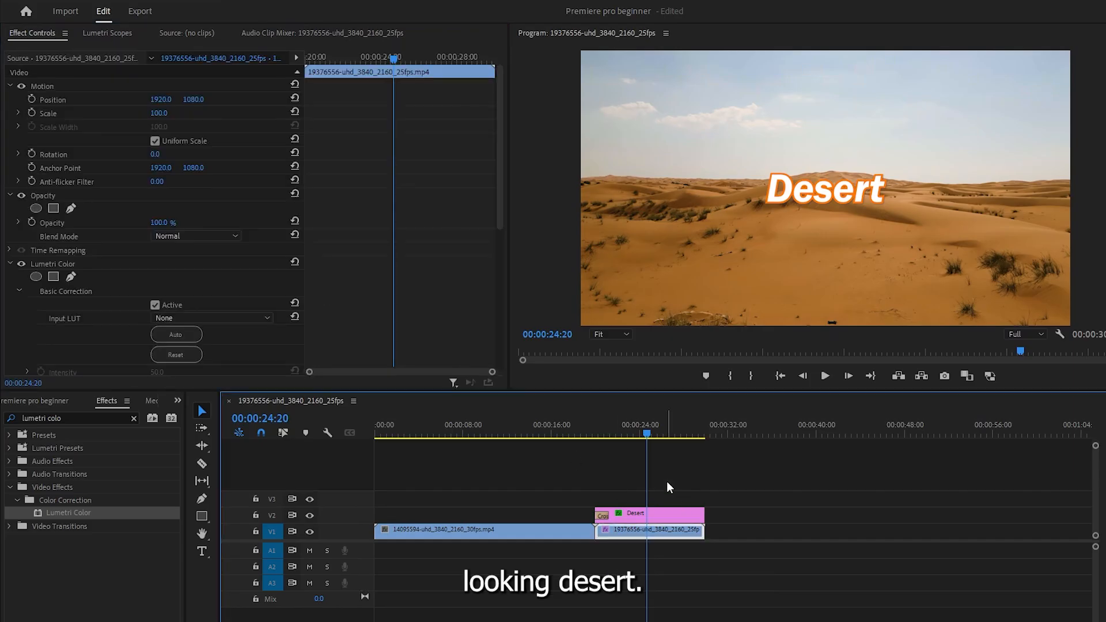
pyautogui.click(575, 543)
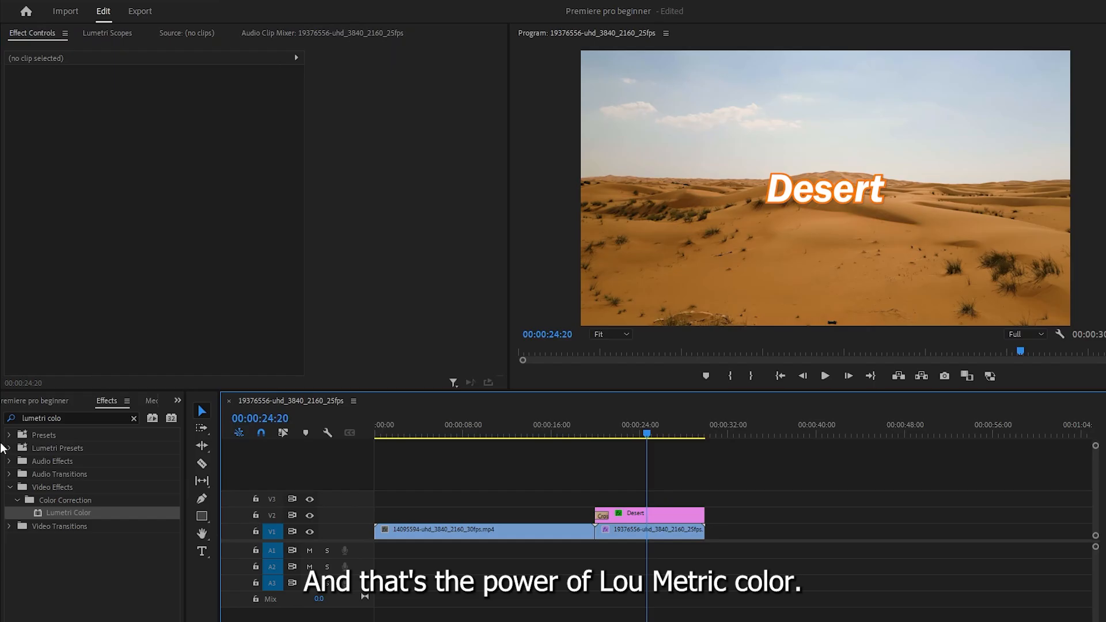
# Step: Import mixkit-gimme-that-groove-872.mp3 into the project and place it on audio track A1 at the start of the sequence
pyautogui.click(40, 397)
pyautogui.rightClick(91, 565)
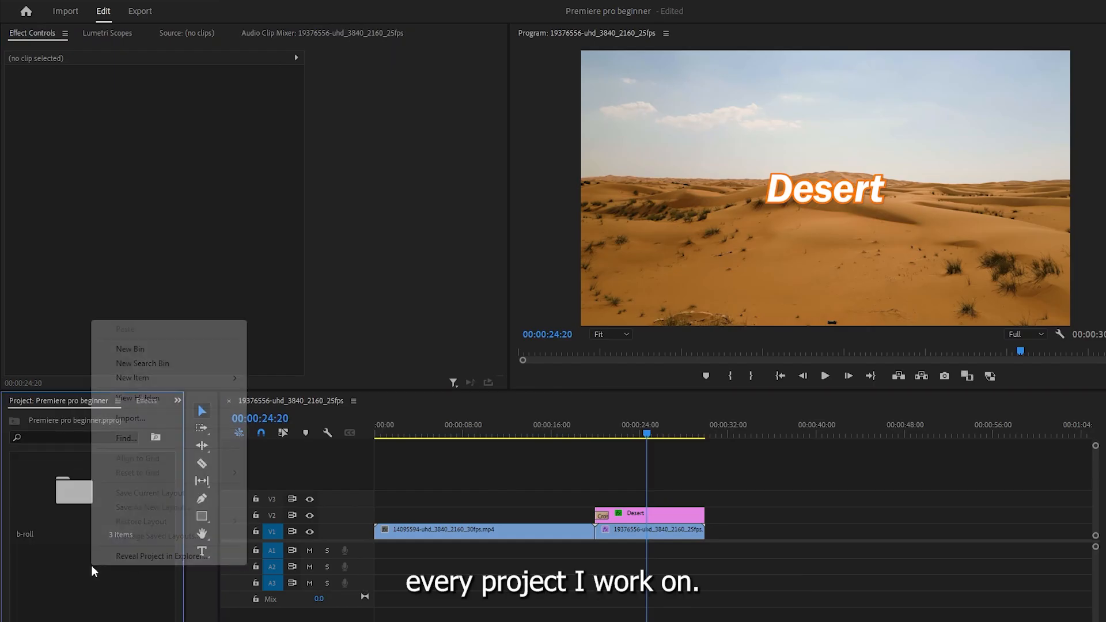
pyautogui.click(165, 418)
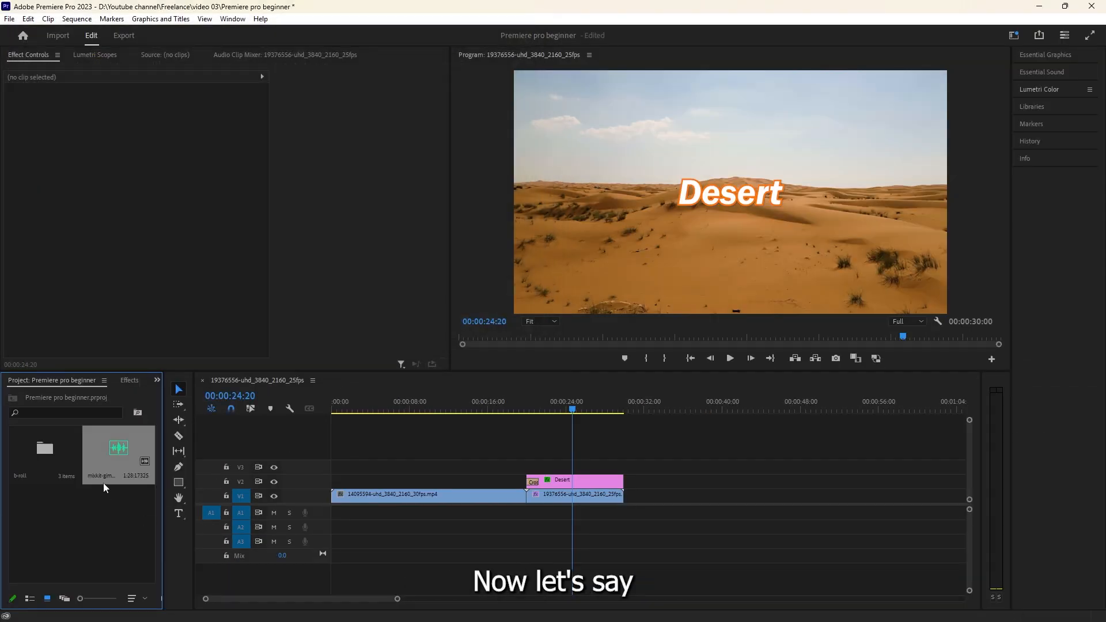
pyautogui.moveTo(101, 481); pyautogui.dragTo(440, 516)
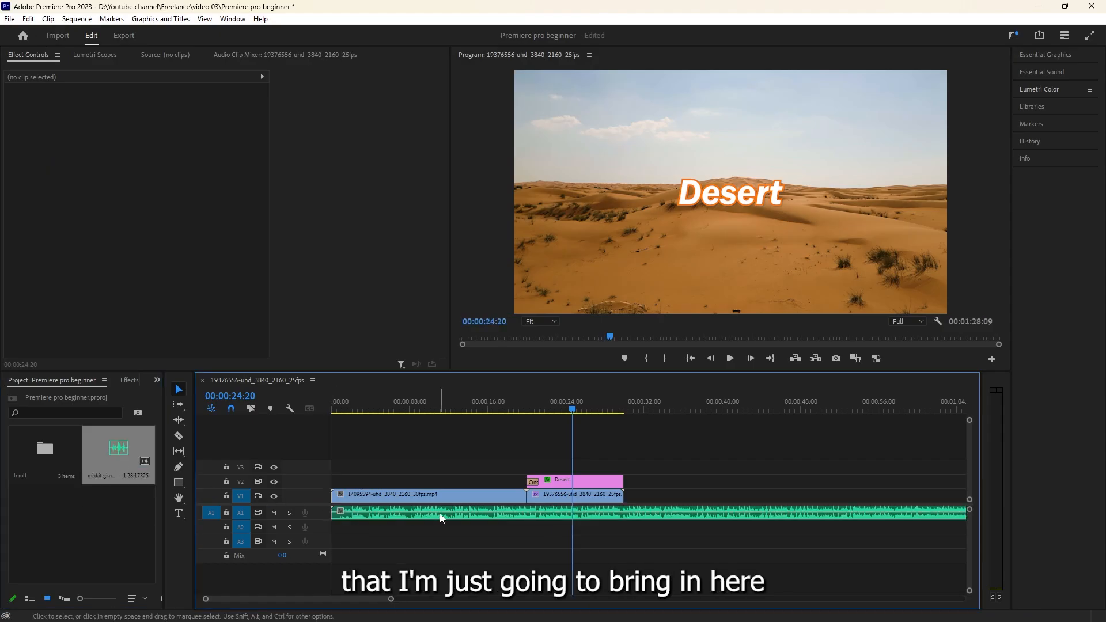
# Step: Show the whole music clip in the timeline and play a short part of the desert section to hear it
pyautogui.press('-')
pyautogui.press('-')
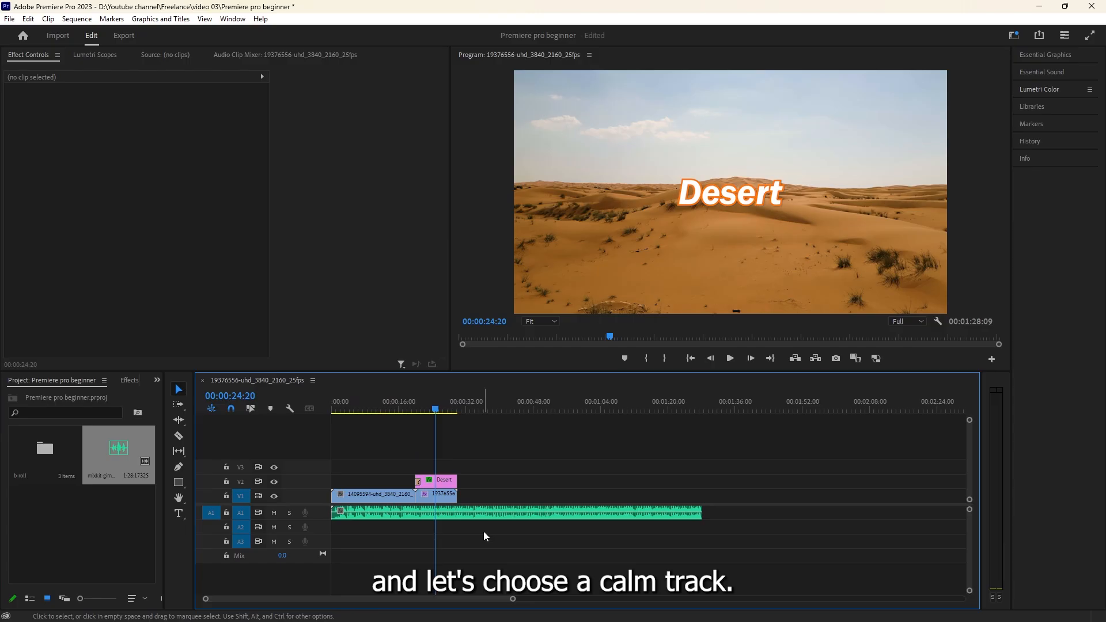
pyautogui.press('-')
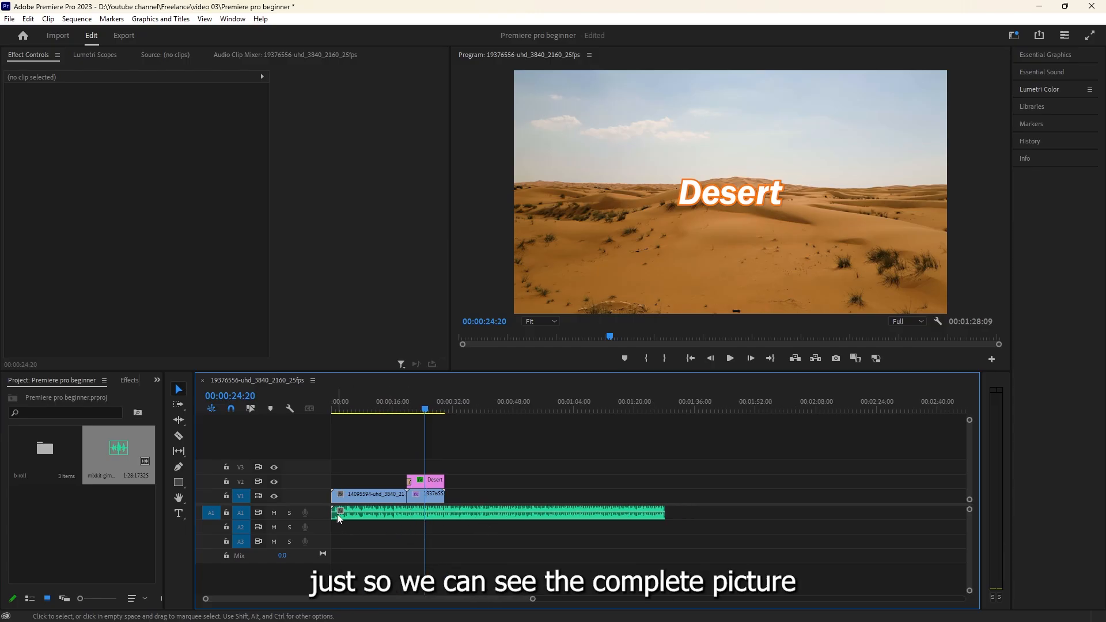
pyautogui.moveTo(491, 494)
pyautogui.mouseDown()
pyautogui.moveTo(281, 437)
pyautogui.moveTo(630, 485)
pyautogui.mouseUp()
pyautogui.moveTo(711, 521); pyautogui.dragTo(528, 541)
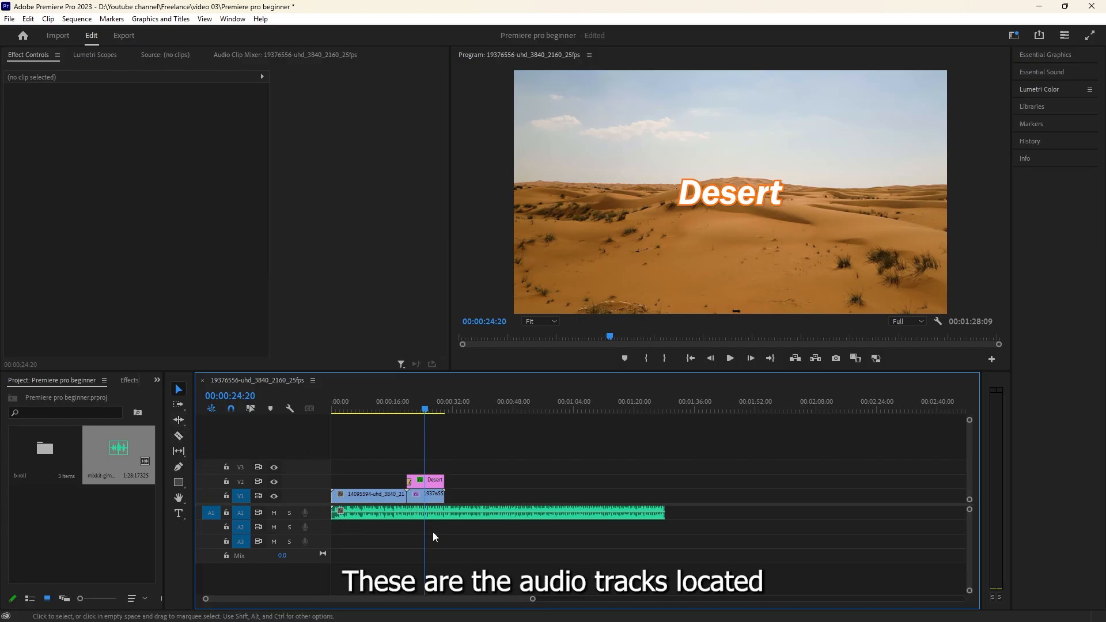
pyautogui.moveTo(435, 408); pyautogui.dragTo(419, 427)
pyautogui.press('space')
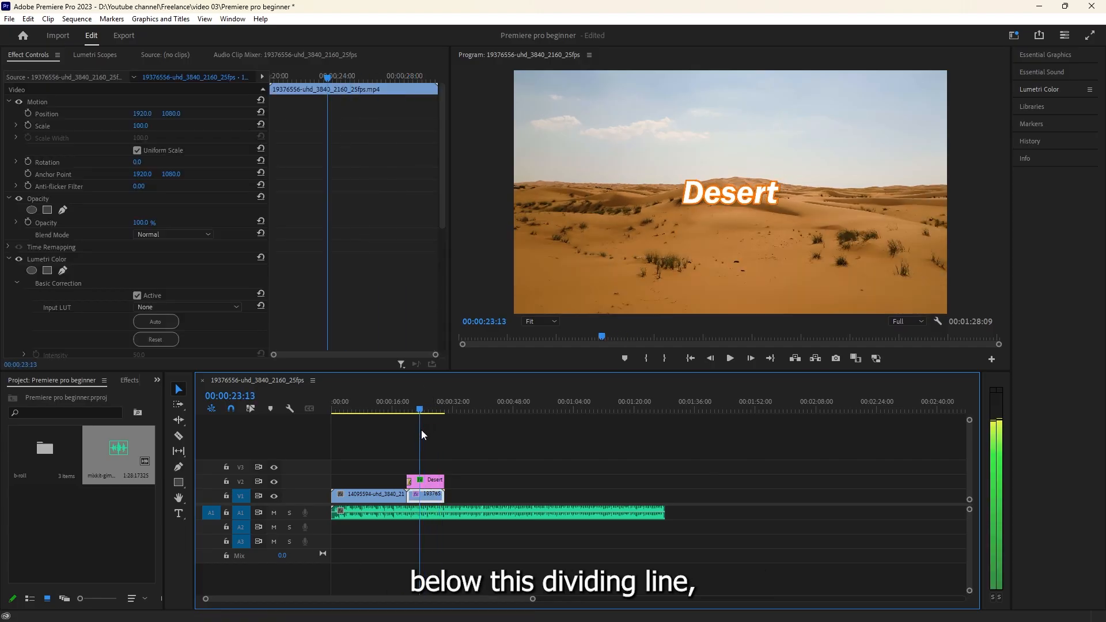
pyautogui.press('space')
# Step: Try trimming the end of the music clip to the end of the footage, and undo the trim
pyautogui.click(520, 489)
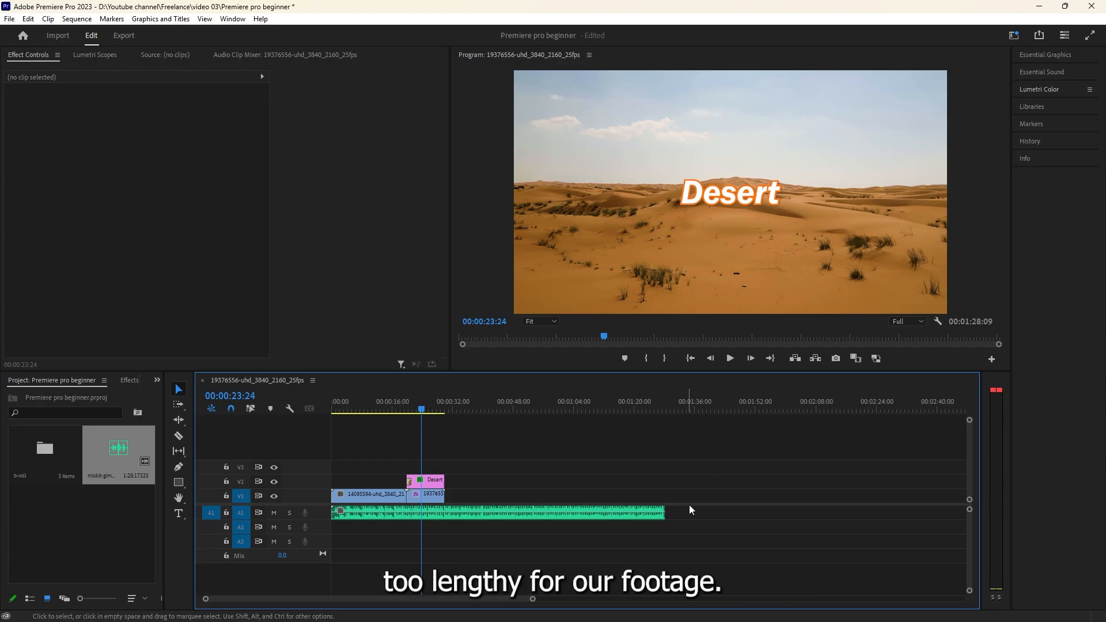
pyautogui.moveTo(665, 512); pyautogui.dragTo(456, 556)
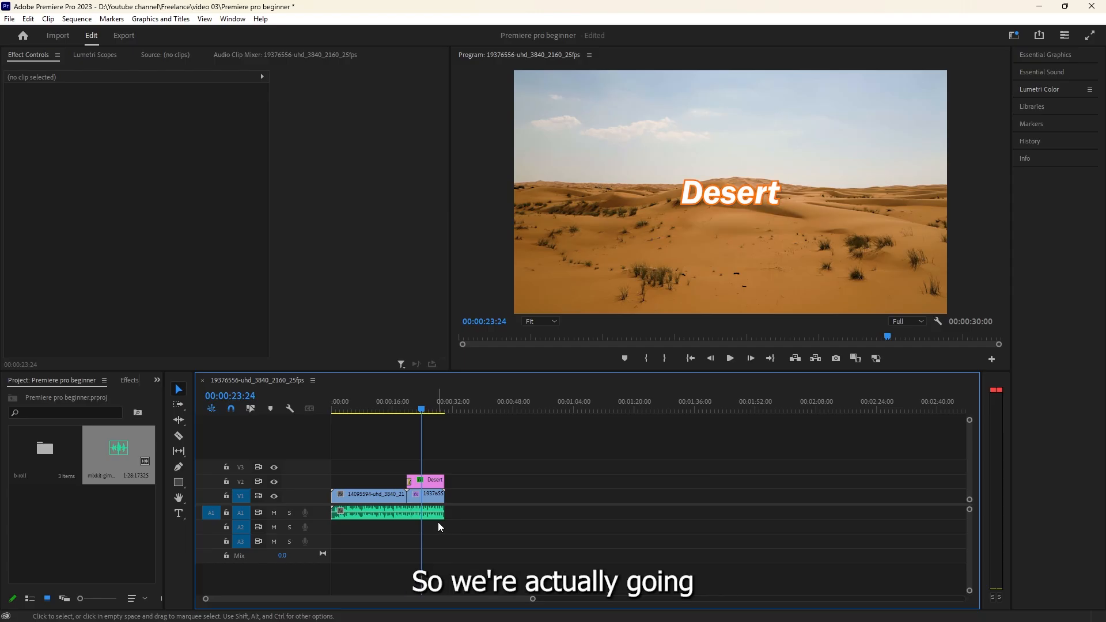
pyautogui.hotkey('ctrl', 'z')
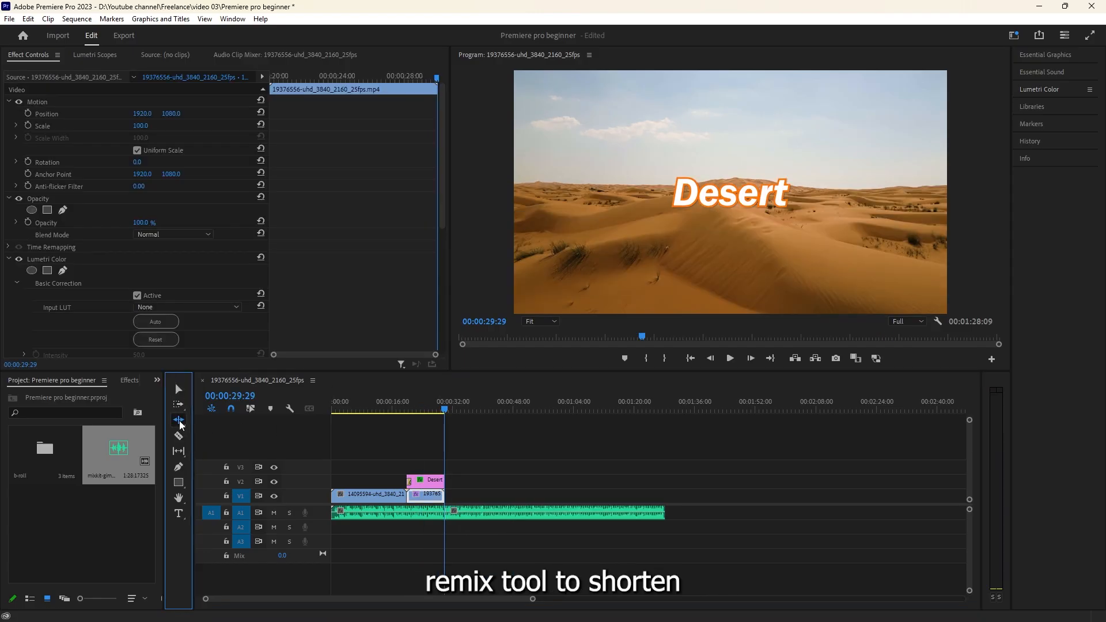
# Step: Shorten the music clip with the Remix Tool by pulling its end back to near the end of the footage
pyautogui.click(179, 420)
pyautogui.click(229, 458)
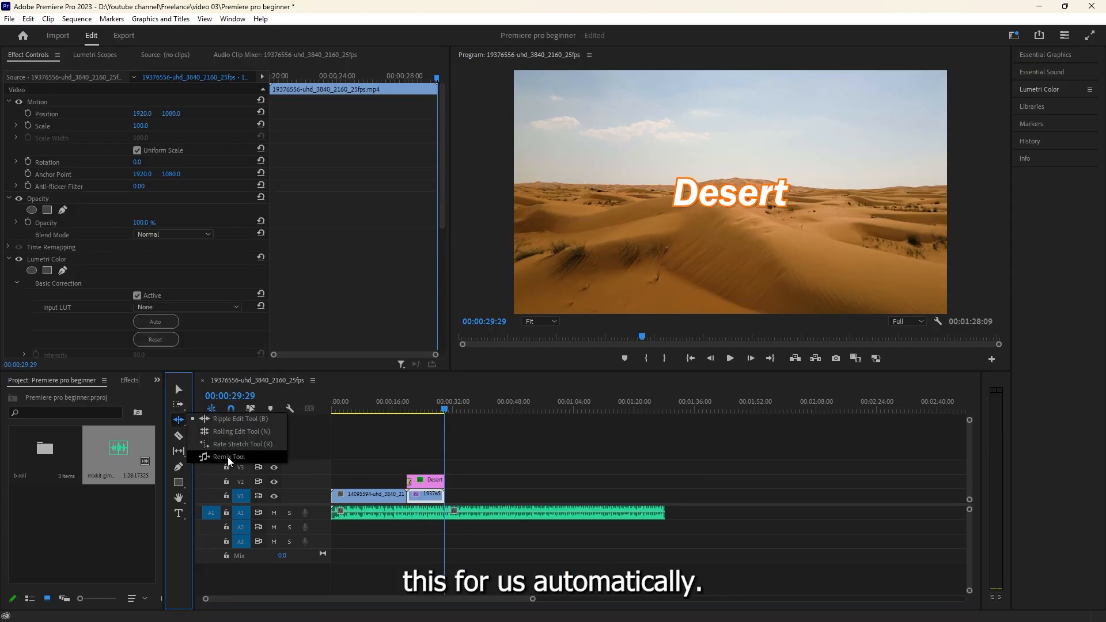
pyautogui.moveTo(664, 513); pyautogui.dragTo(455, 541)
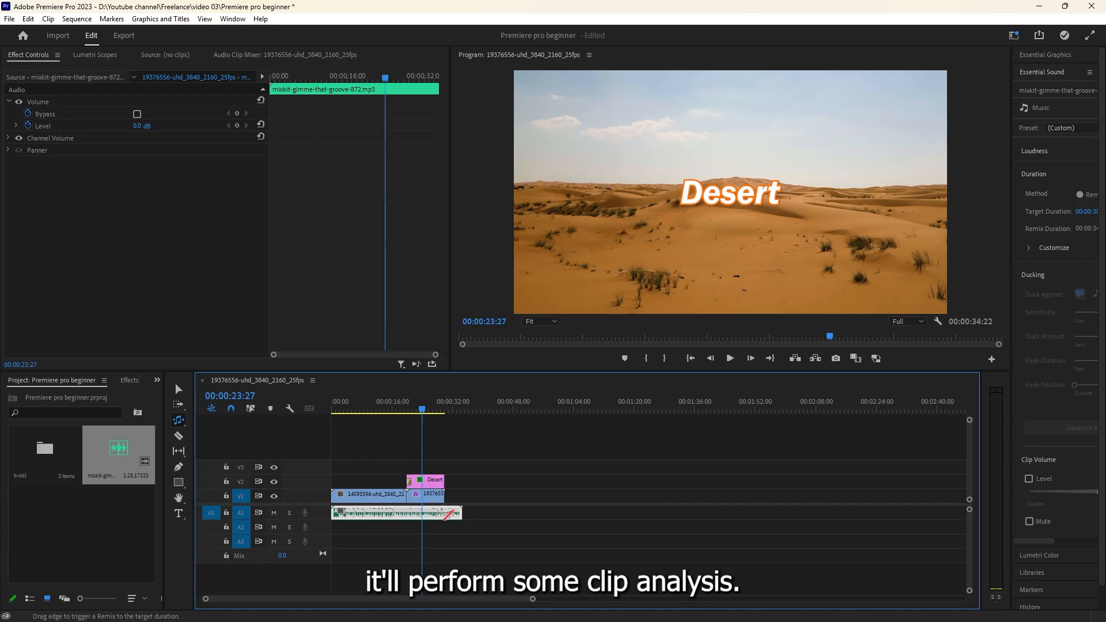
# Step: Play back the sequence to review the remixed music against the footage
pyautogui.scroll(5, 397, 521)
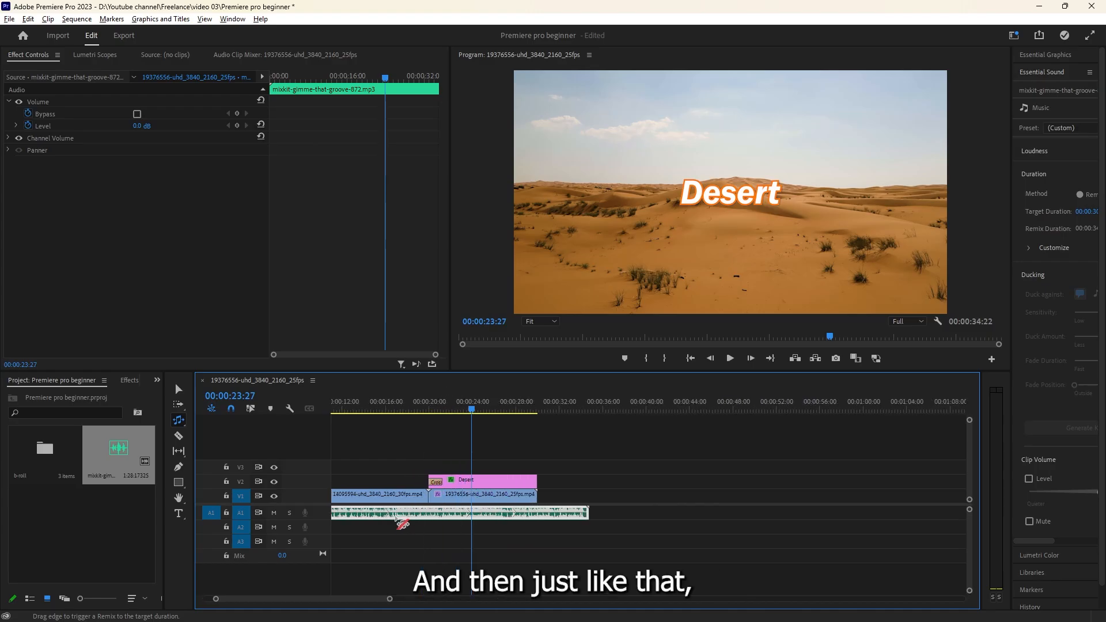
pyautogui.scroll(-2, 397, 521)
pyautogui.click(551, 405)
pyautogui.press('Home')
pyautogui.press('space')
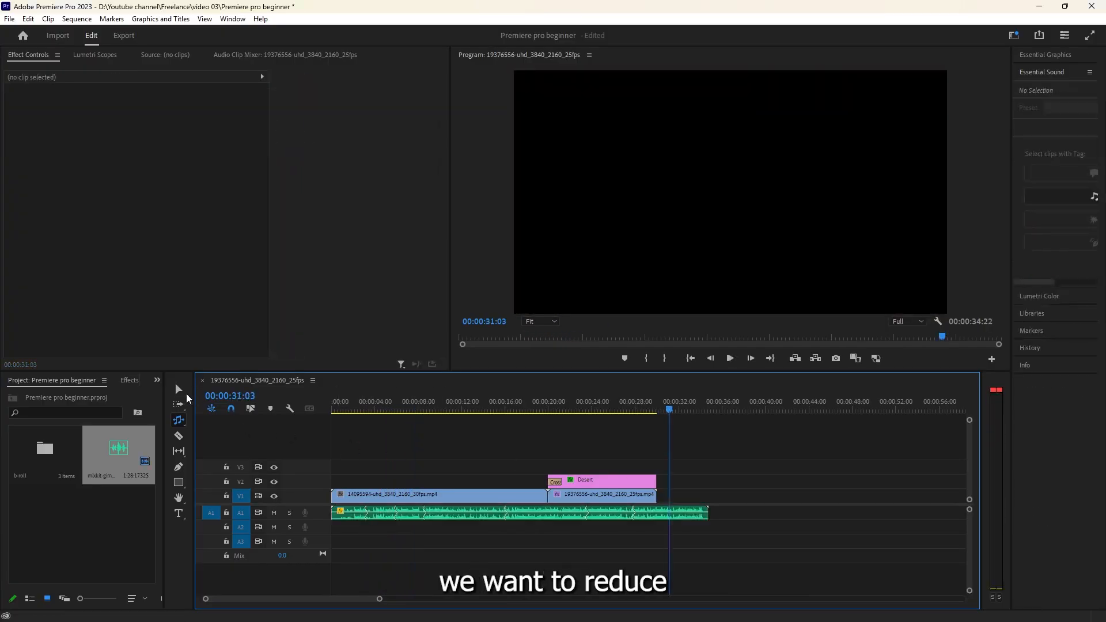
# Step: Return to the Selection tool and adjust the music clip's audio gain by -5 dB
pyautogui.click(179, 389)
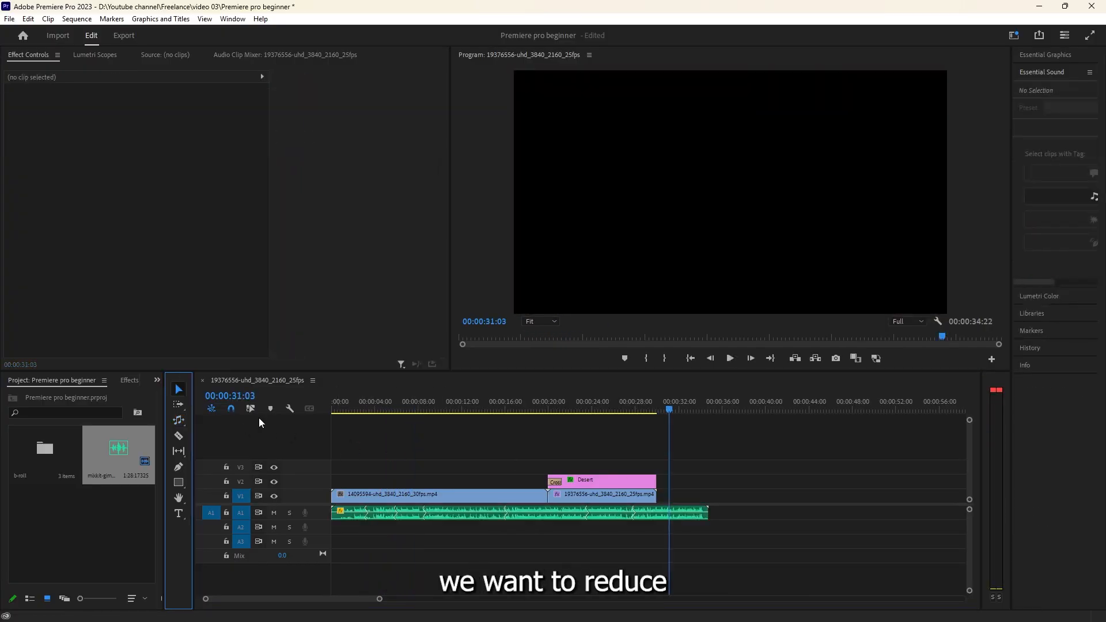
pyautogui.rightClick(660, 518)
pyautogui.click(698, 375)
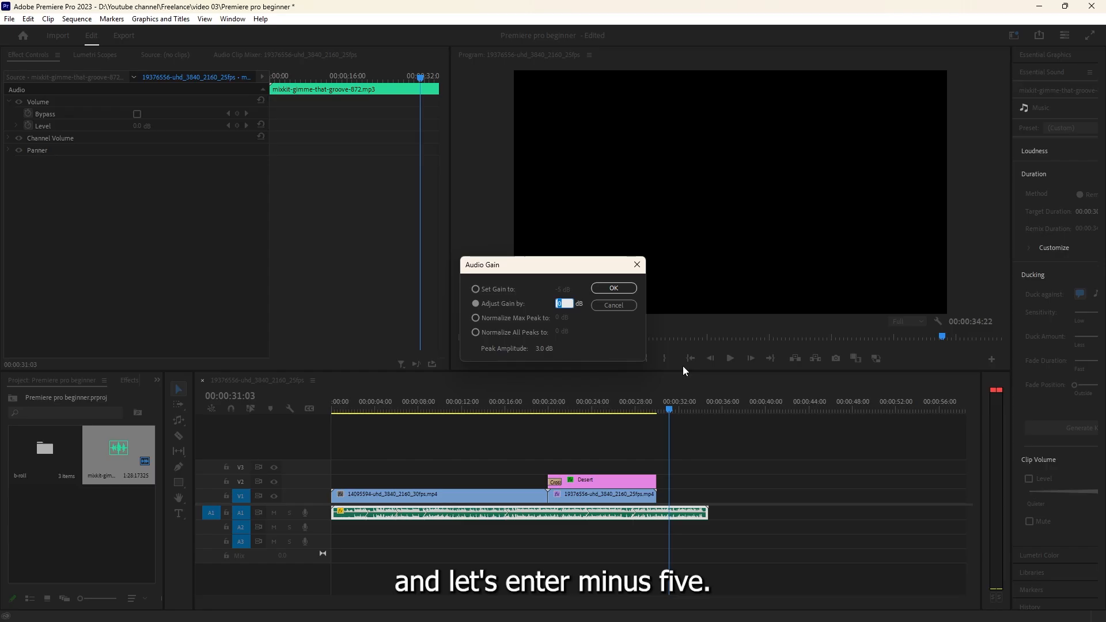
pyautogui.write('-5')
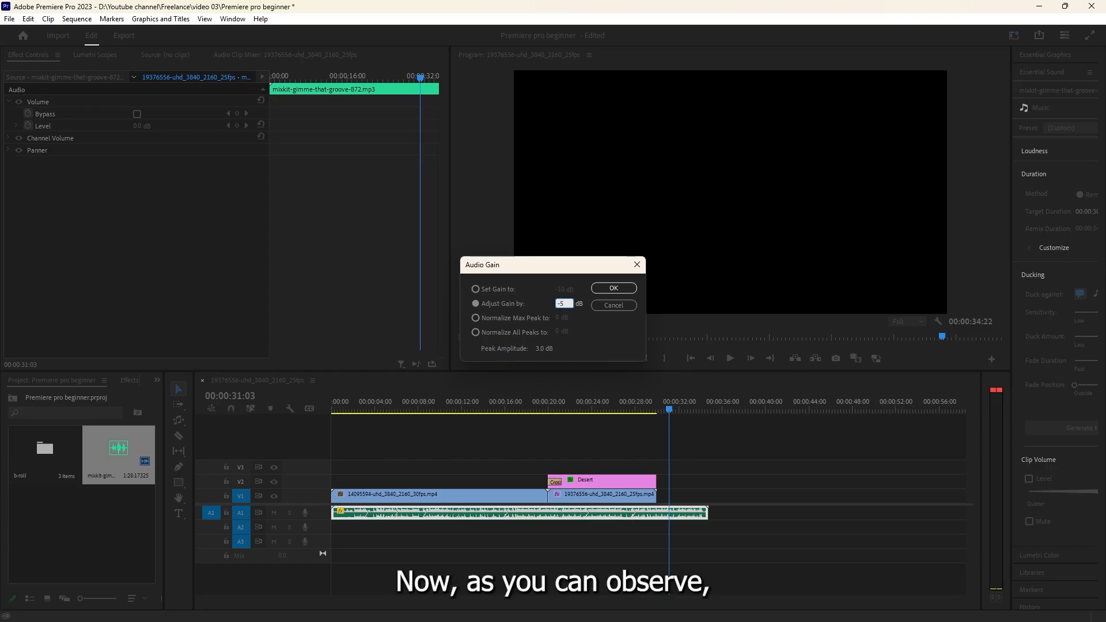
pyautogui.click(616, 290)
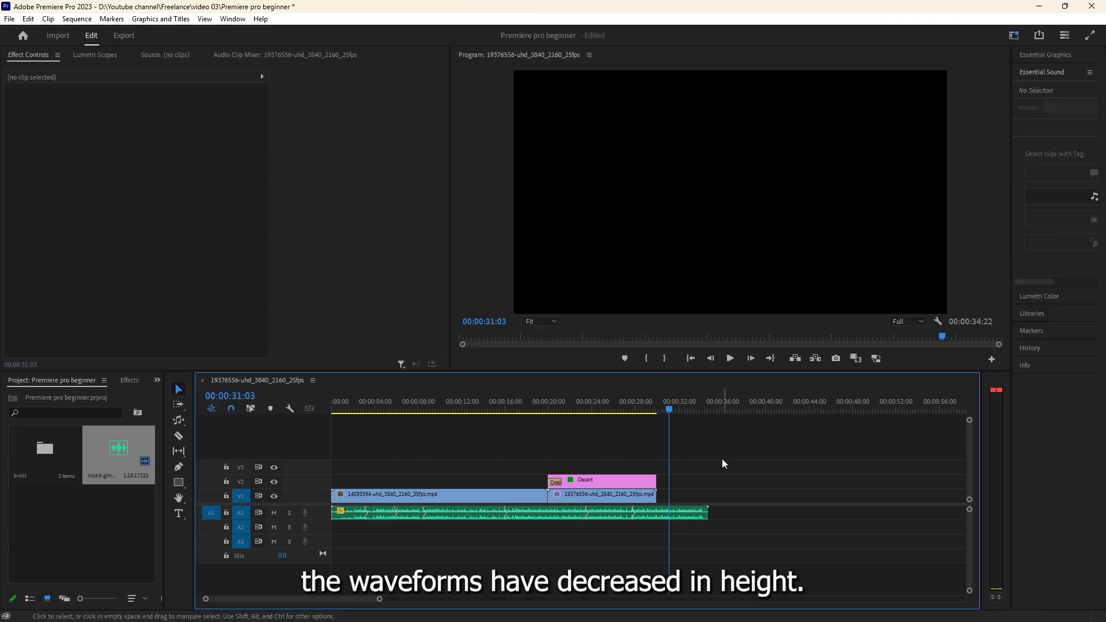
# Step: Move the playhead to 00:00:25:09 and briefly play the sequence to check the music's reduced volume
pyautogui.click(600, 405)
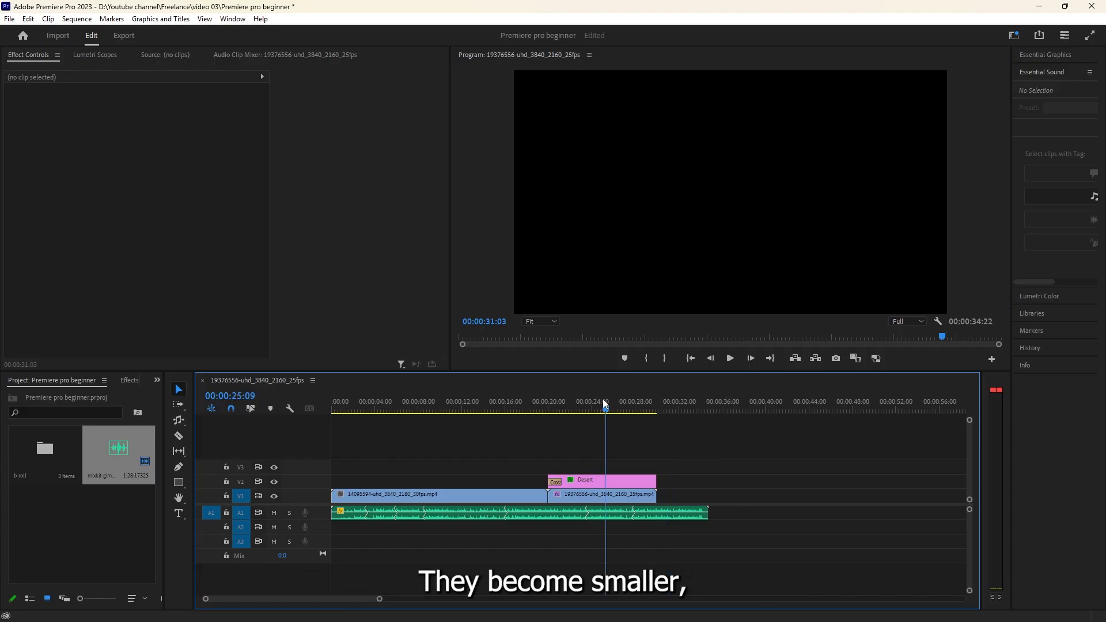
pyautogui.press('space')
pyautogui.press('space')
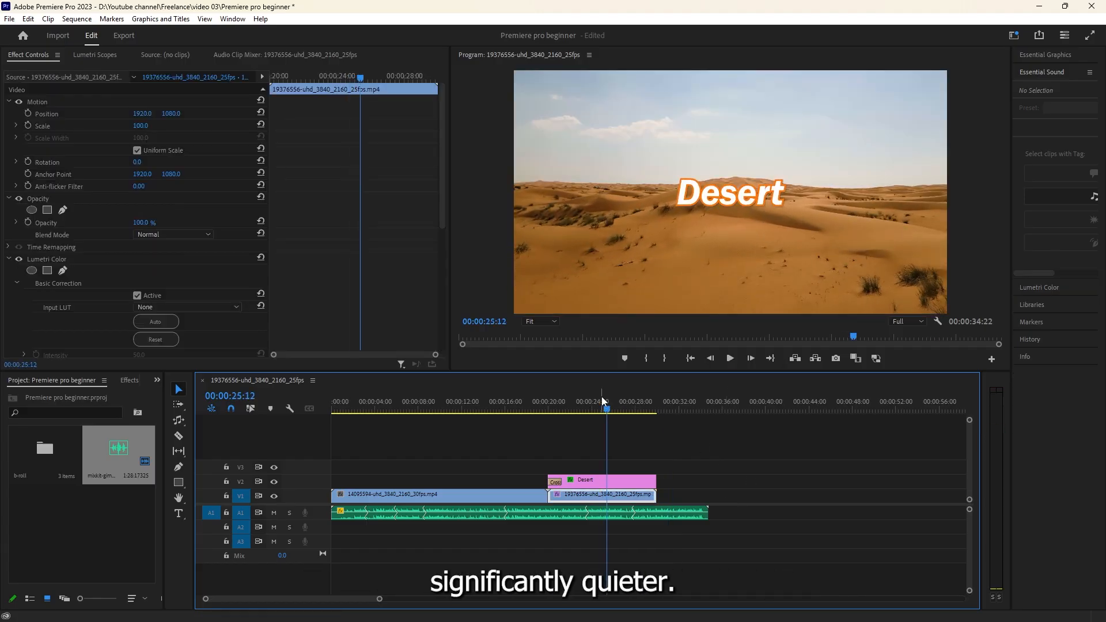